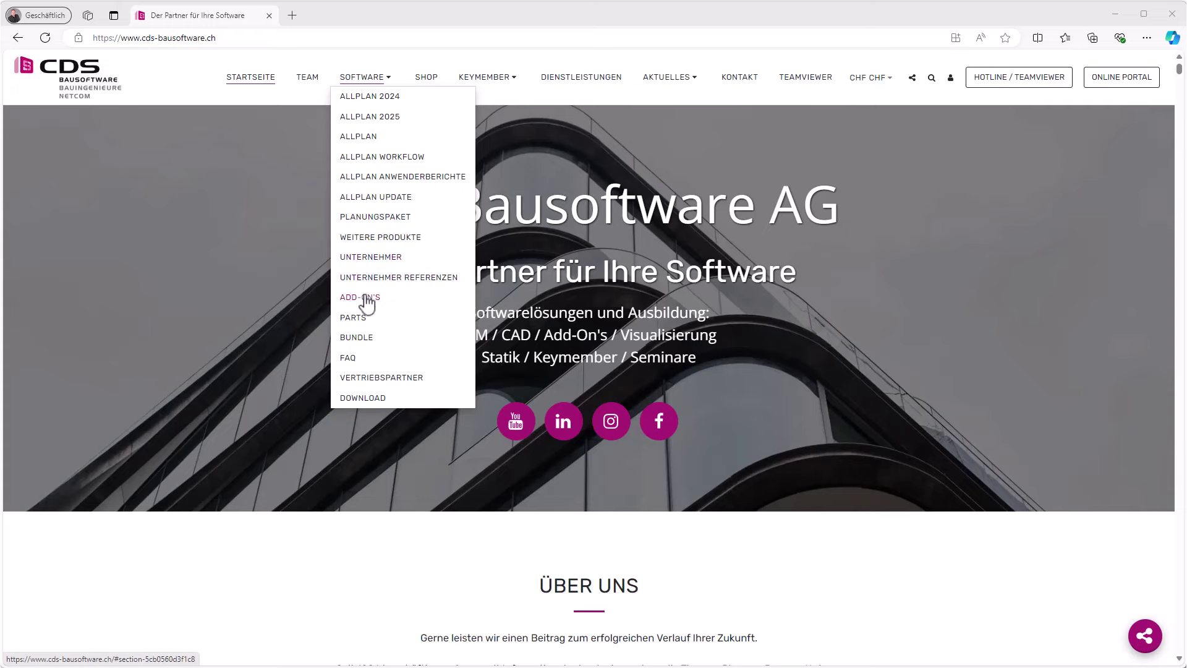
Step: Open the Add-On Installation und Lizenzierung PDF from the Fahrspur add-on page of the CDS Bausoftware website
{"action": "left_click", "coordinate": [367, 301]}
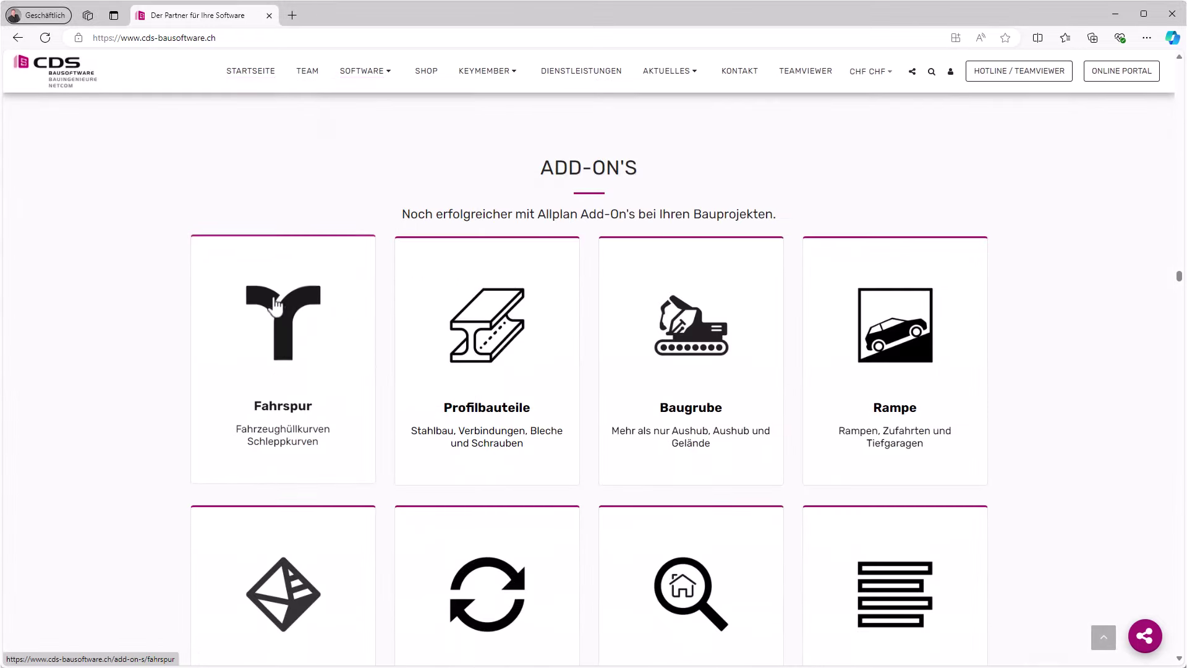
{"action": "left_click", "coordinate": [290, 337]}
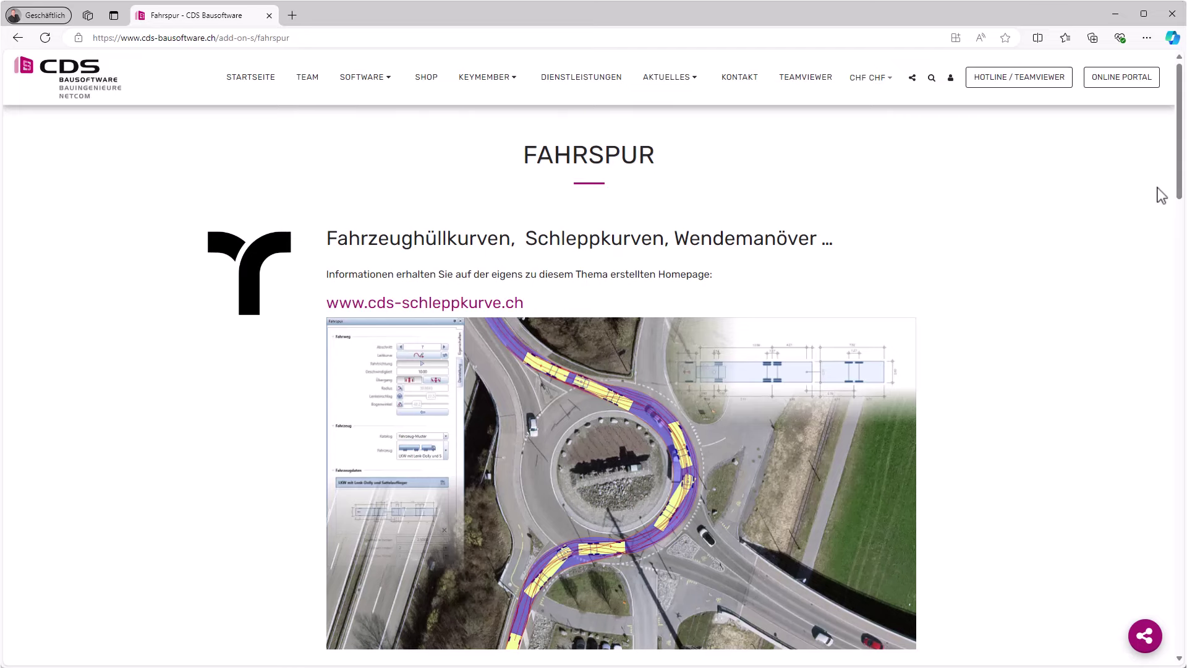
{"action": "left_click_drag", "start_coordinate": [1178, 185], "coordinate": [1145, 320]}
{"action": "scroll", "coordinate": [1131, 368], "scroll_direction": "down", "scroll_amount": 10}
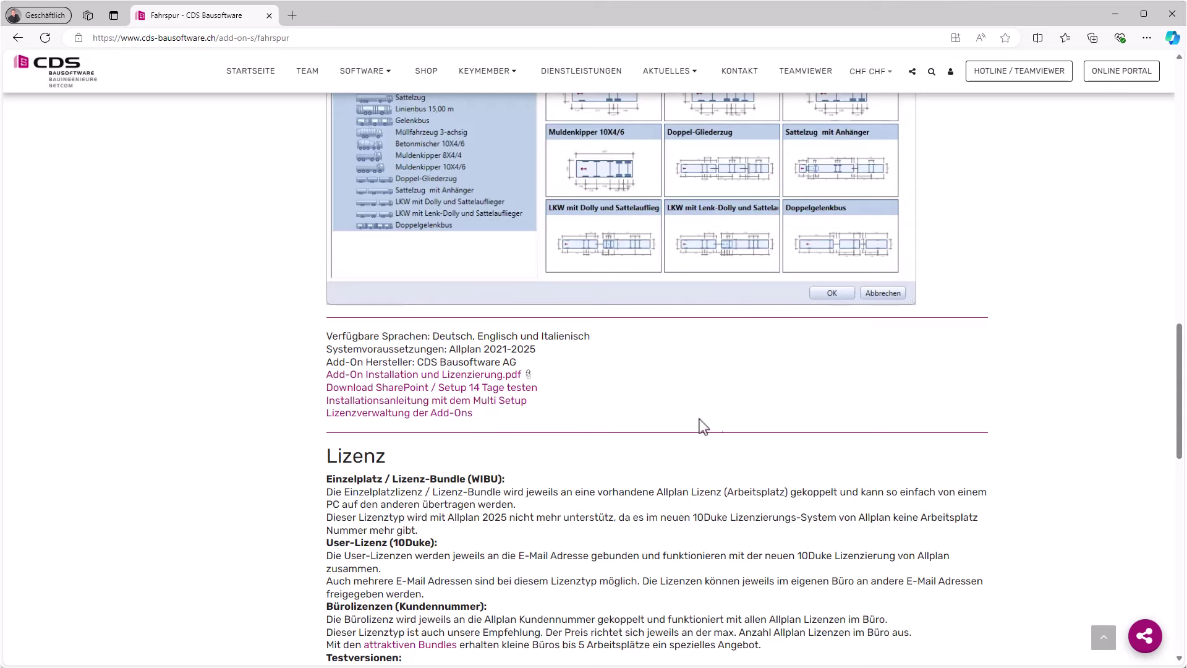
{"action": "left_click", "coordinate": [508, 375]}
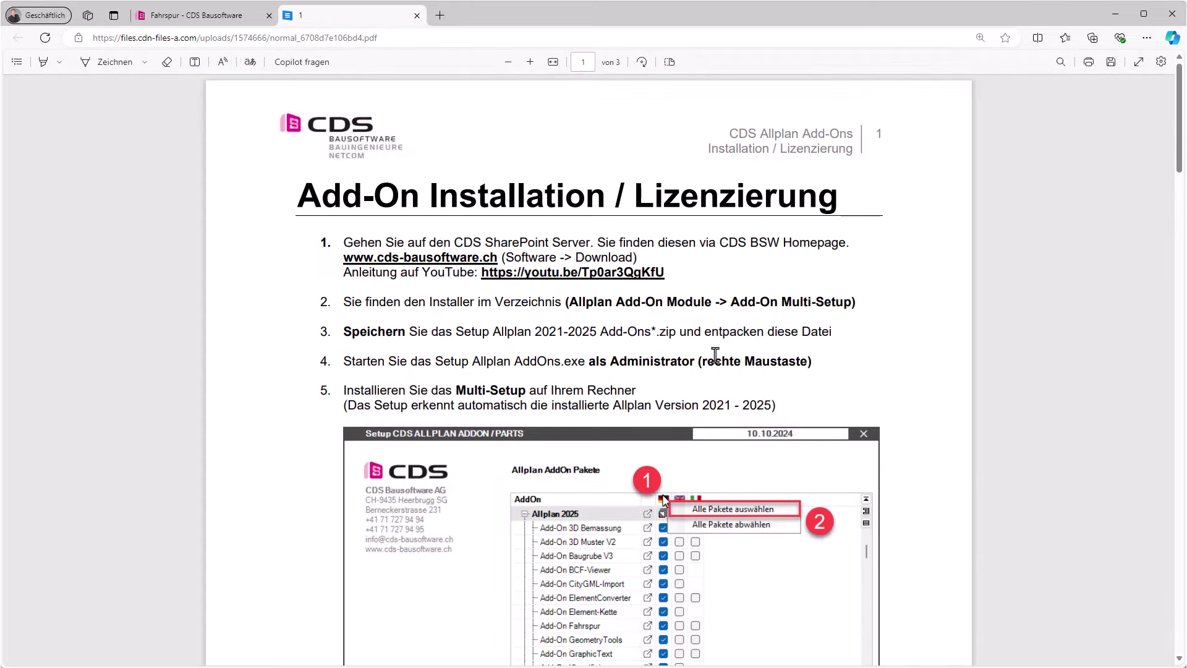
Step: Read through the installation steps and licence type information in the three-page PDF and close the document
{"action": "scroll", "coordinate": [1181, 189], "scroll_direction": "down", "scroll_amount": 3}
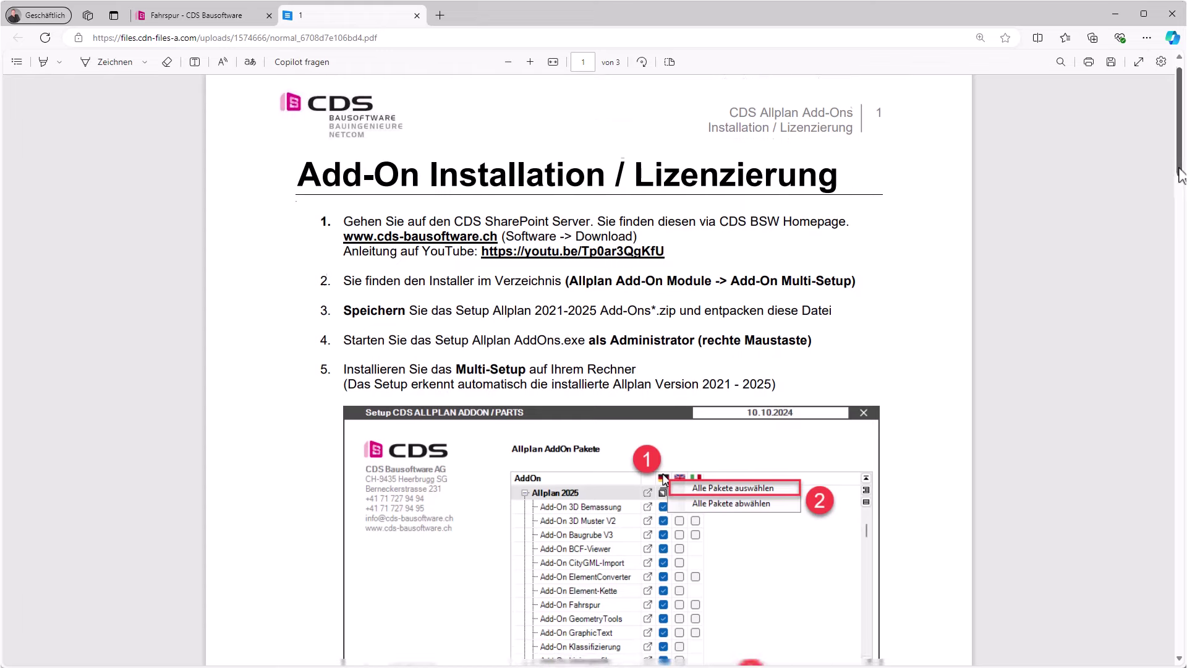
{"action": "left_click_drag", "start_coordinate": [1180, 196], "coordinate": [1126, 452]}
{"action": "scroll", "coordinate": [1126, 453], "scroll_direction": "down", "scroll_amount": 5}
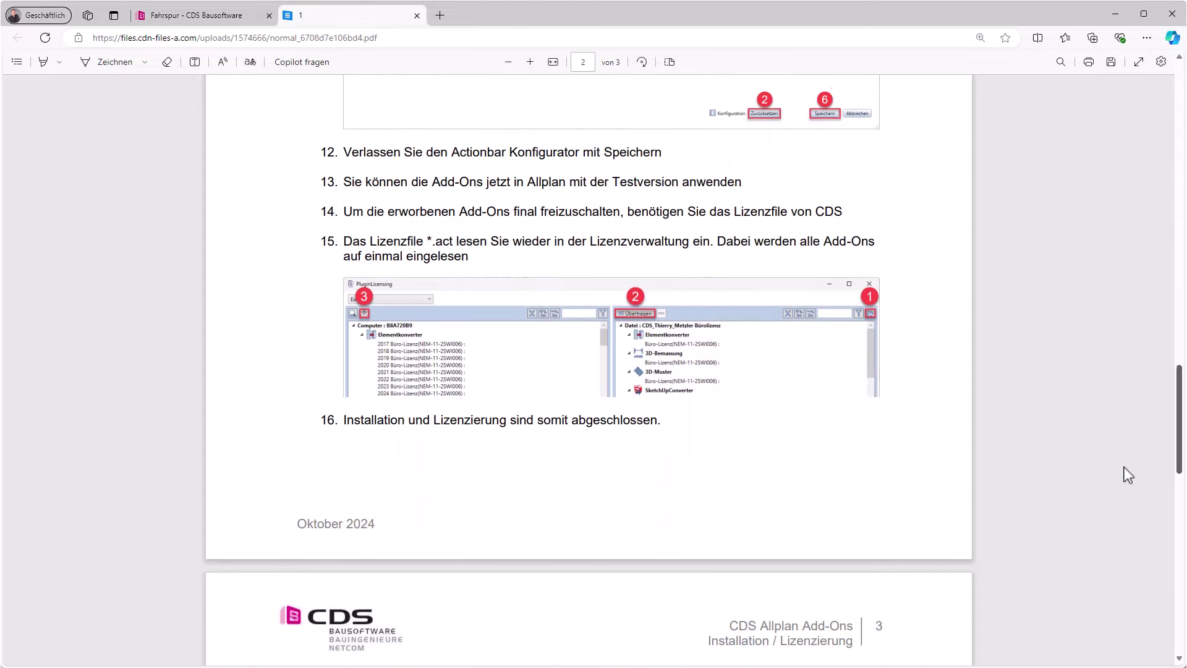
{"action": "scroll", "coordinate": [1120, 514], "scroll_direction": "down", "scroll_amount": 7}
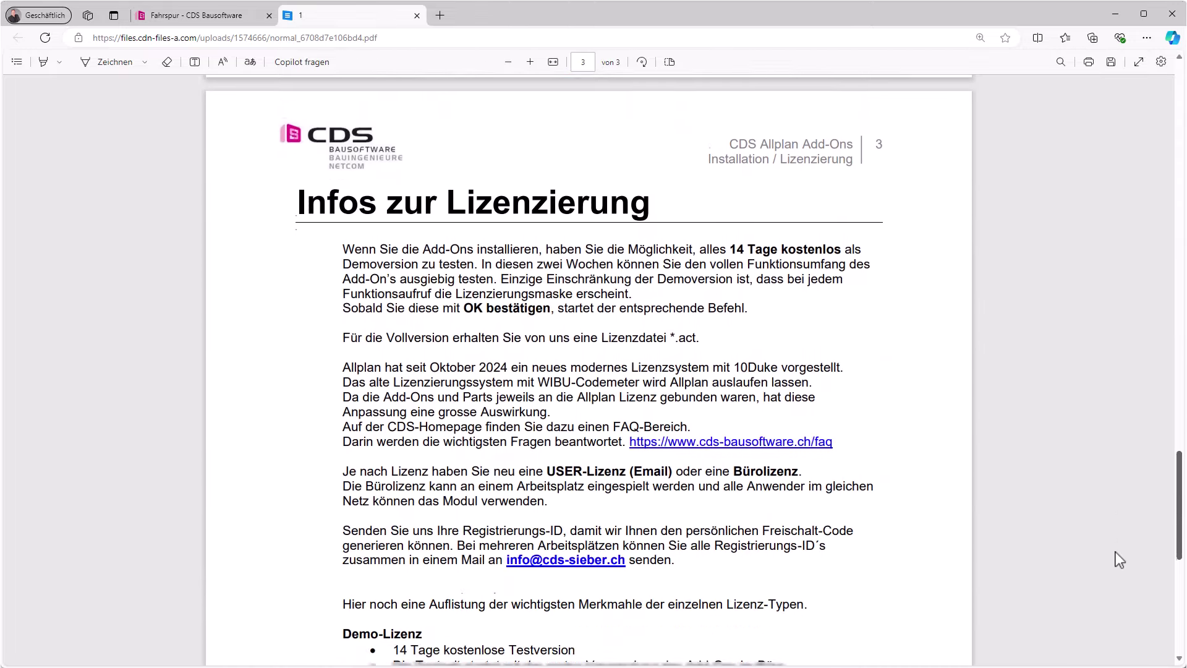
{"action": "scroll", "coordinate": [1120, 593], "scroll_direction": "down", "scroll_amount": 4}
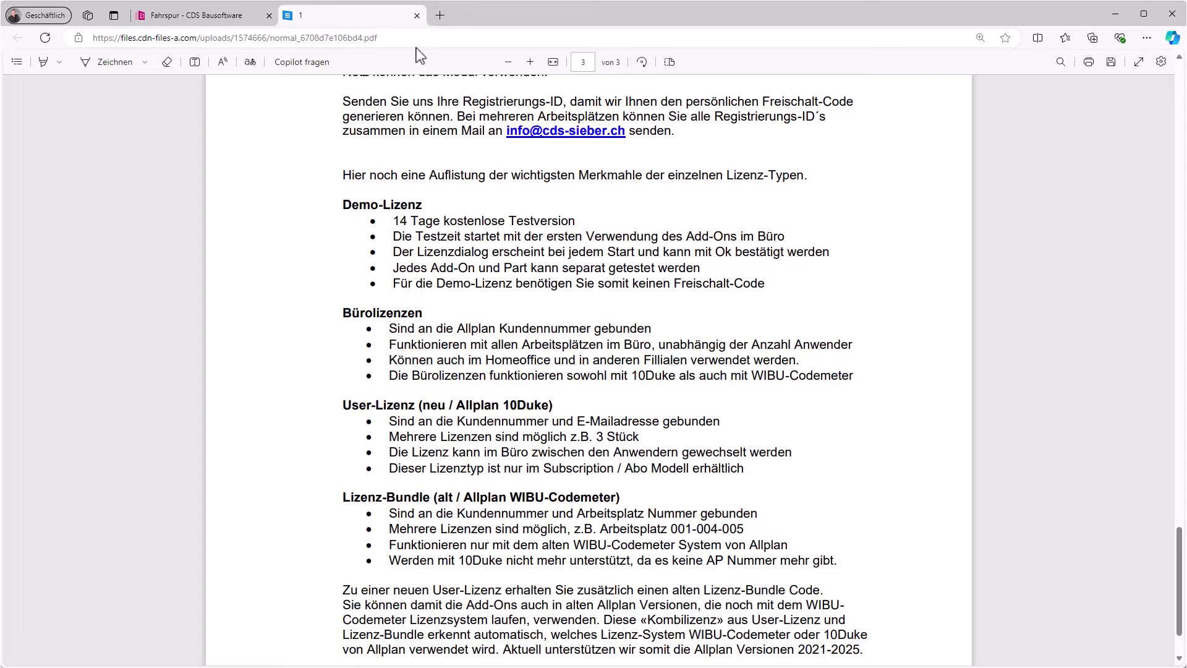
{"action": "left_click", "coordinate": [417, 15]}
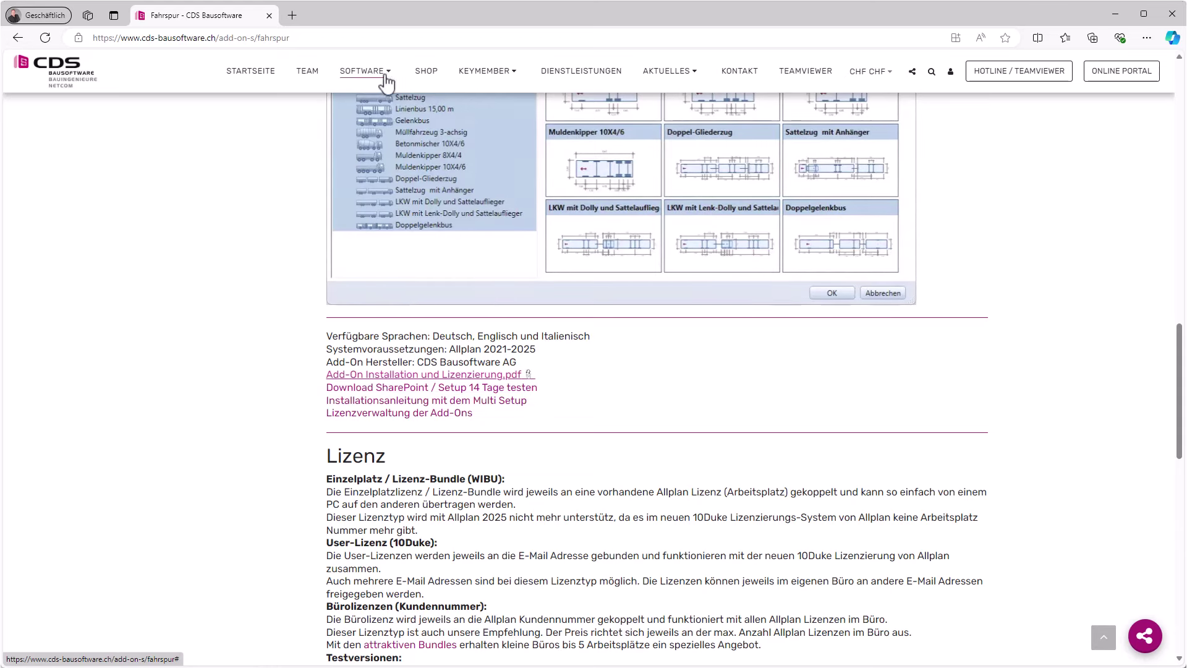
Step: Go to the website's software download area and open the Add-On Multi-Setup folder inside Allplan Add-On Module
{"action": "mouse_move", "coordinate": [386, 78]}
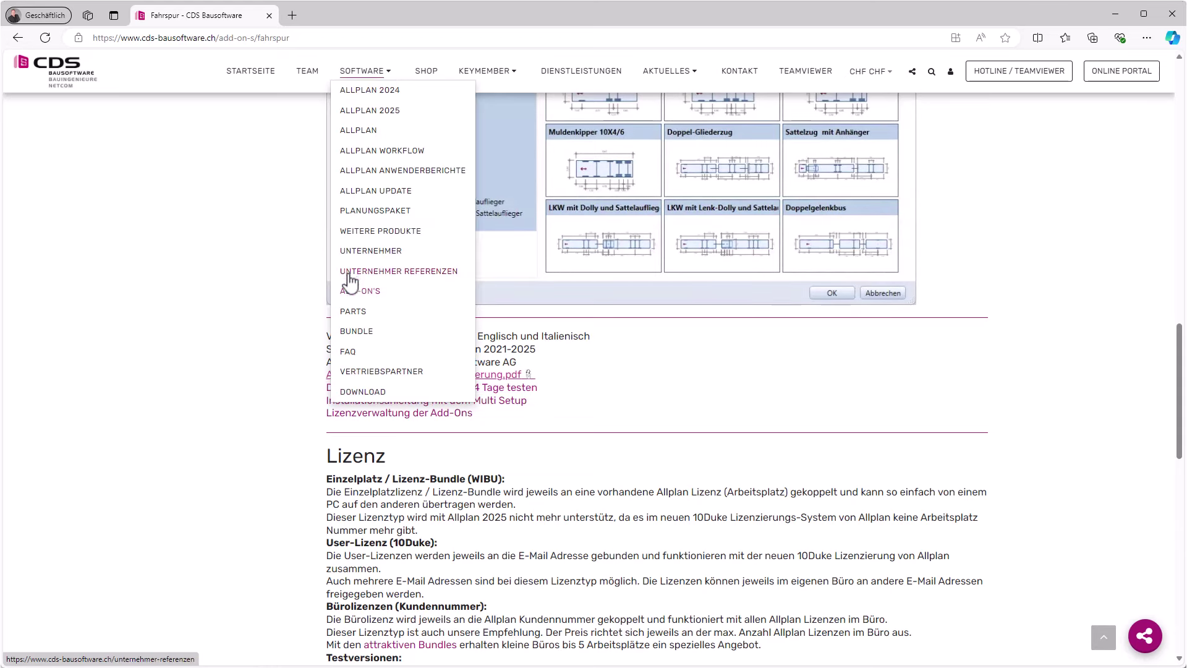
{"action": "left_click", "coordinate": [368, 393]}
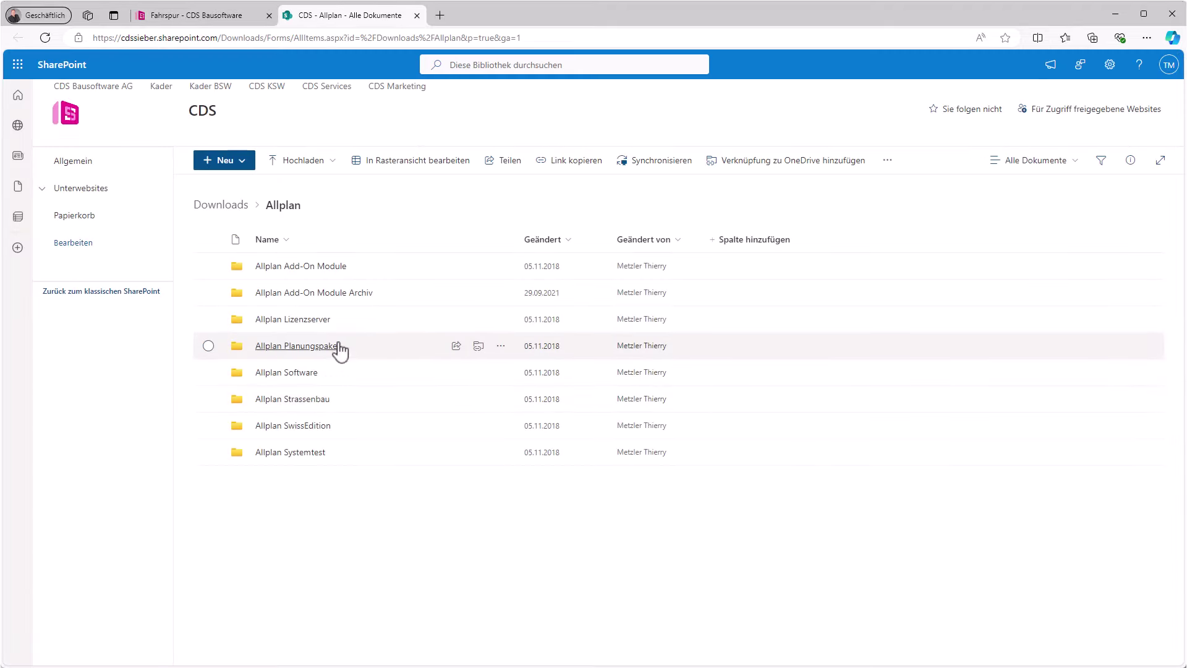
{"action": "left_click", "coordinate": [320, 268]}
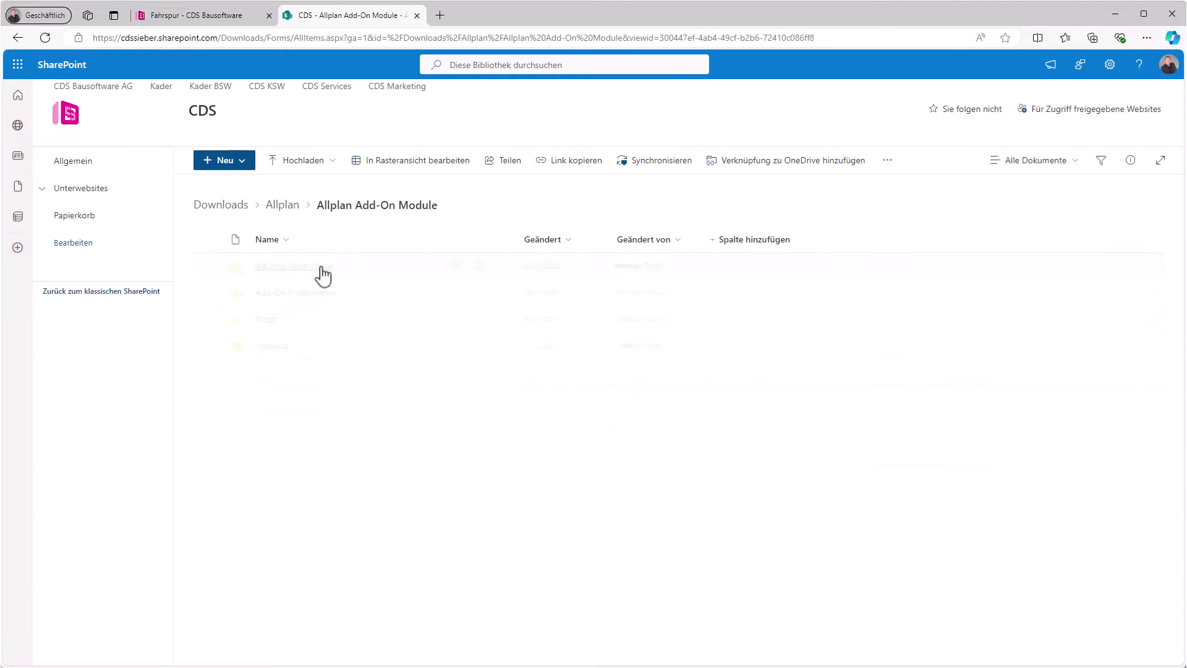
{"action": "left_click", "coordinate": [321, 267]}
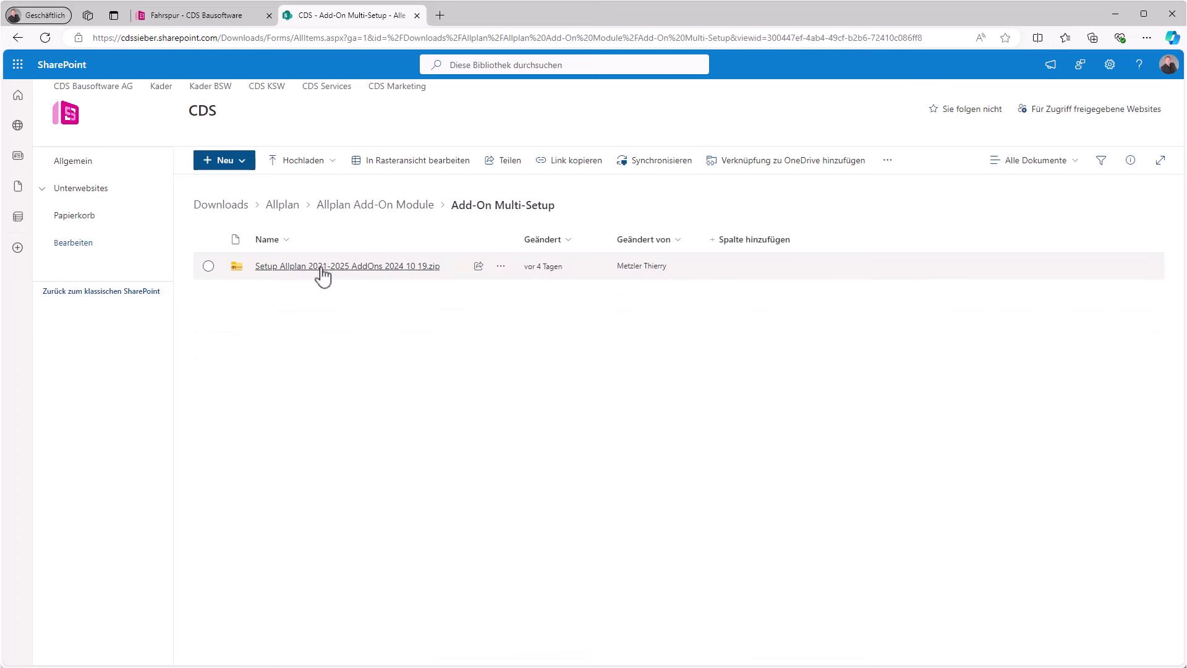
Step: Download the file Setup Allplan 2021-2025 AddOns 2024 10 19.zip from the SharePoint folder
{"action": "left_click", "coordinate": [208, 266]}
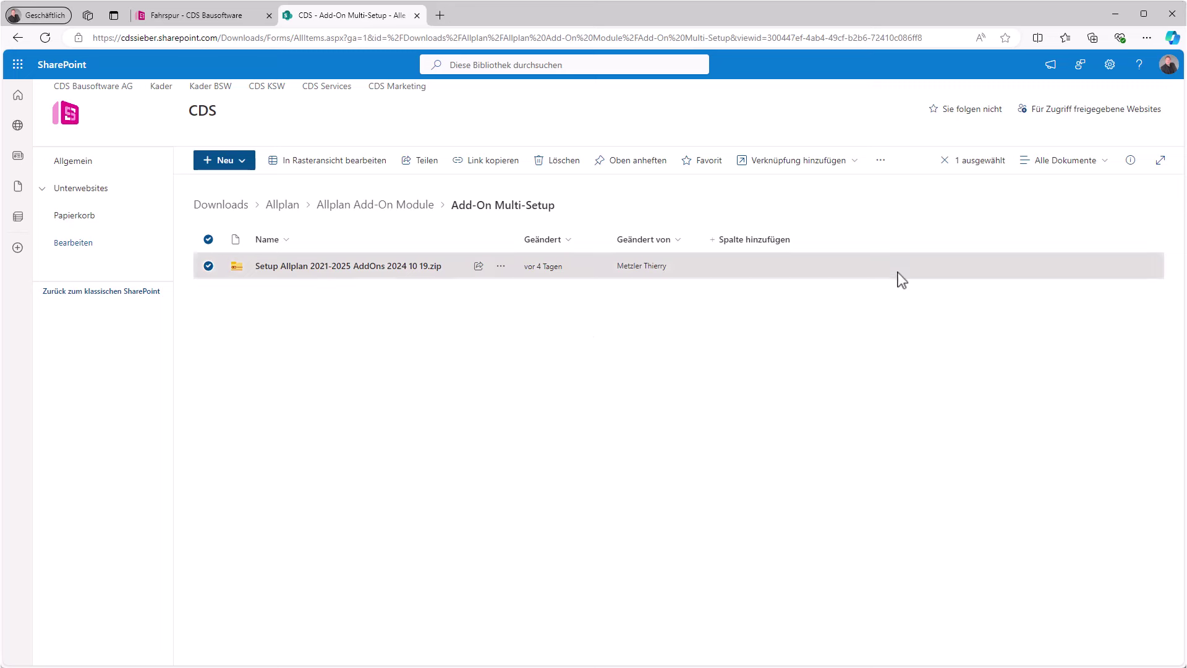
{"action": "left_click", "coordinate": [880, 162]}
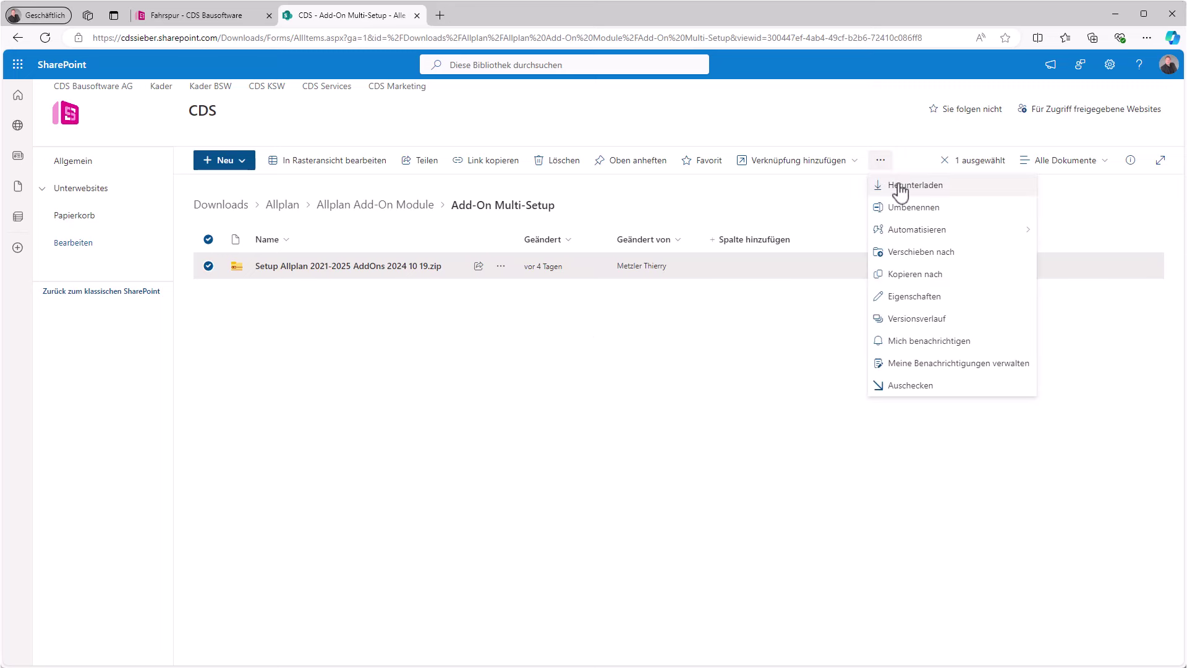
{"action": "left_click", "coordinate": [899, 186]}
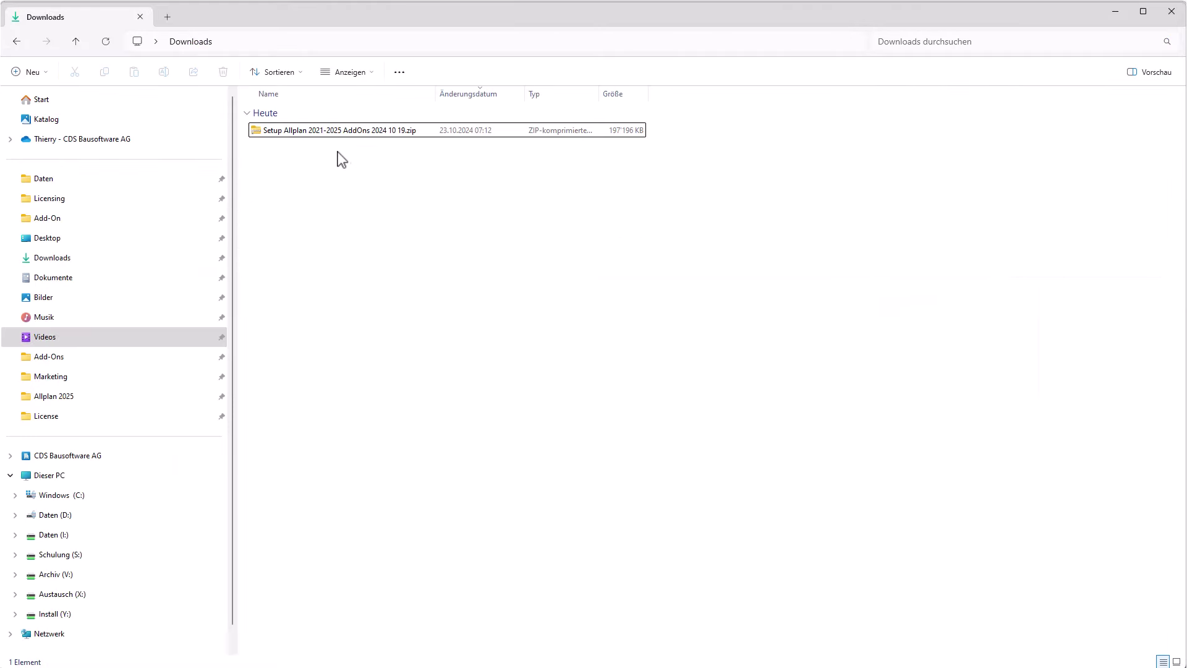
Step: In the Downloads folder, extract Setup Allplan 2021-2025 AddOns 2024 10 19.zip to the suggested destination folder
{"action": "left_click", "coordinate": [333, 132]}
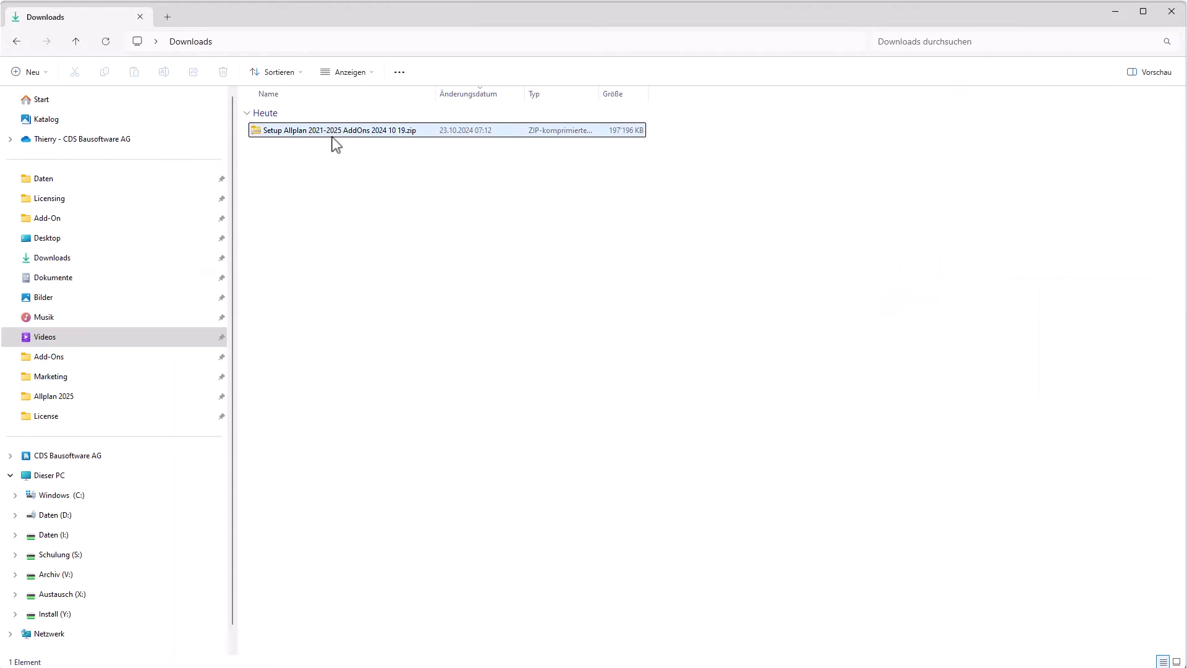
{"action": "right_click", "coordinate": [337, 141]}
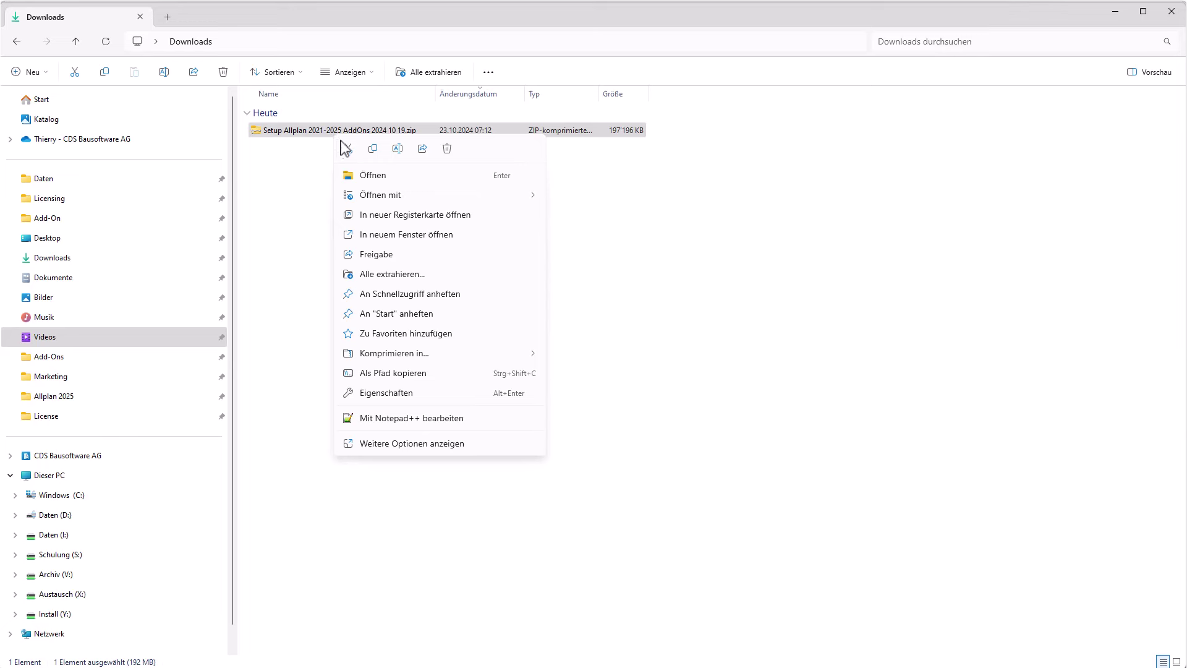
{"action": "left_click", "coordinate": [389, 274]}
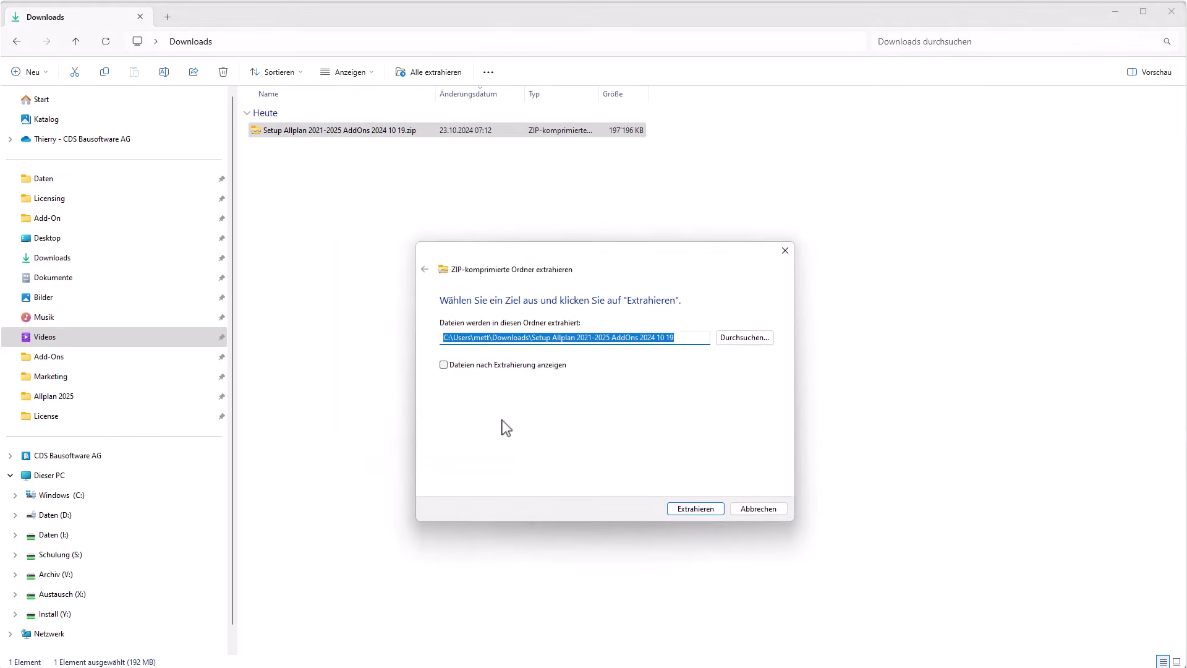
{"action": "left_click", "coordinate": [693, 509]}
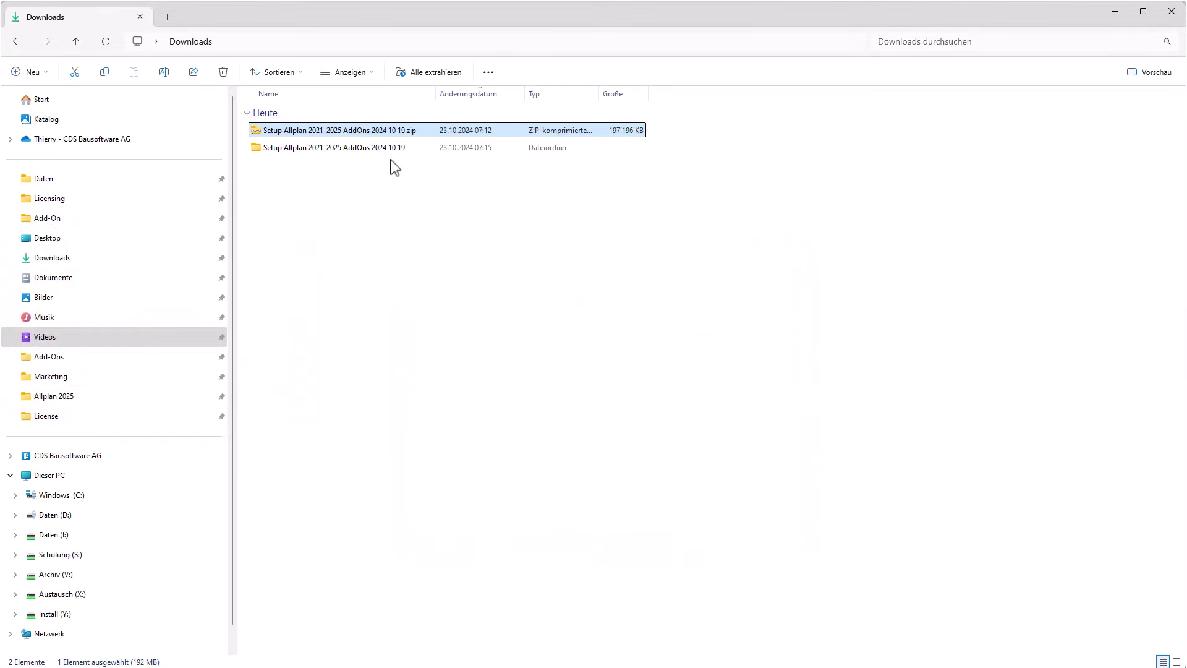
Step: Delete the Setup Allplan 2021-2025 AddOns 2024 10 19.zip archive from the Downloads folder
{"action": "right_click", "coordinate": [405, 132]}
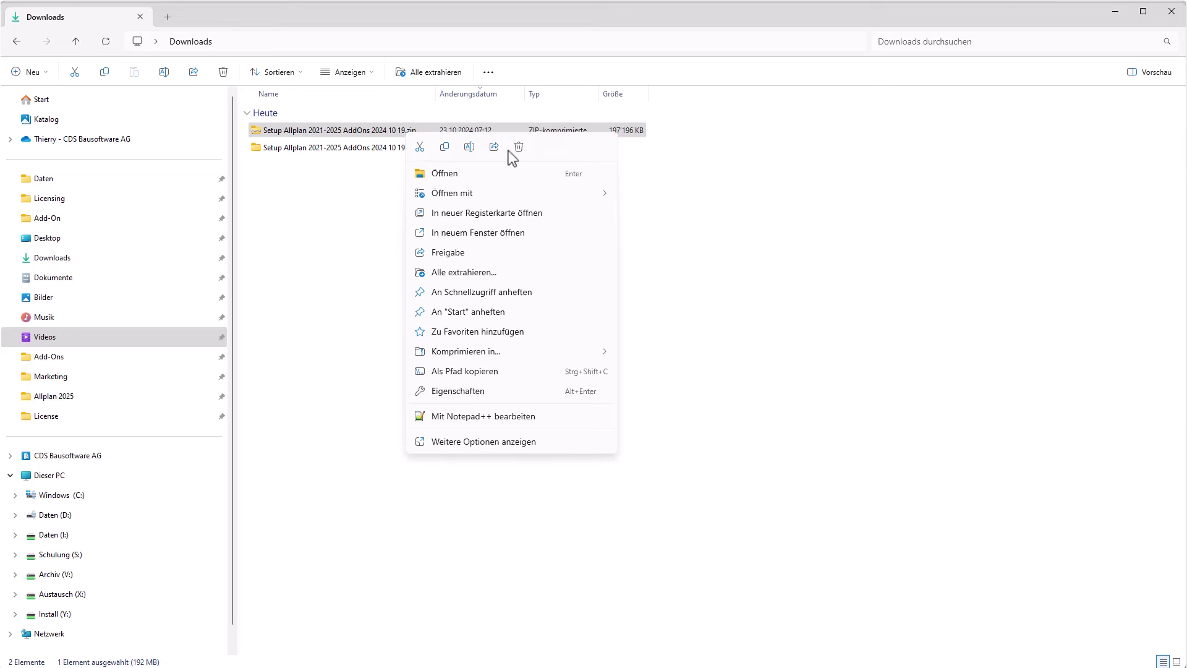
{"action": "key", "text": "Escape"}
{"action": "key", "text": "Delete"}
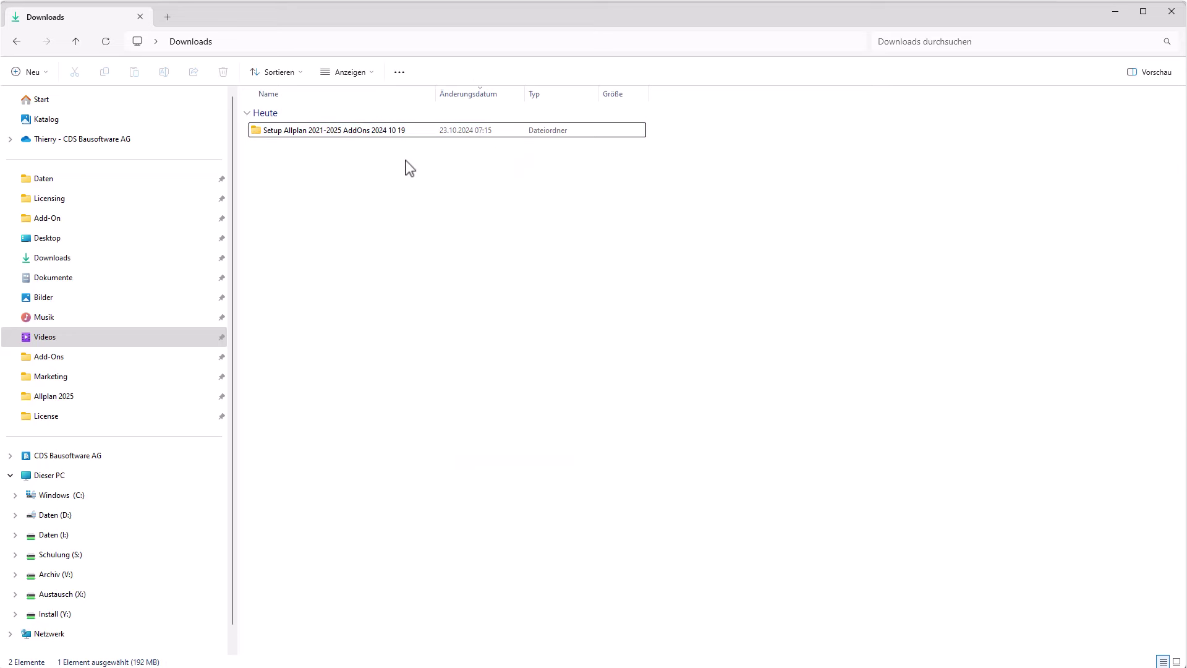
Step: Run Setup Allplan AddOns.exe from the extracted folder as administrator, closing Allplan 2025 and repeating the setup's check for running programs
{"action": "double_click", "coordinate": [401, 133]}
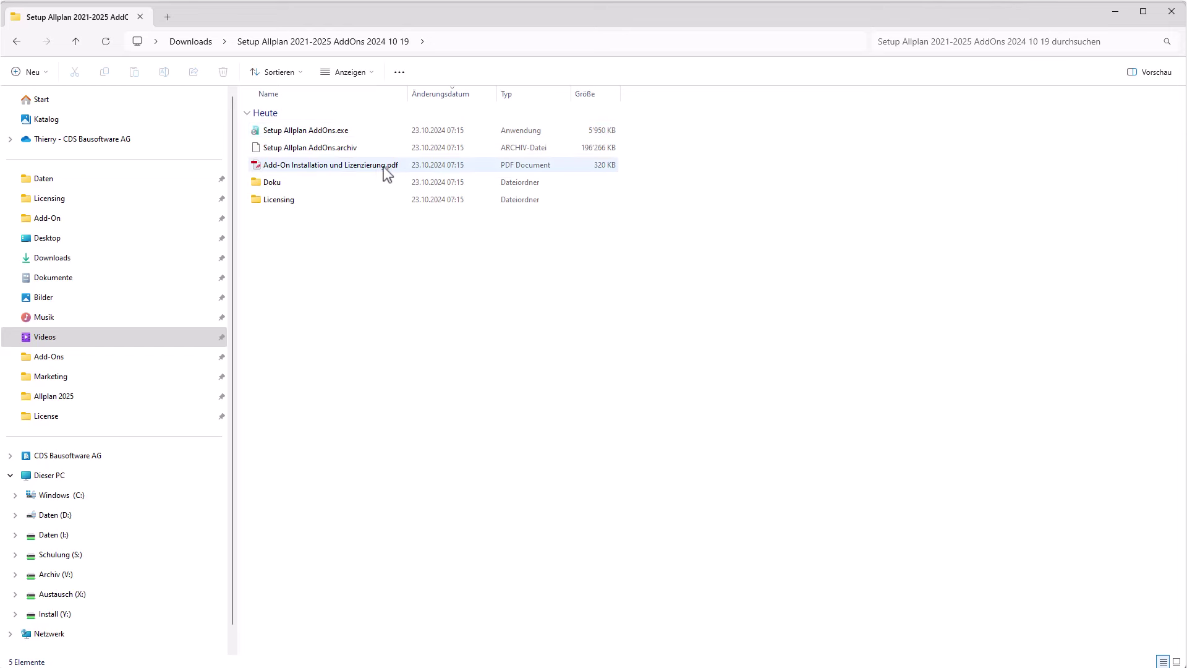
{"action": "right_click", "coordinate": [320, 134]}
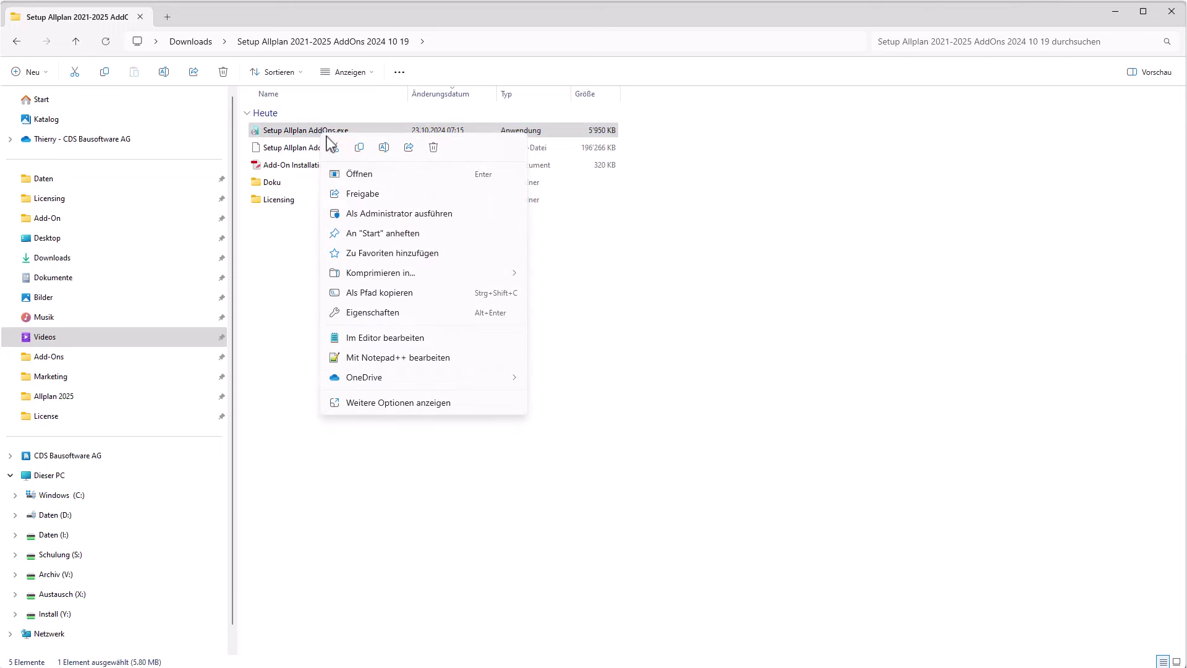
{"action": "left_click", "coordinate": [417, 213]}
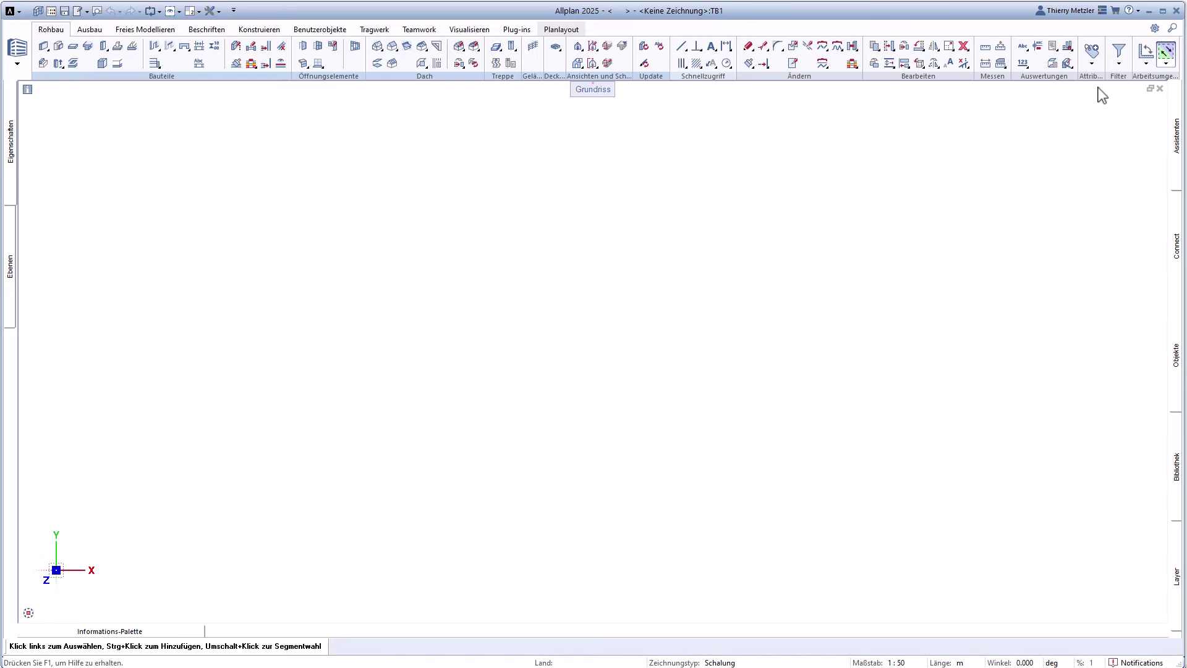
{"action": "left_click", "coordinate": [1175, 11]}
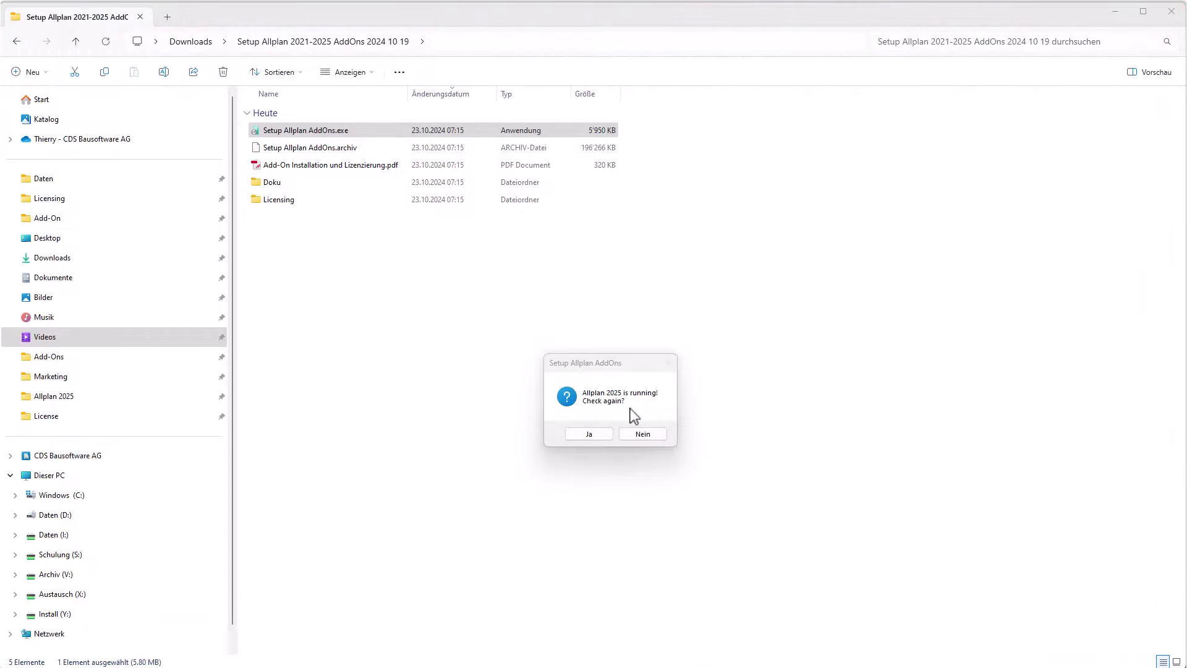
{"action": "left_click", "coordinate": [586, 435]}
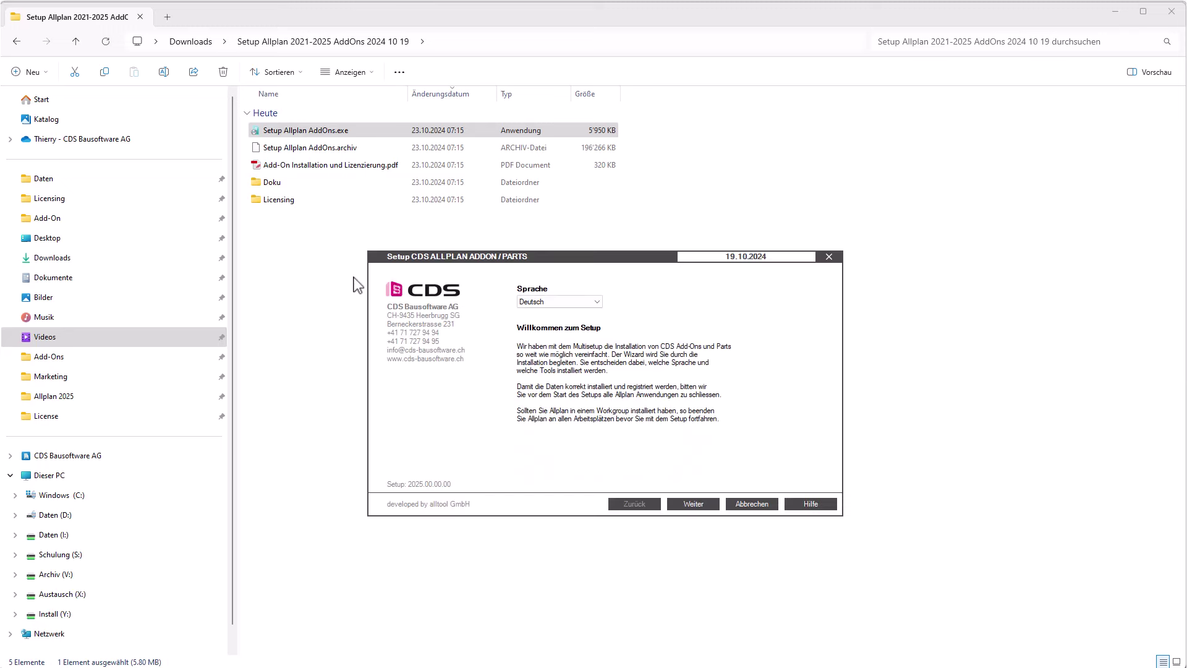
Step: Choose Deutsch as the setup language and accept the licence terms to reach the add-on package selection
{"action": "left_click", "coordinate": [599, 303]}
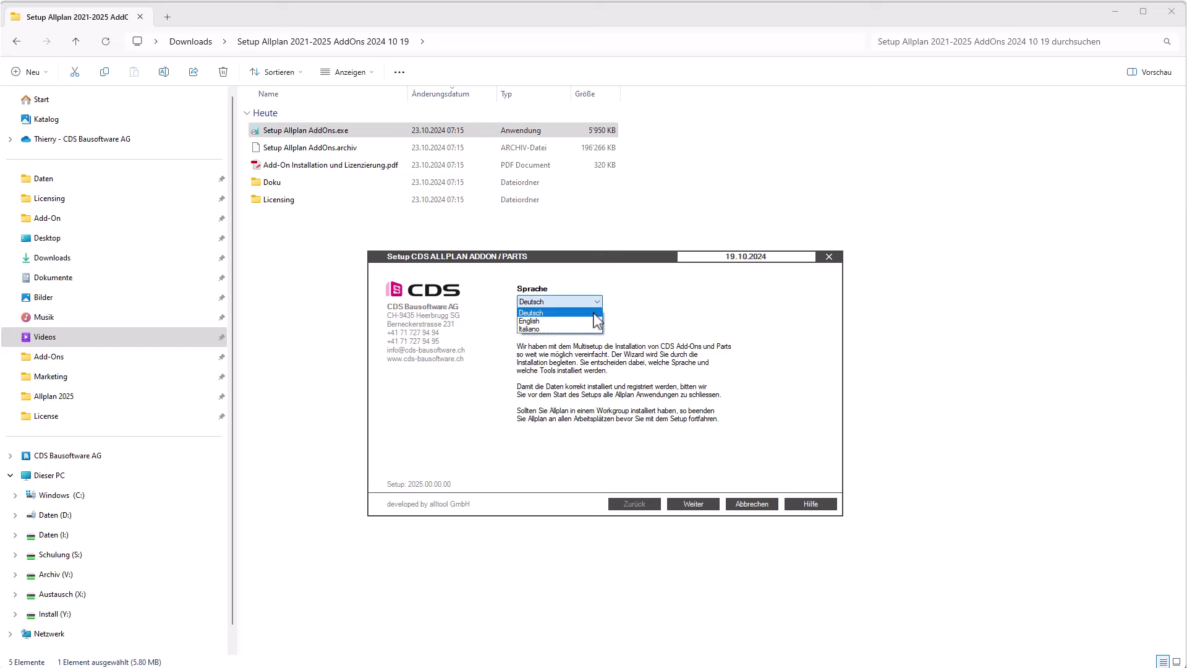
{"action": "left_click", "coordinate": [593, 313]}
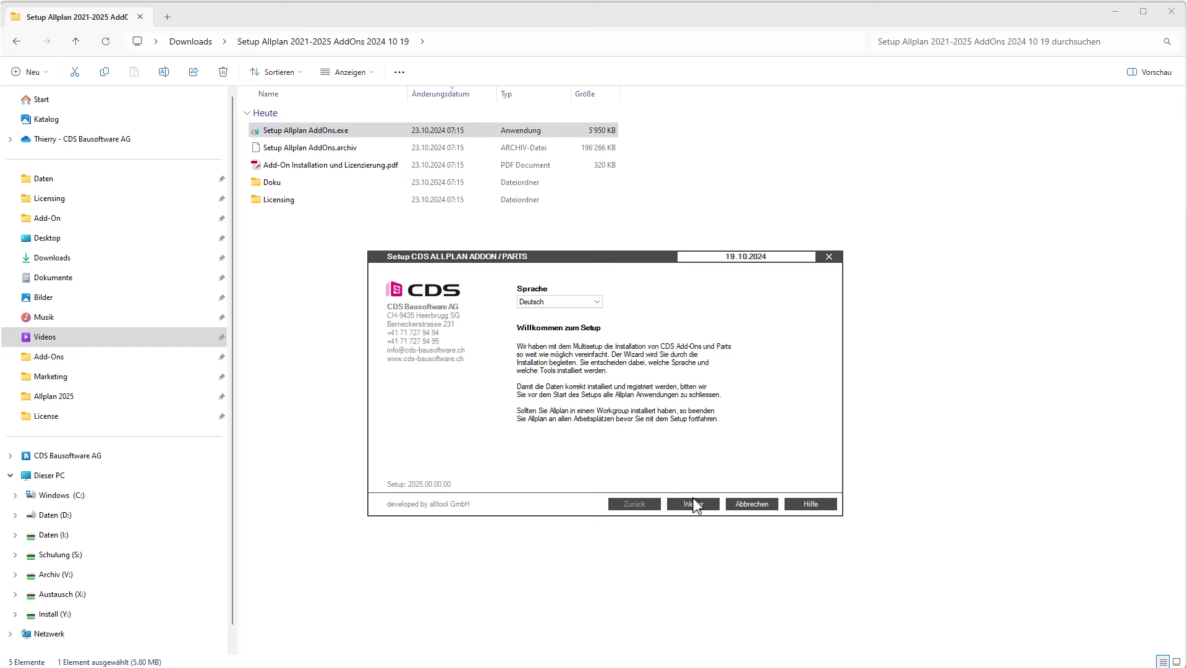
{"action": "left_click", "coordinate": [693, 504]}
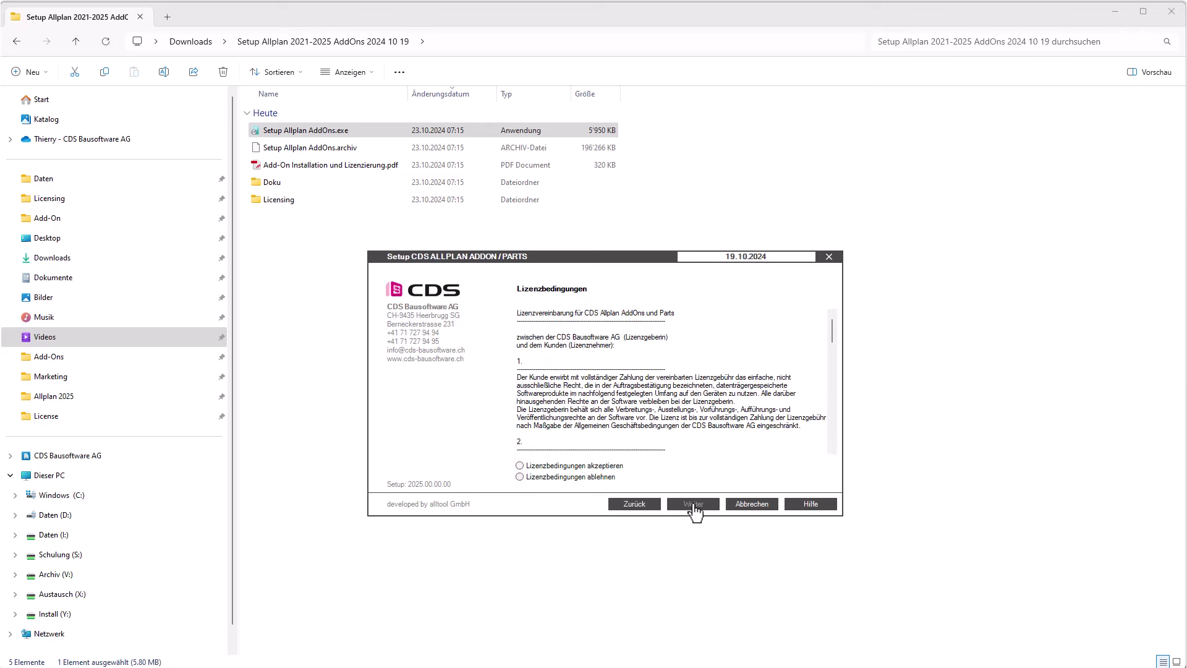
{"action": "left_click", "coordinate": [520, 467]}
{"action": "left_click", "coordinate": [693, 504]}
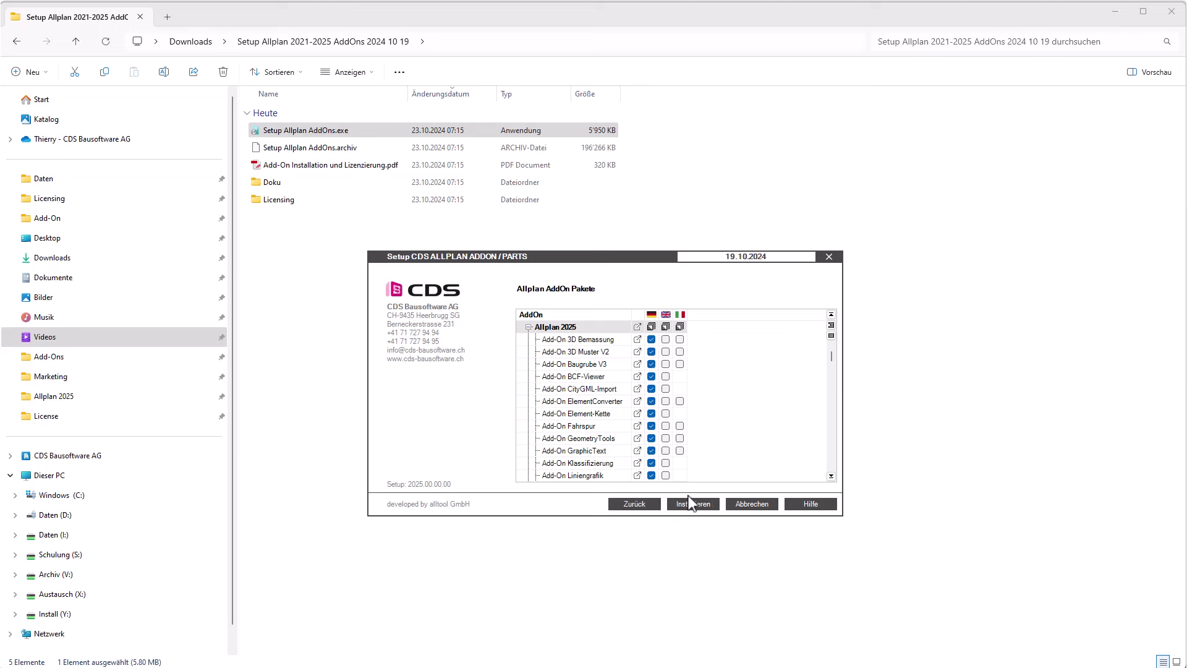
Step: Deselect all German-language packages and reselect only those under Allplan 2025, checking the list down to the Allplan 2024 group
{"action": "left_click", "coordinate": [653, 322]}
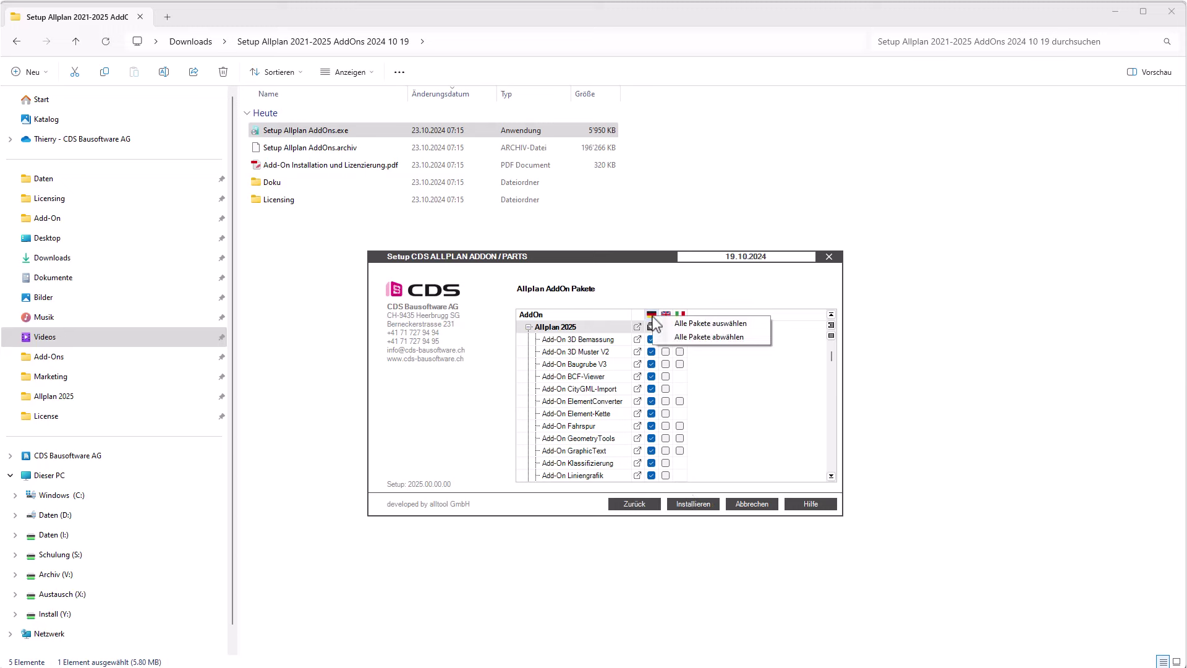
{"action": "left_click", "coordinate": [700, 338]}
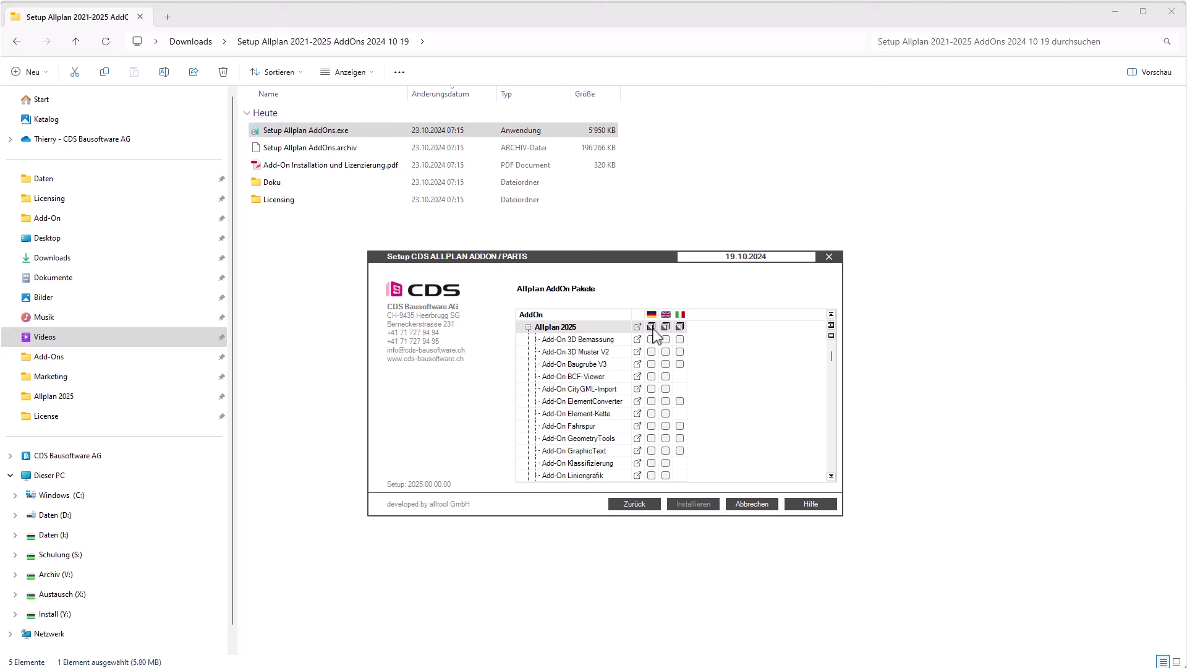
{"action": "left_click", "coordinate": [652, 327]}
{"action": "left_click", "coordinate": [670, 338]}
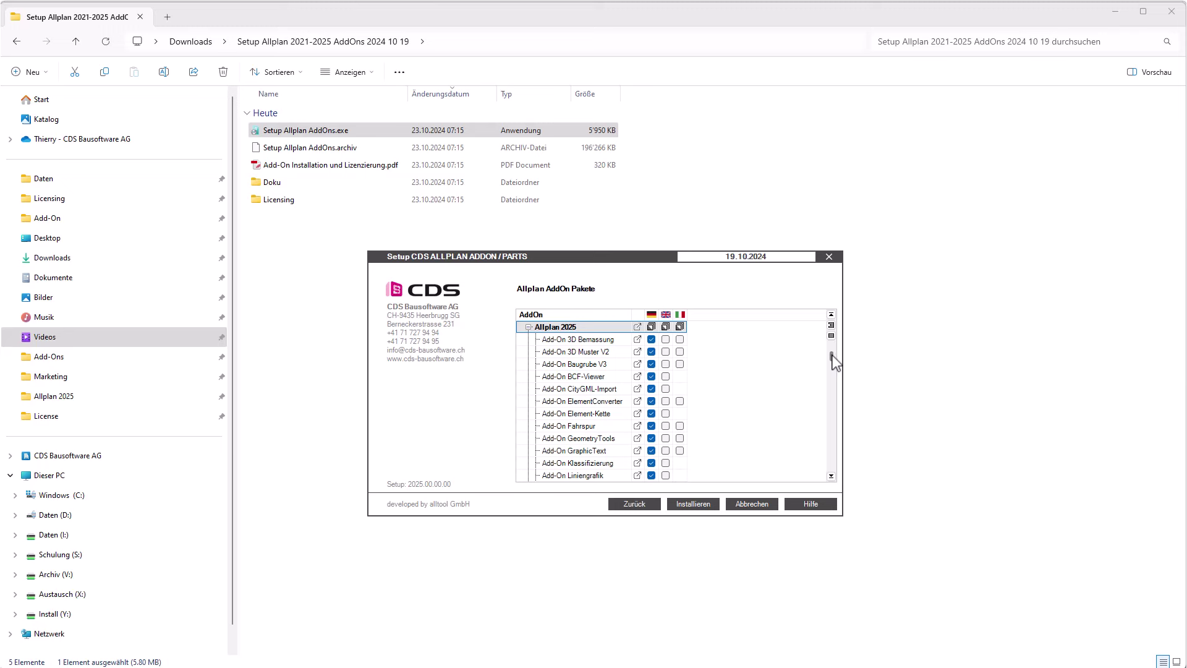
{"action": "left_click_drag", "start_coordinate": [832, 356], "coordinate": [833, 372]}
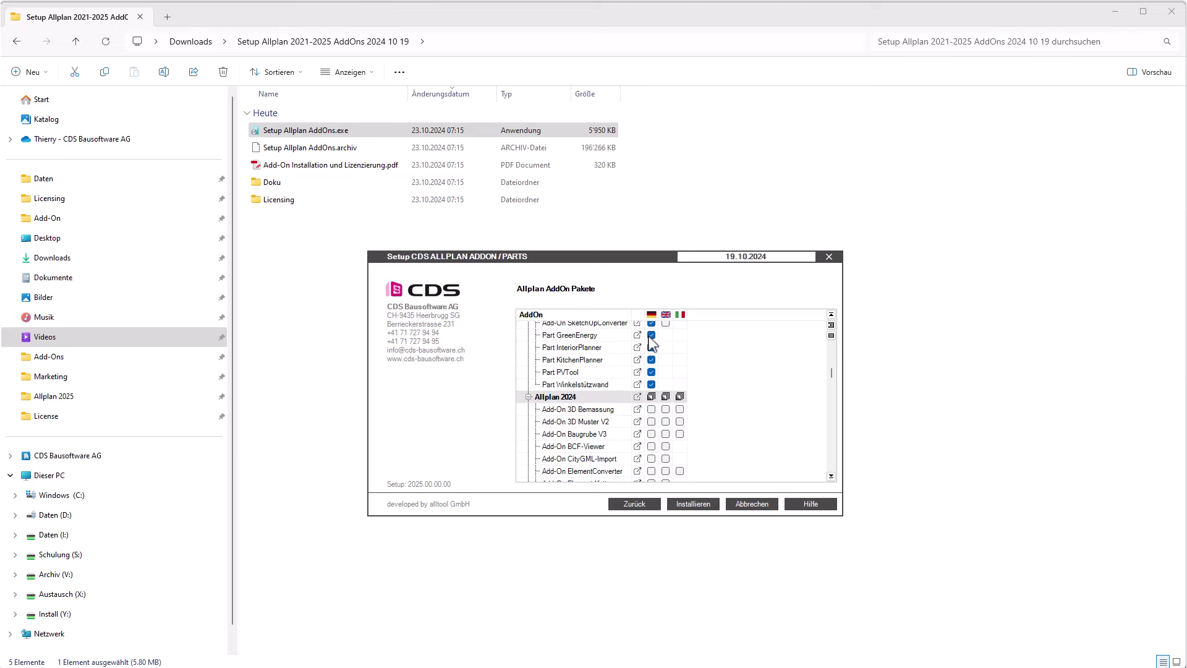
Step: Select all German-language packages for every Allplan version, check the list from Allplan 2023 back up to Allplan 2025, and install them
{"action": "left_click", "coordinate": [651, 315]}
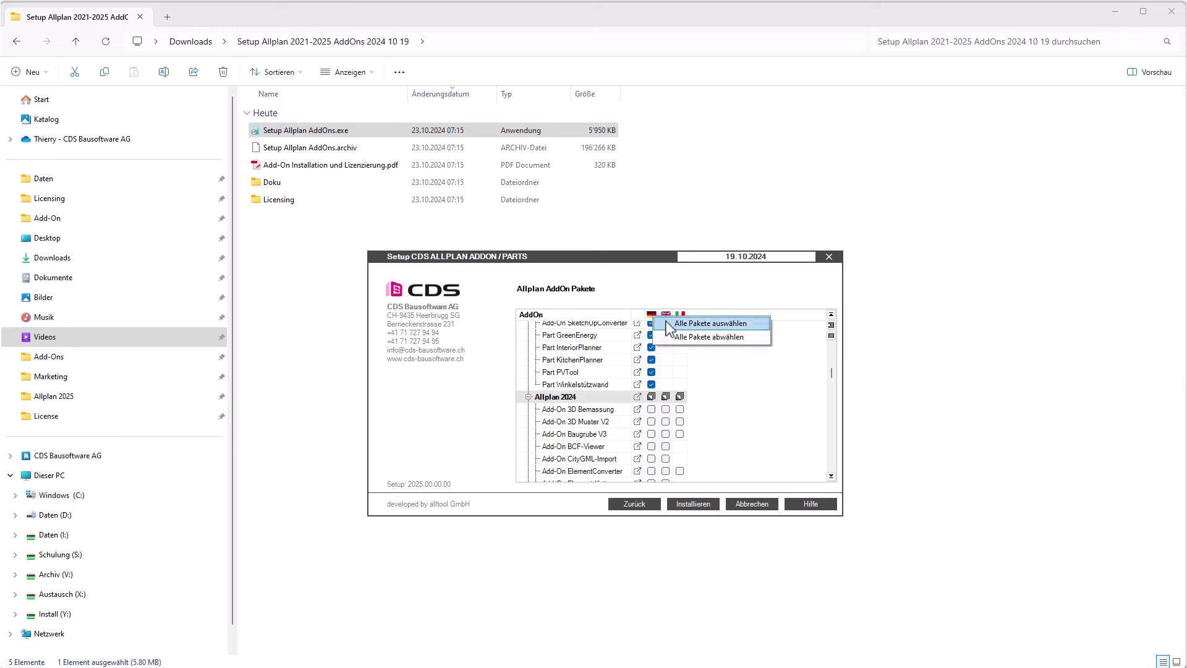
{"action": "left_click", "coordinate": [666, 323]}
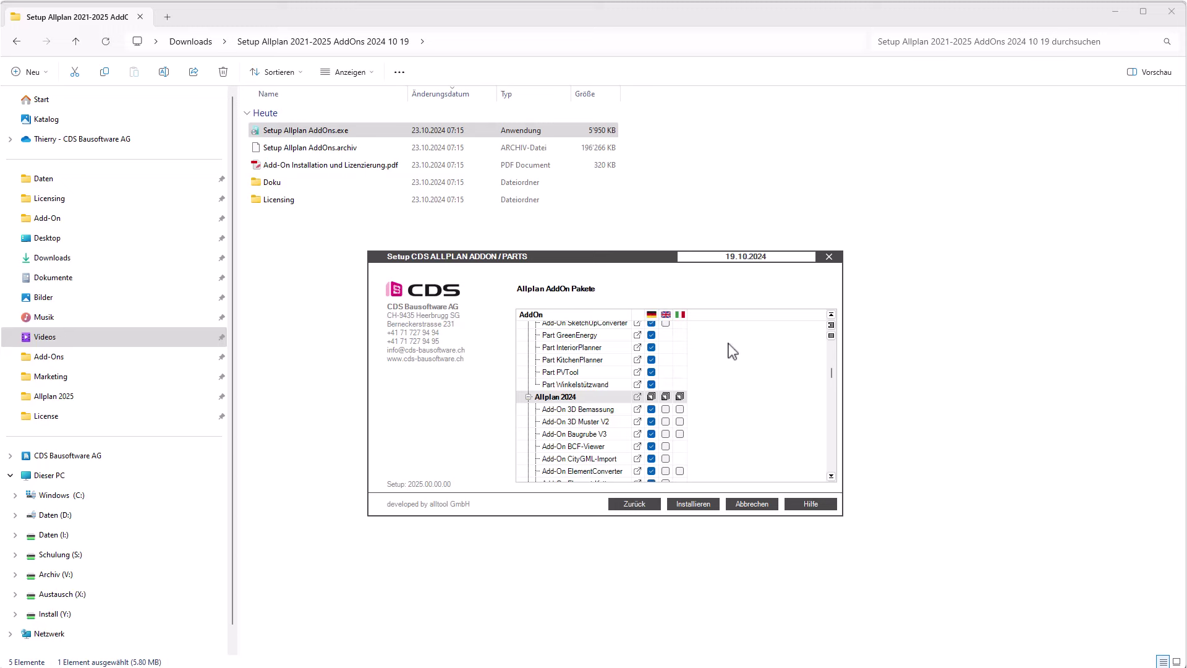
{"action": "left_click_drag", "start_coordinate": [832, 373], "coordinate": [827, 392]}
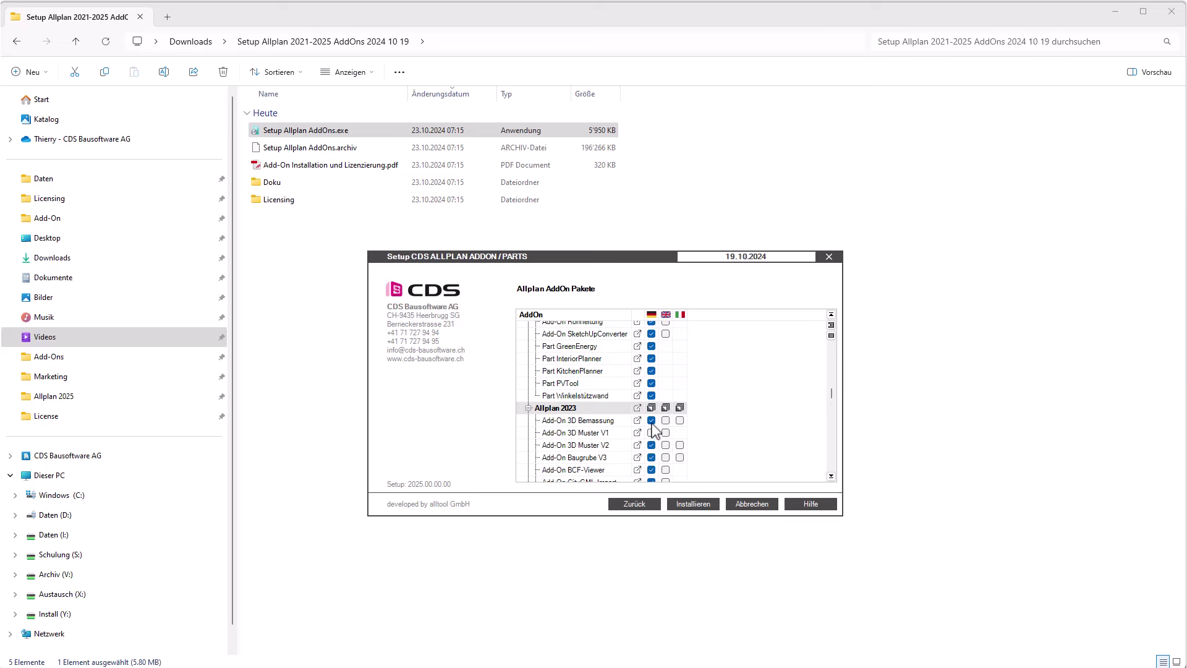
{"action": "left_click_drag", "start_coordinate": [833, 399], "coordinate": [832, 355]}
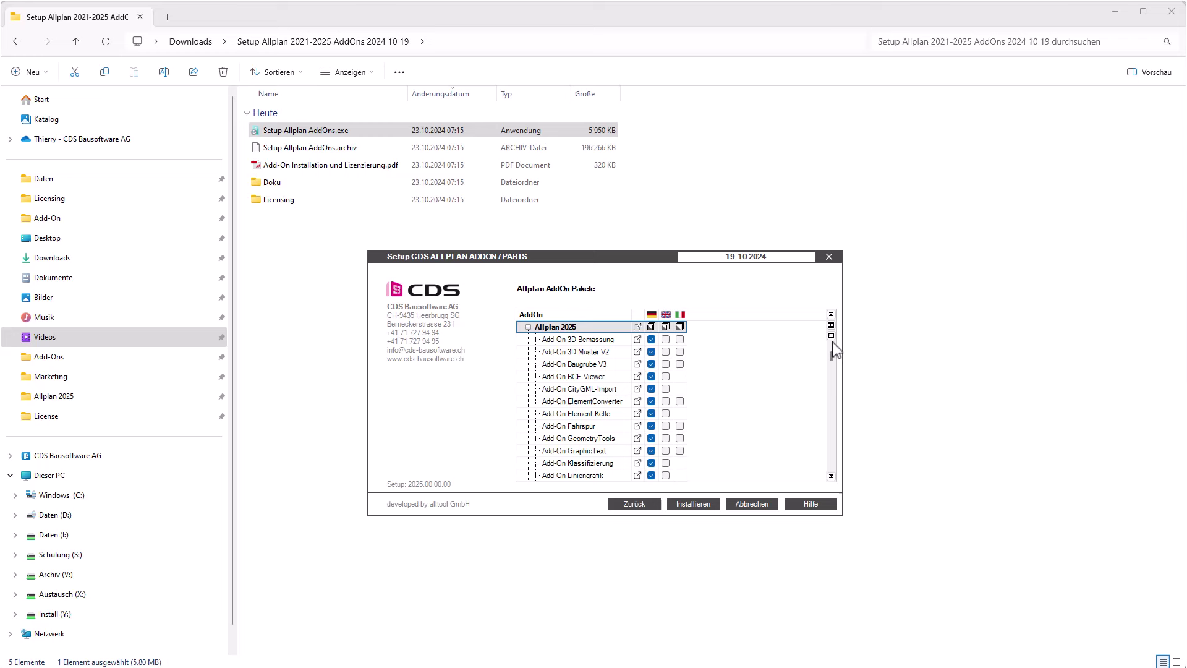
{"action": "left_click", "coordinate": [694, 505]}
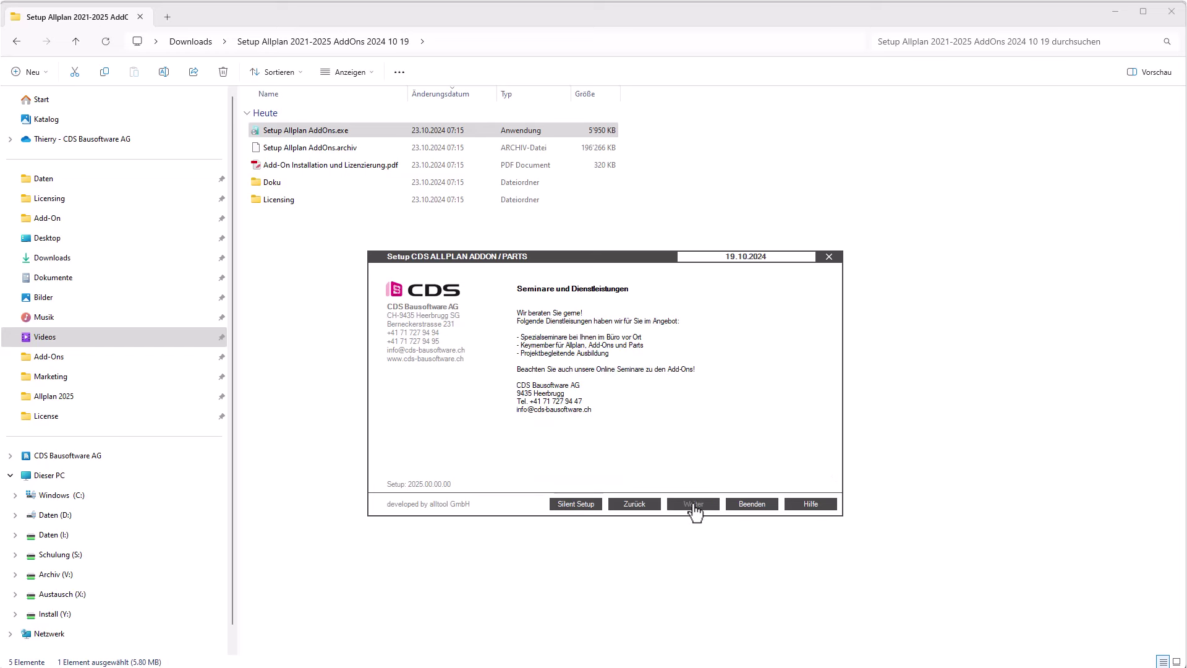
Step: Generate a silent setup file from the chosen packages, review its contents and close it
{"action": "left_click", "coordinate": [577, 504]}
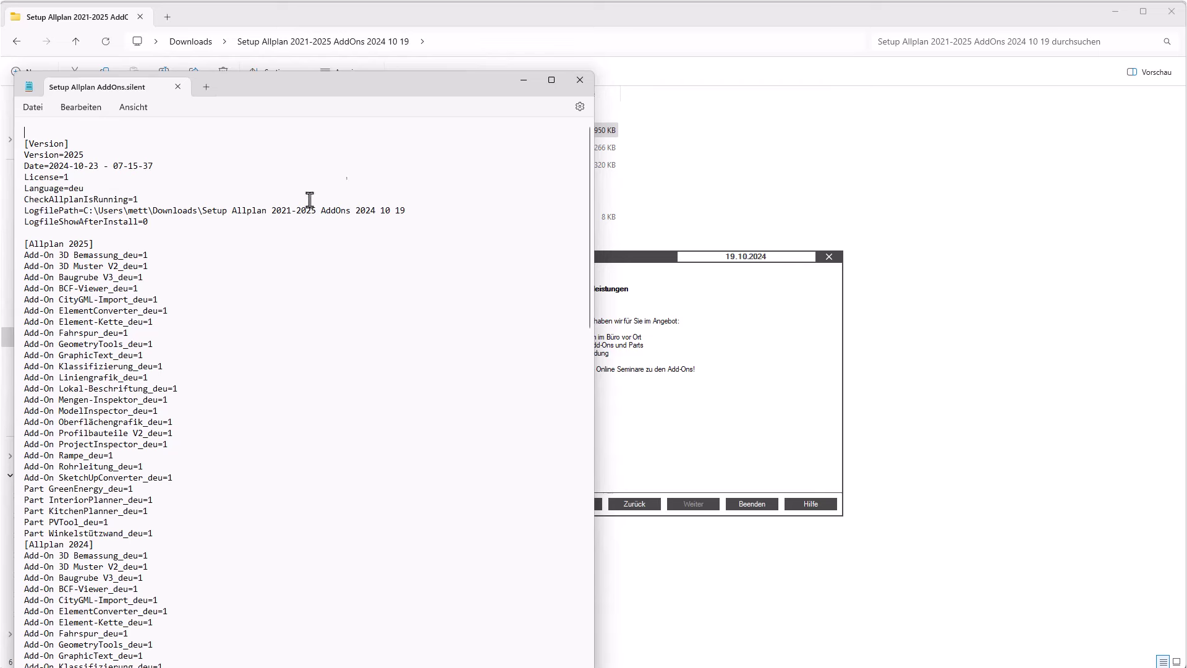
{"action": "left_click", "coordinate": [580, 80]}
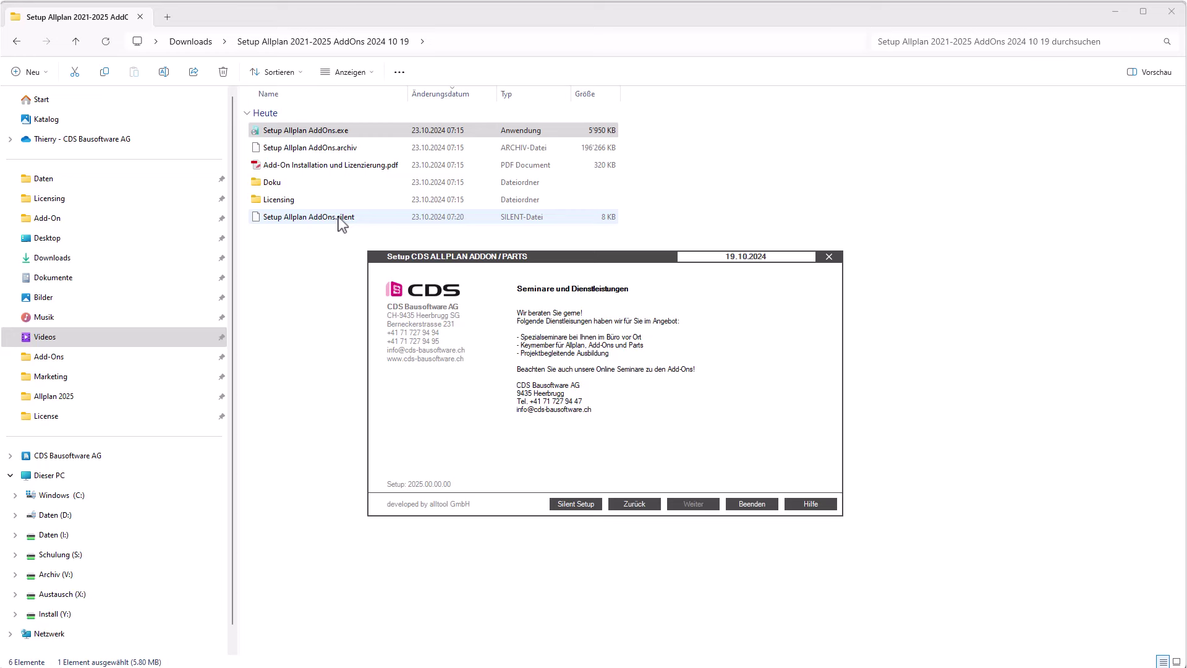
{"action": "left_click", "coordinate": [318, 132]}
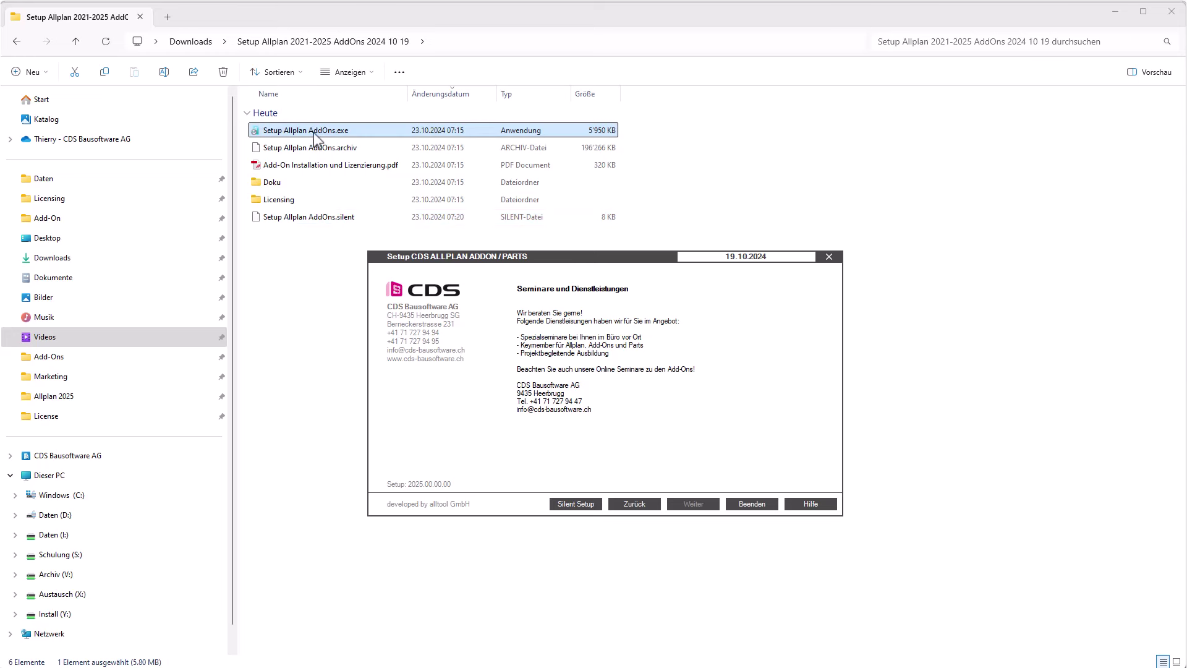
{"action": "left_click", "coordinate": [555, 337]}
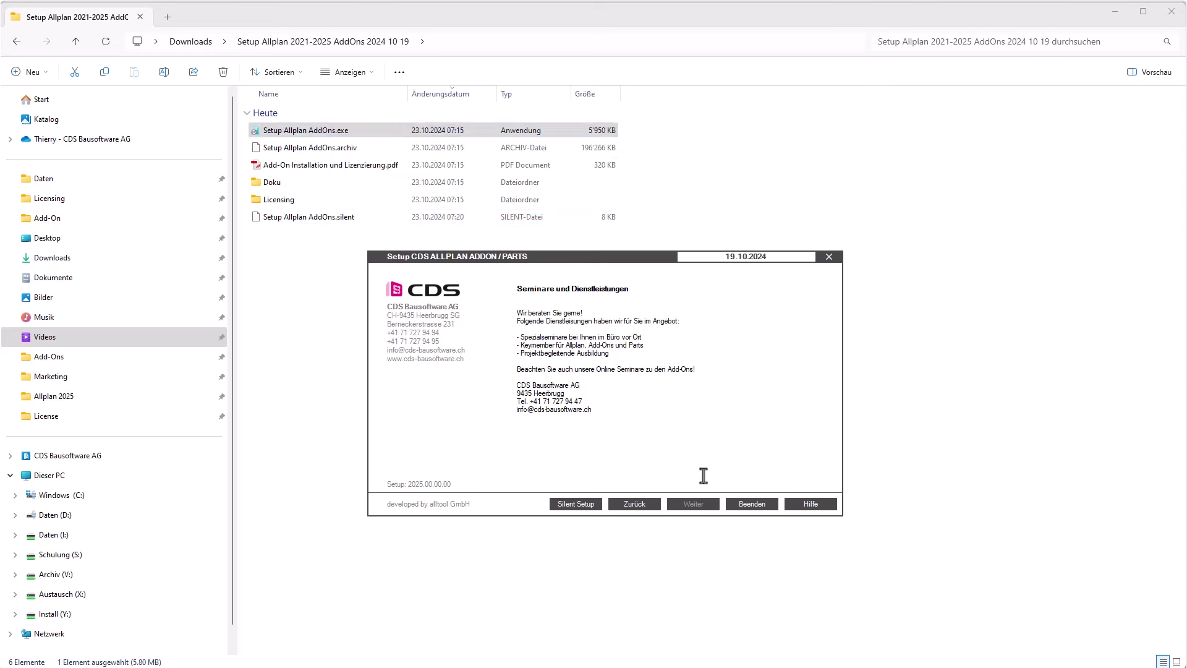
Step: Exit the add-on setup and delete Setup Allplan AddOns.silent from the extracted folder
{"action": "left_click", "coordinate": [748, 506]}
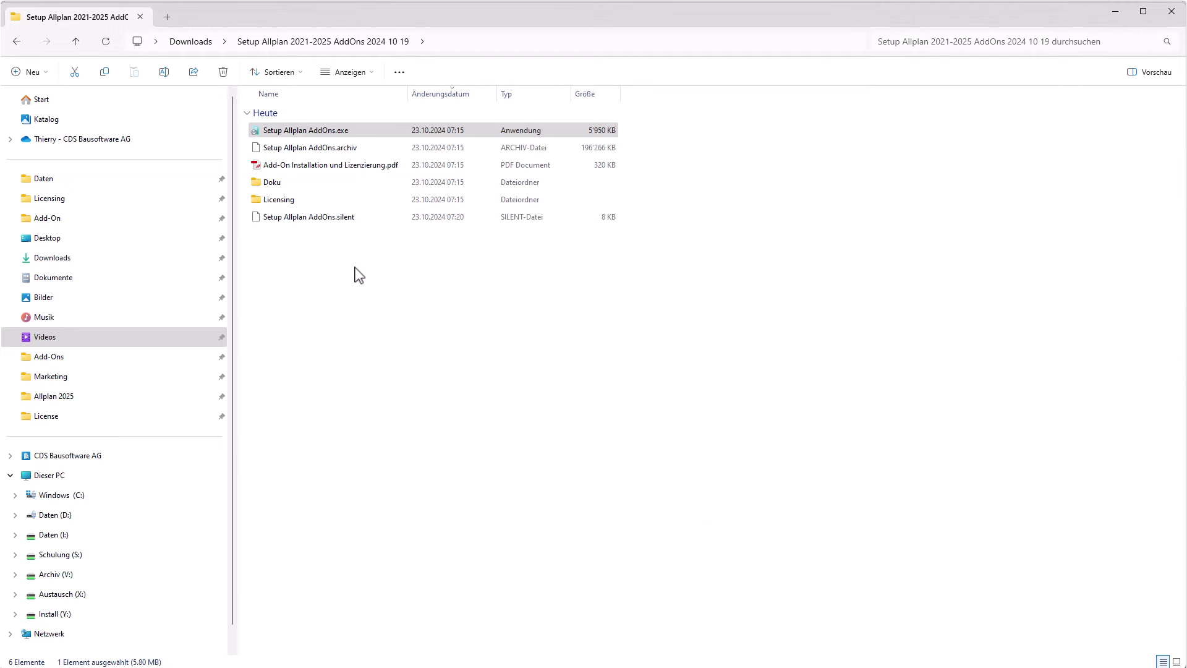
{"action": "right_click", "coordinate": [330, 224]}
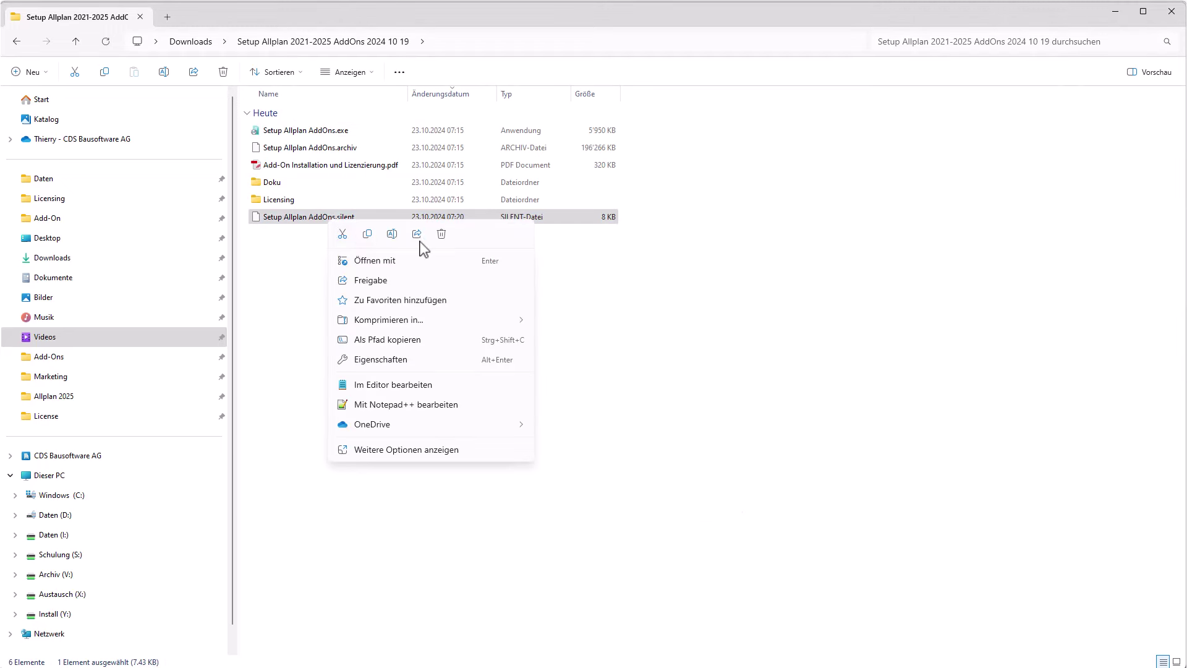
{"action": "left_click", "coordinate": [441, 235]}
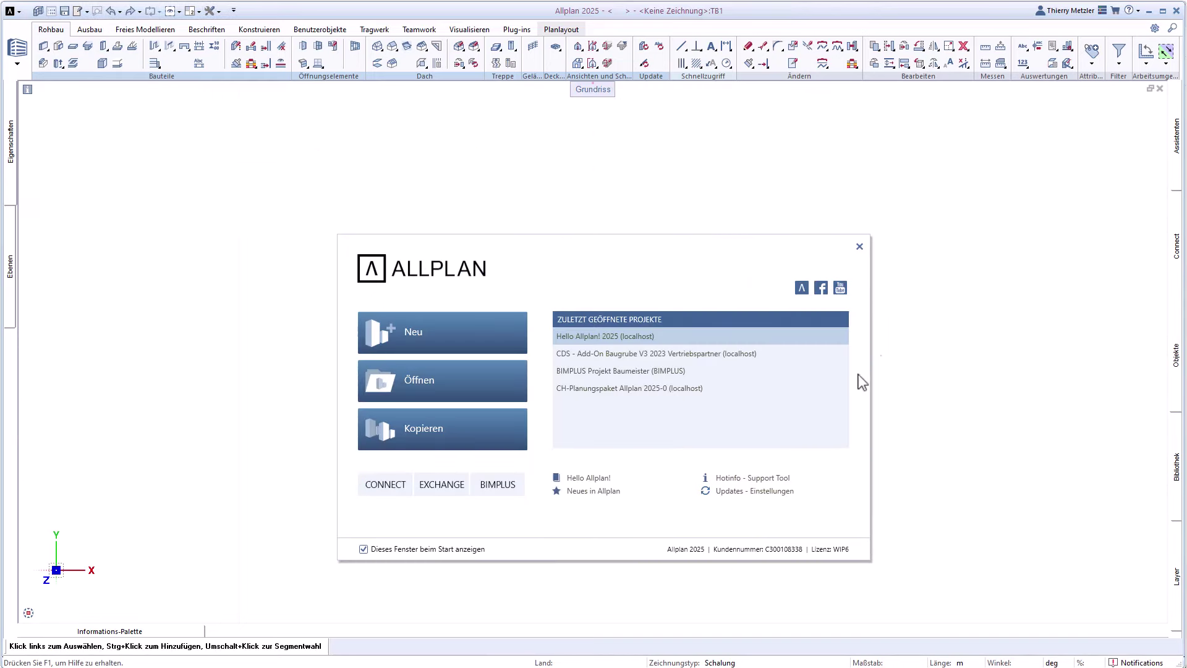
Step: Switch to Allplan 2025, dismiss the welcome window, check the available roles and display the Plug-ins tools of the Architektur role
{"action": "left_click", "coordinate": [859, 247]}
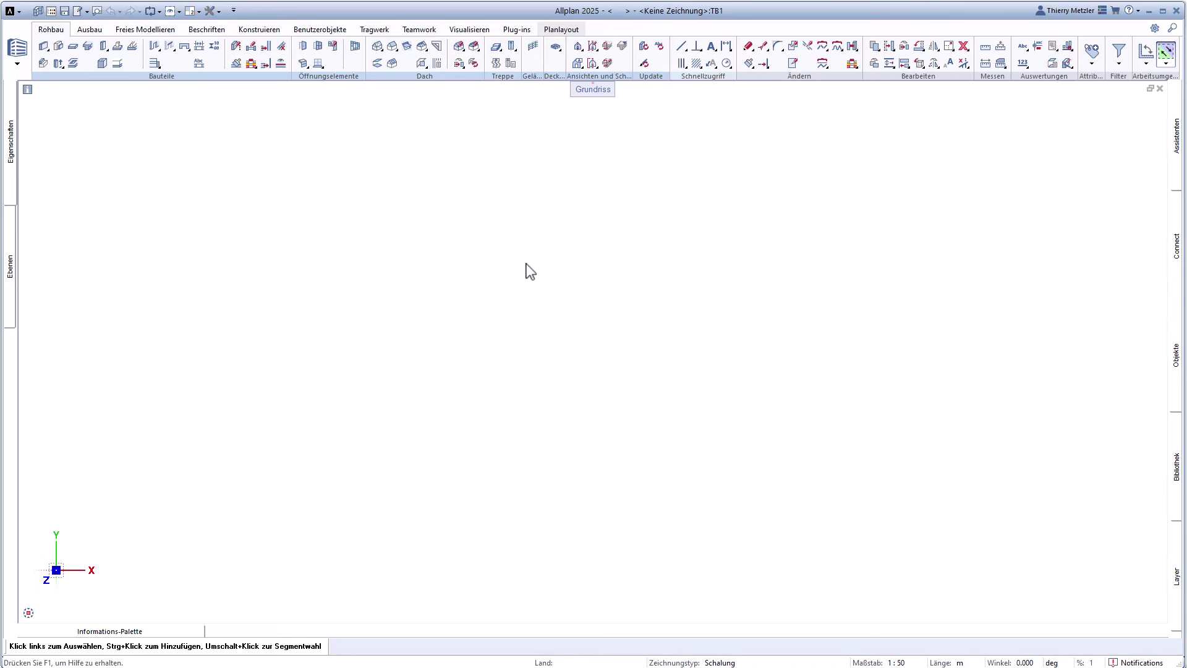
{"action": "left_click", "coordinate": [18, 64]}
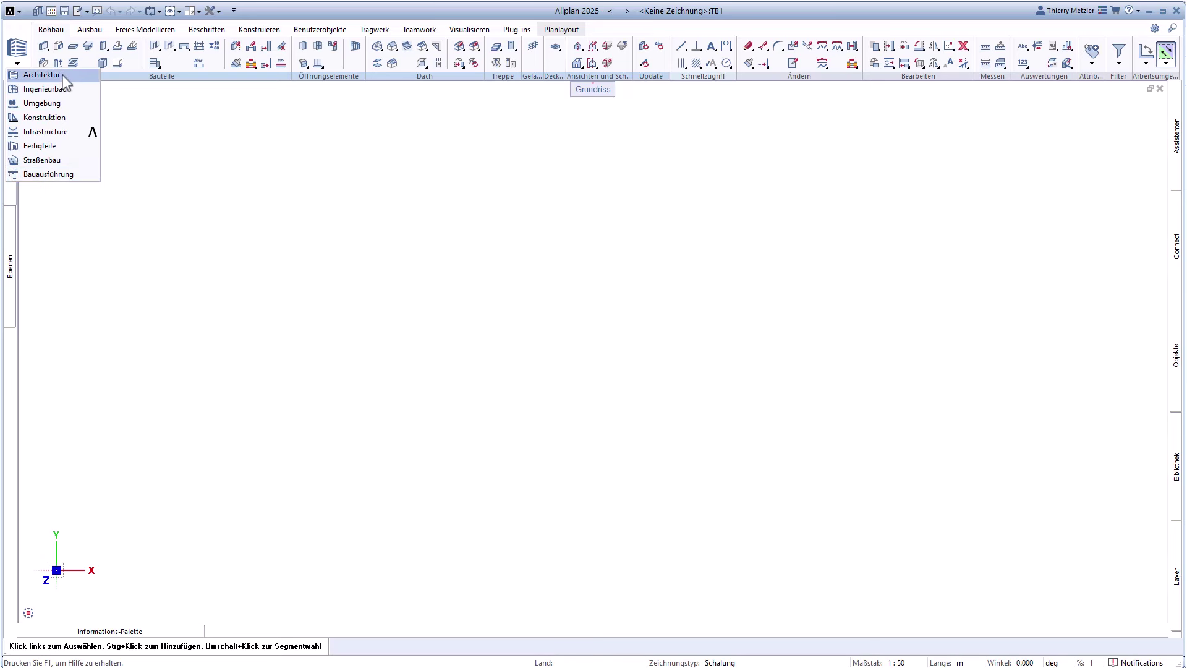
{"action": "left_click", "coordinate": [281, 106]}
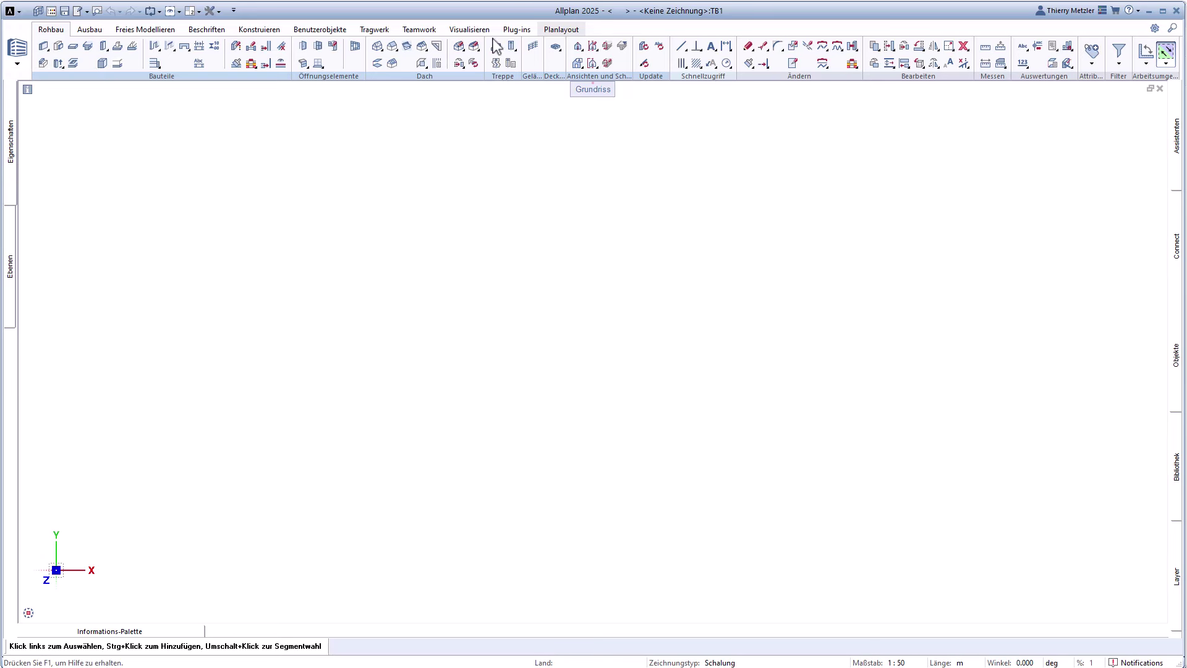
{"action": "left_click", "coordinate": [517, 31]}
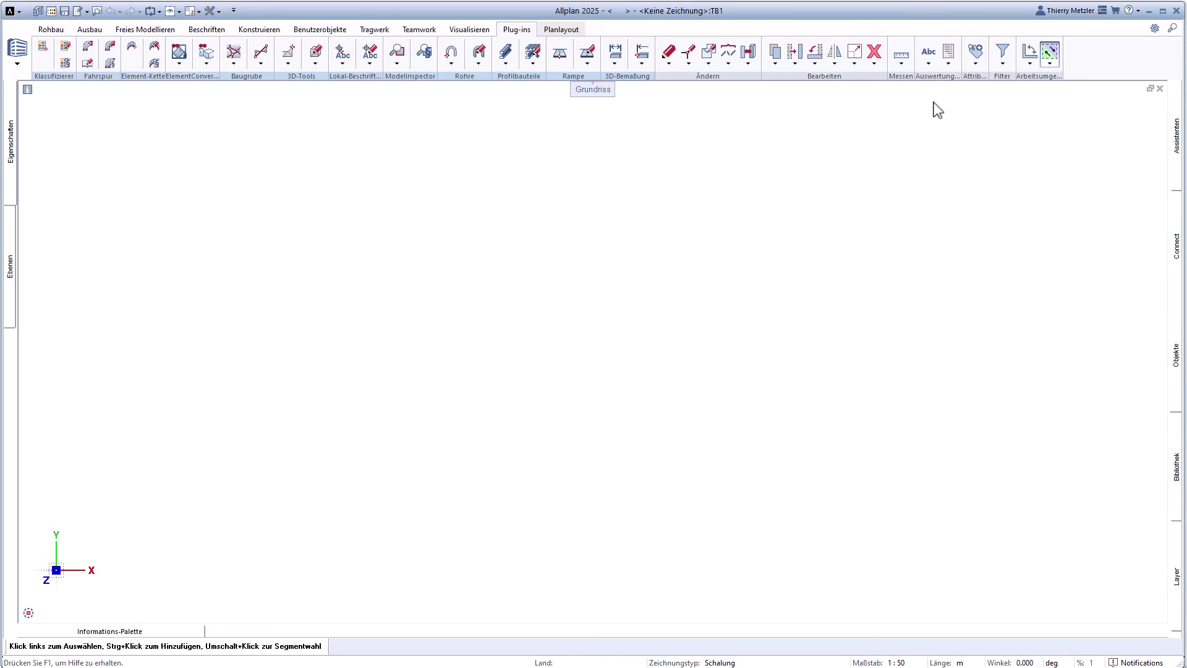
Step: Open the Actionbar configuration and reset it to its default
{"action": "left_click", "coordinate": [1154, 30]}
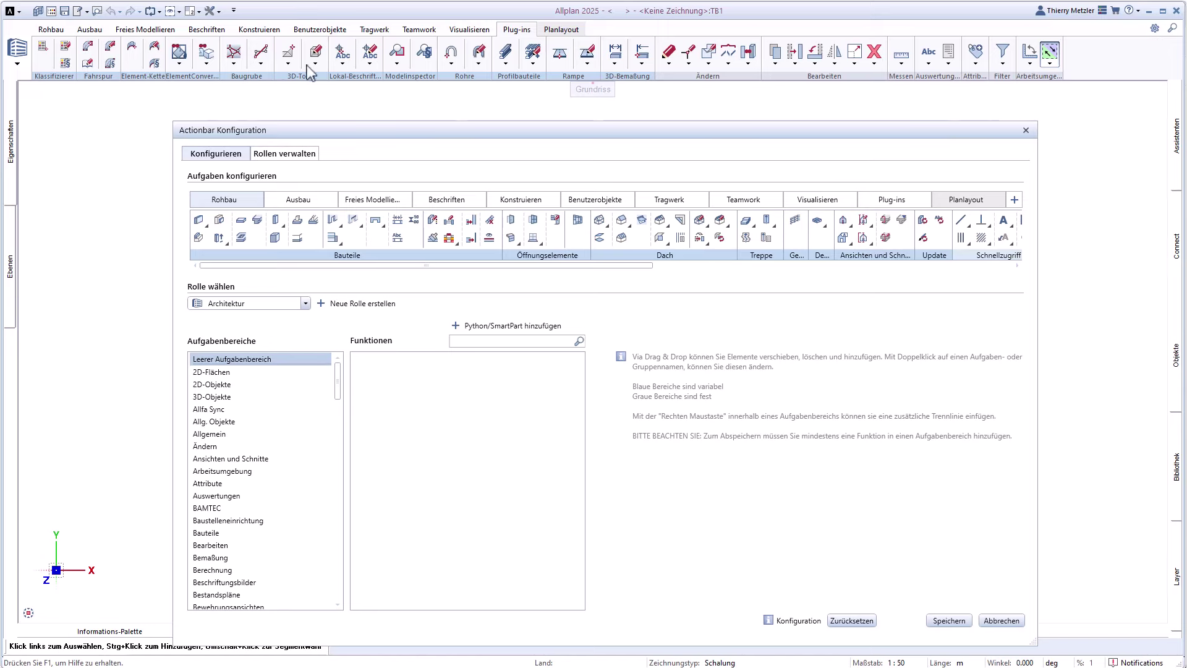
{"action": "left_click", "coordinate": [843, 619]}
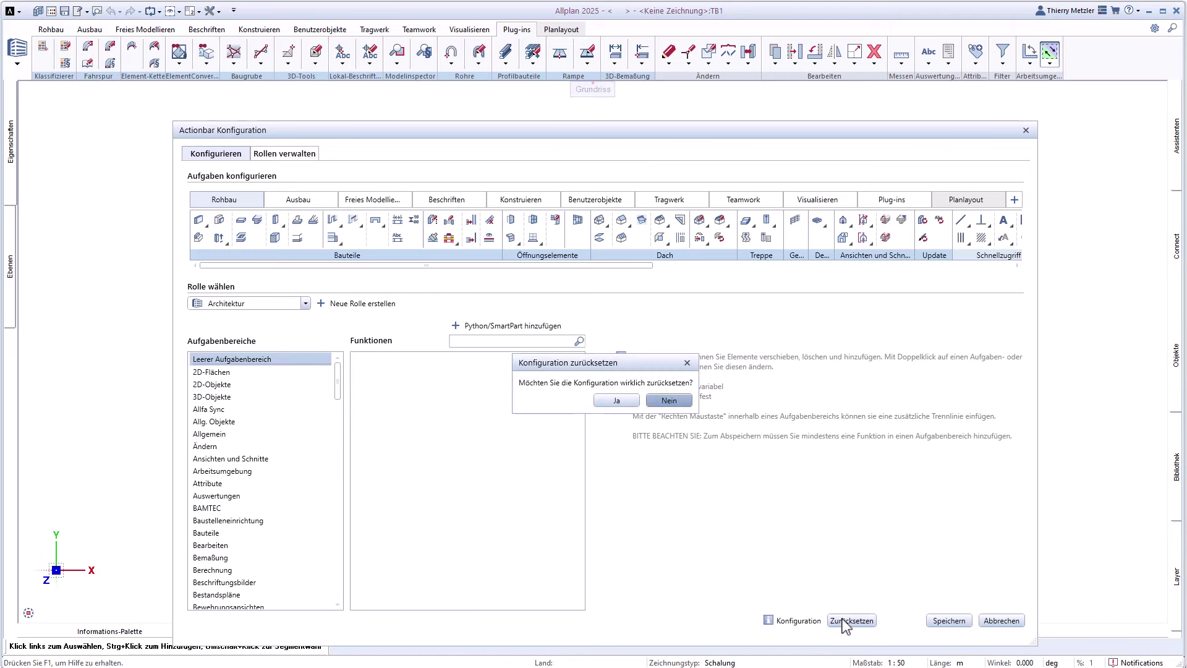
{"action": "left_click", "coordinate": [627, 403]}
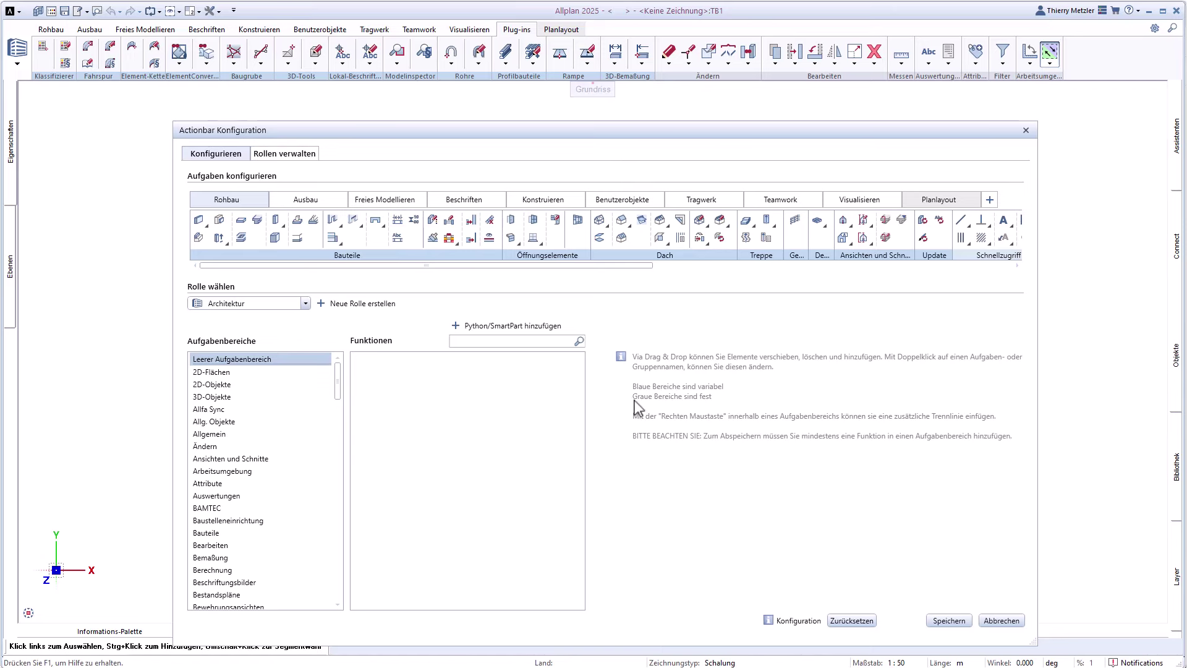
Step: Load Add-On Actionbar deu.actb from D:\Daten\Allplan\Allplan2025\Std as the source file for importing roles in the role management
{"action": "left_click", "coordinate": [296, 160]}
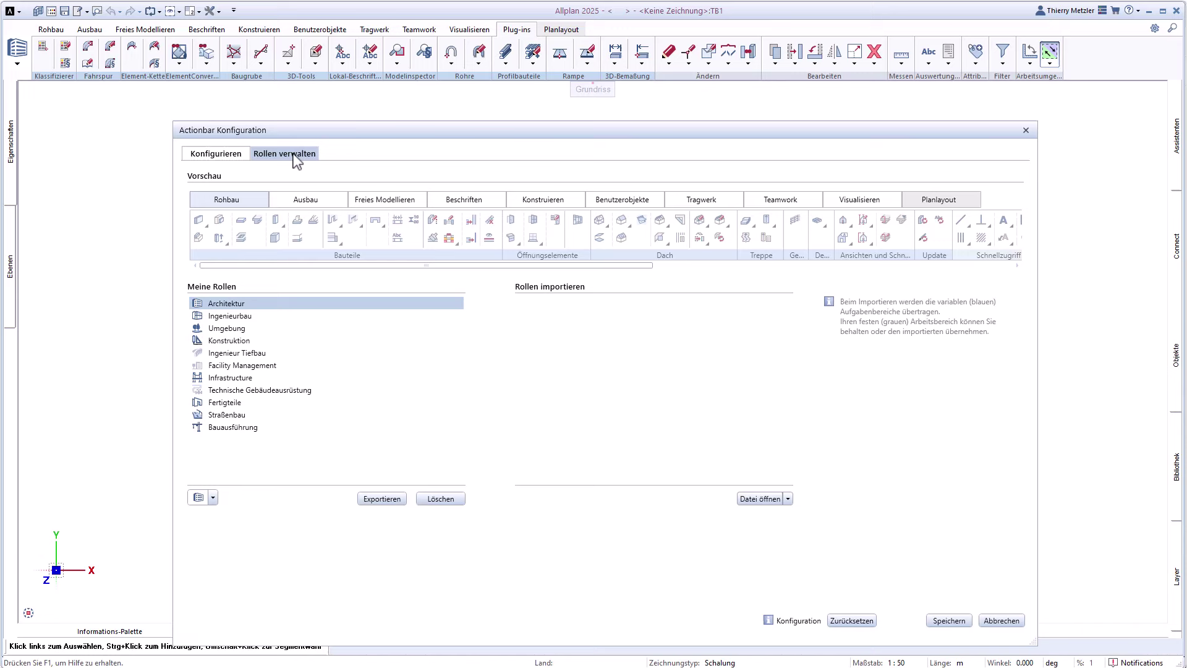
{"action": "left_click", "coordinate": [750, 498]}
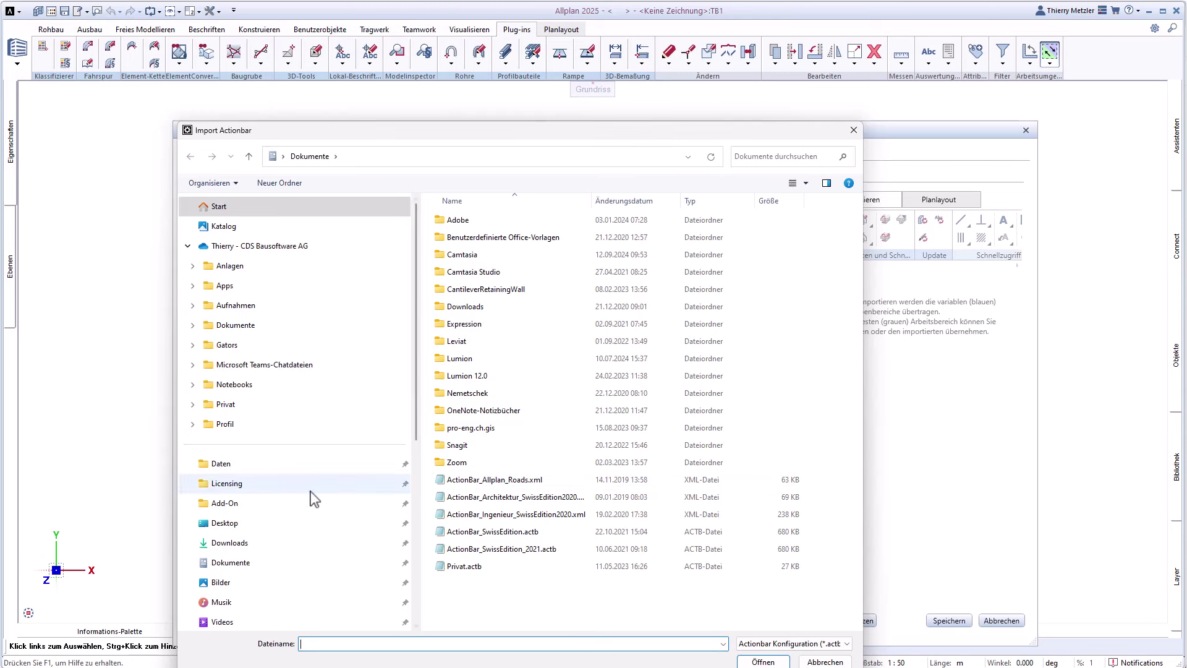
{"action": "scroll", "coordinate": [312, 495], "scroll_direction": "down", "scroll_amount": 4}
{"action": "left_click", "coordinate": [235, 537]}
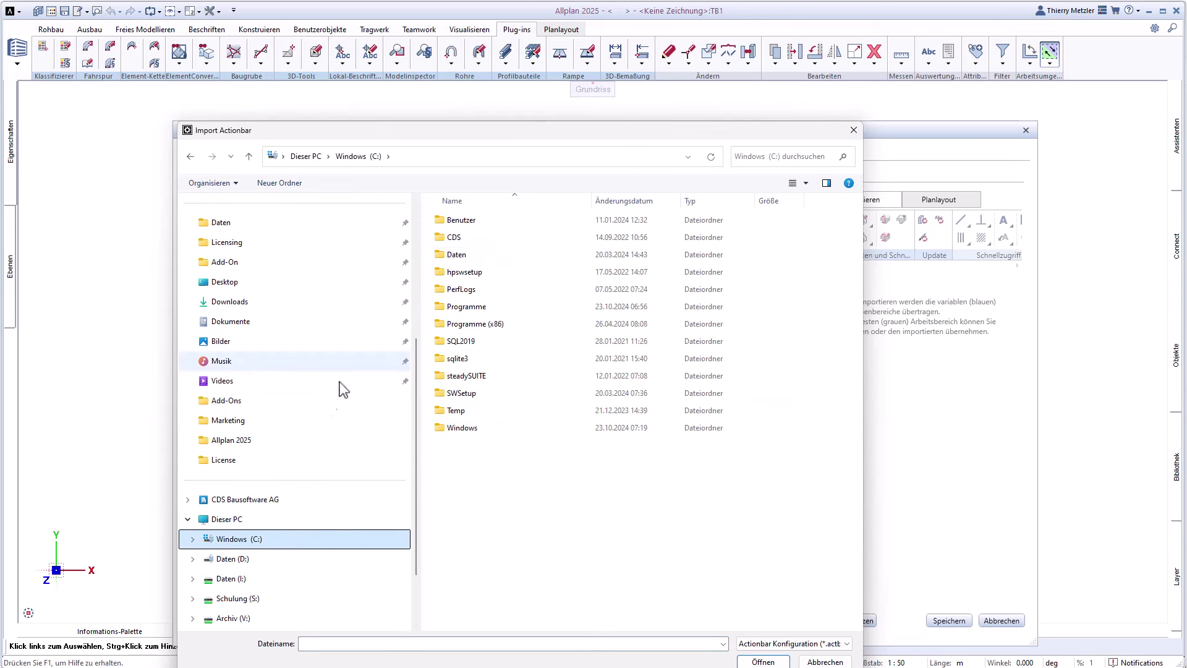
{"action": "left_click", "coordinate": [229, 558]}
{"action": "double_click", "coordinate": [465, 224]}
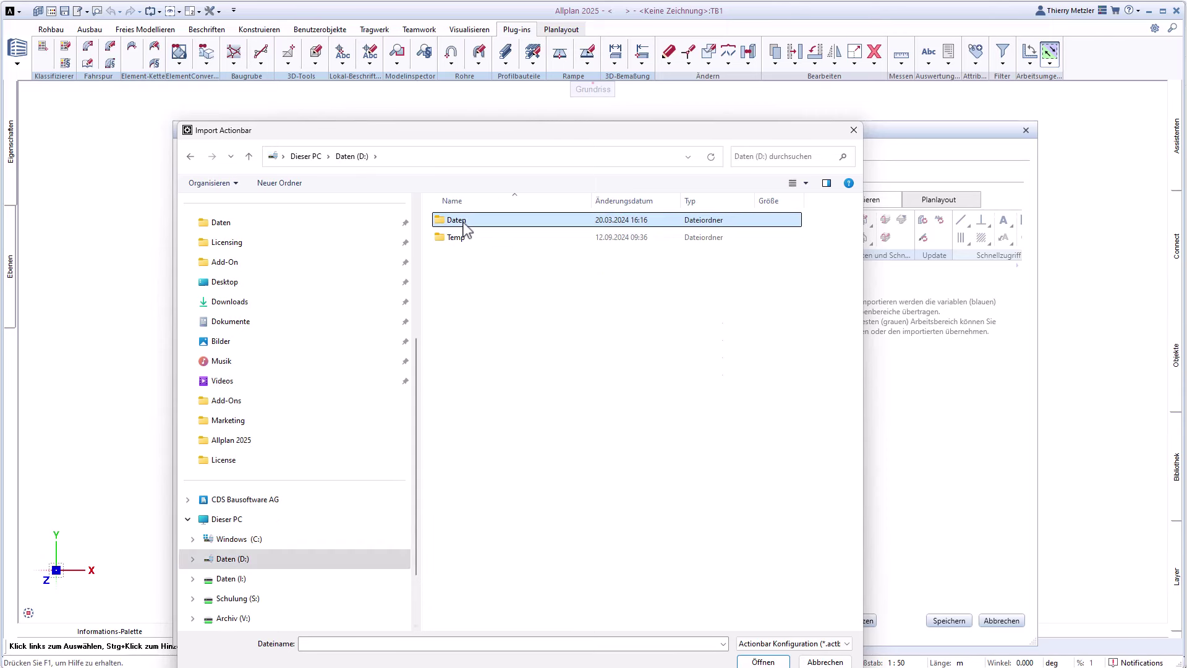
{"action": "double_click", "coordinate": [468, 221]}
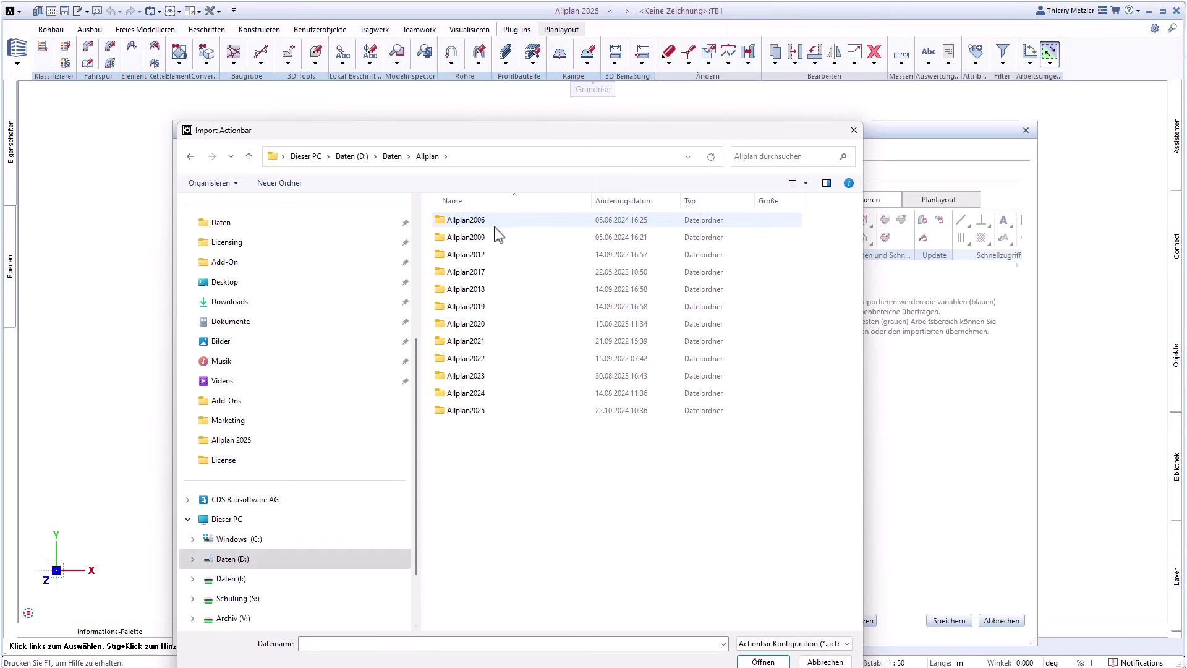
{"action": "double_click", "coordinate": [480, 410]}
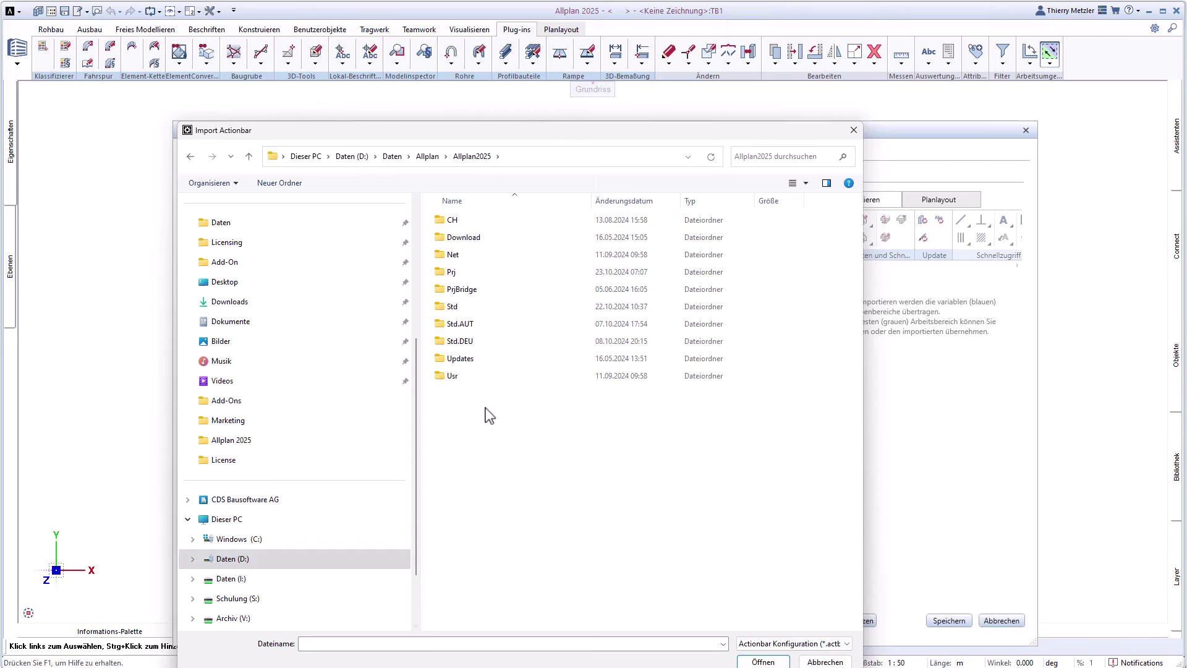
{"action": "double_click", "coordinate": [457, 309]}
{"action": "scroll", "coordinate": [507, 344], "scroll_direction": "down", "scroll_amount": 6}
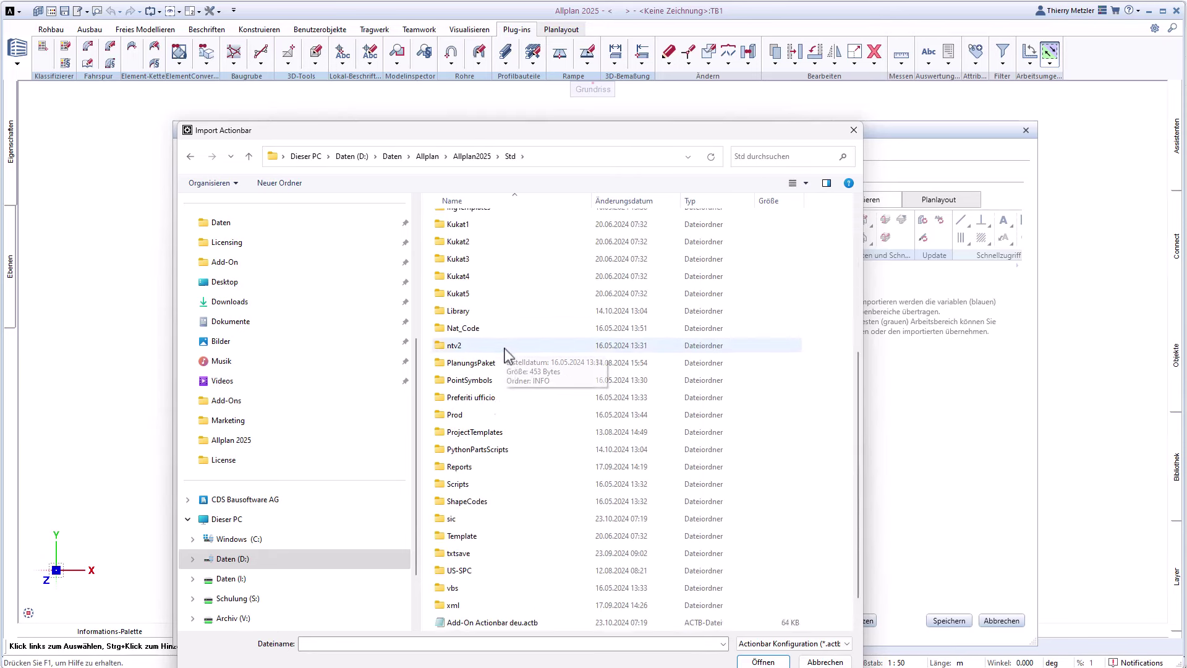
{"action": "double_click", "coordinate": [507, 591]}
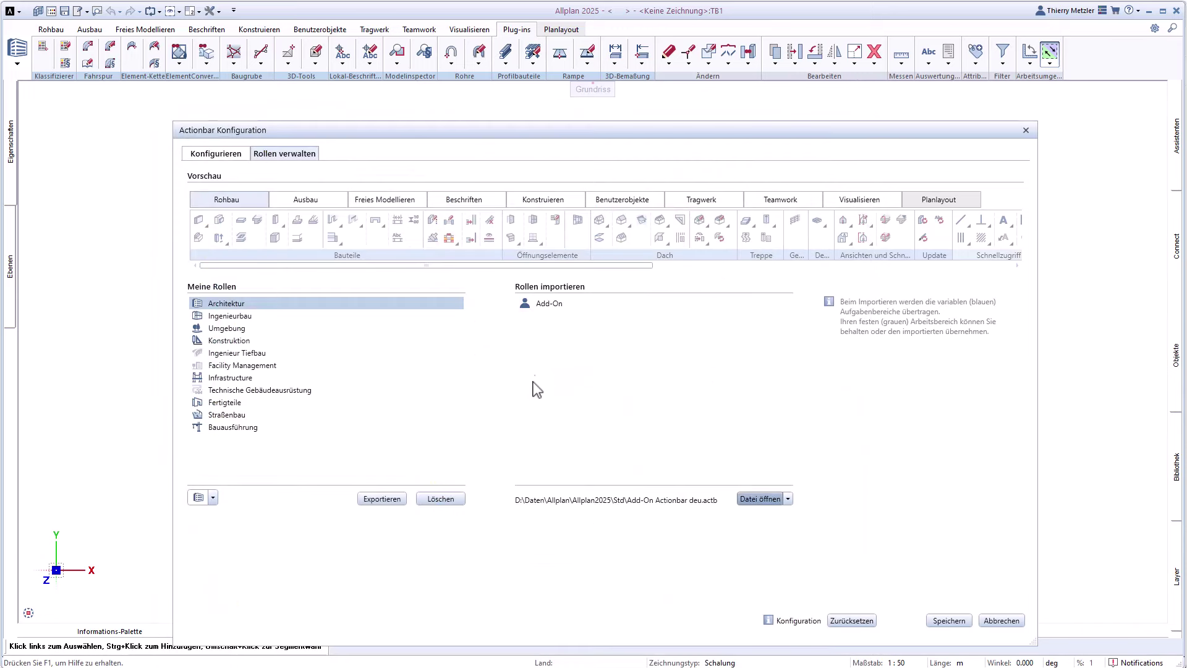
Step: Import the Add-On role below Bauausführung, keeping the own fixed area, and save the Actionbar configuration
{"action": "left_click_drag", "start_coordinate": [532, 306], "coordinate": [303, 437]}
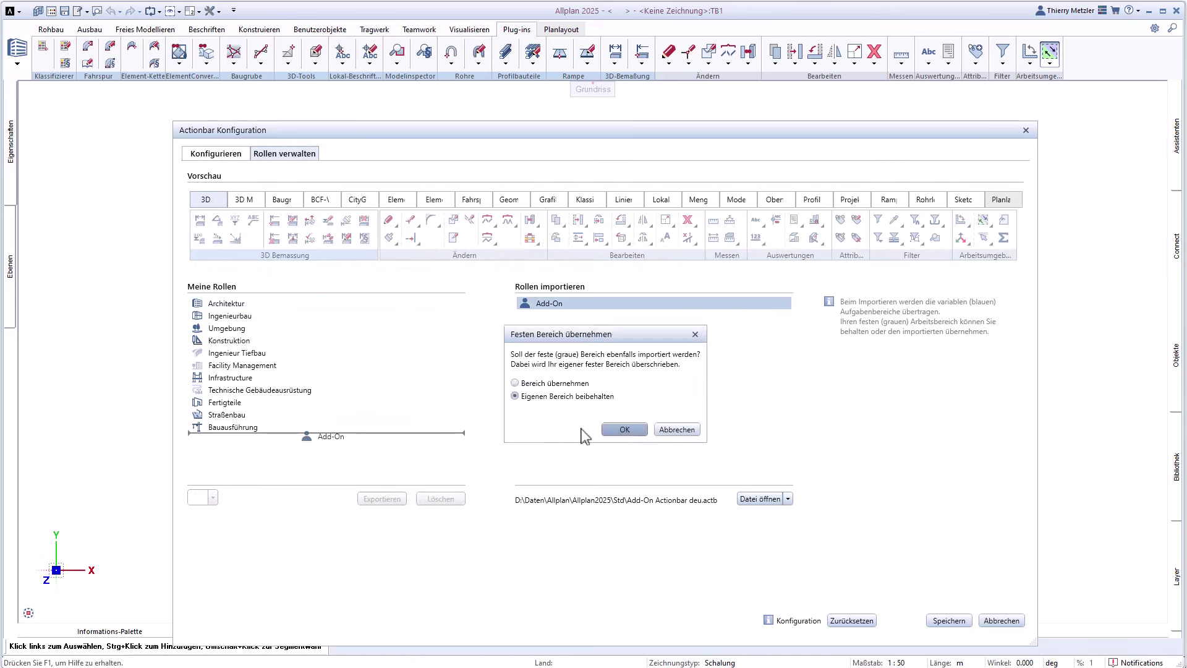
{"action": "left_click", "coordinate": [617, 429]}
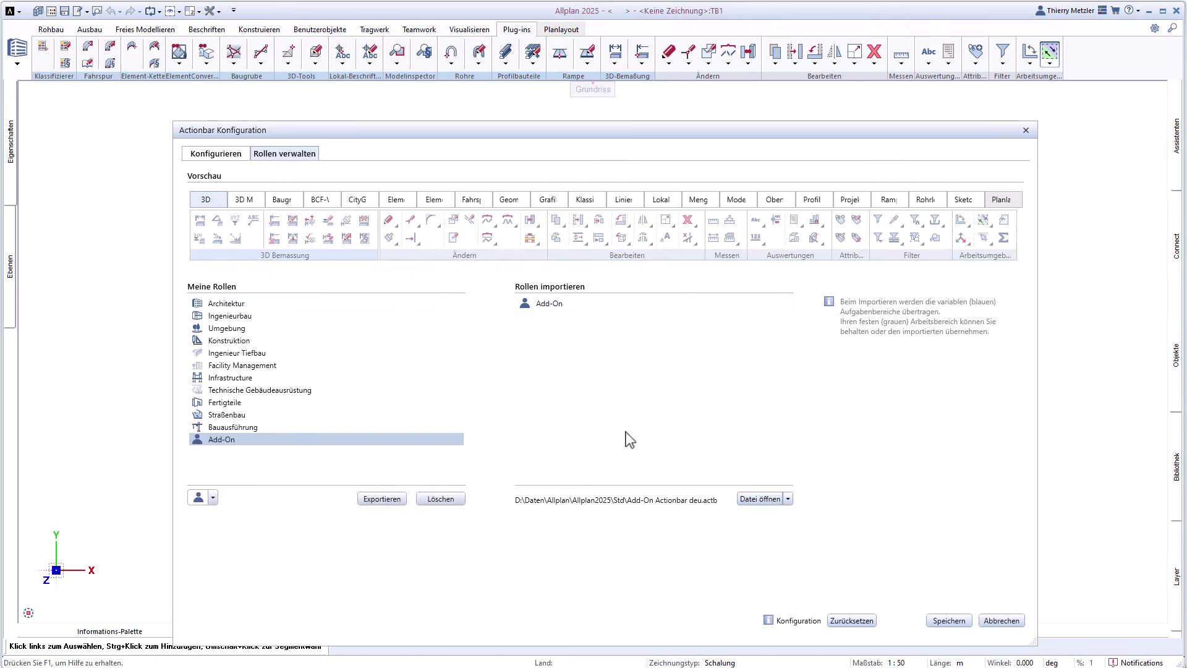
{"action": "left_click", "coordinate": [949, 620]}
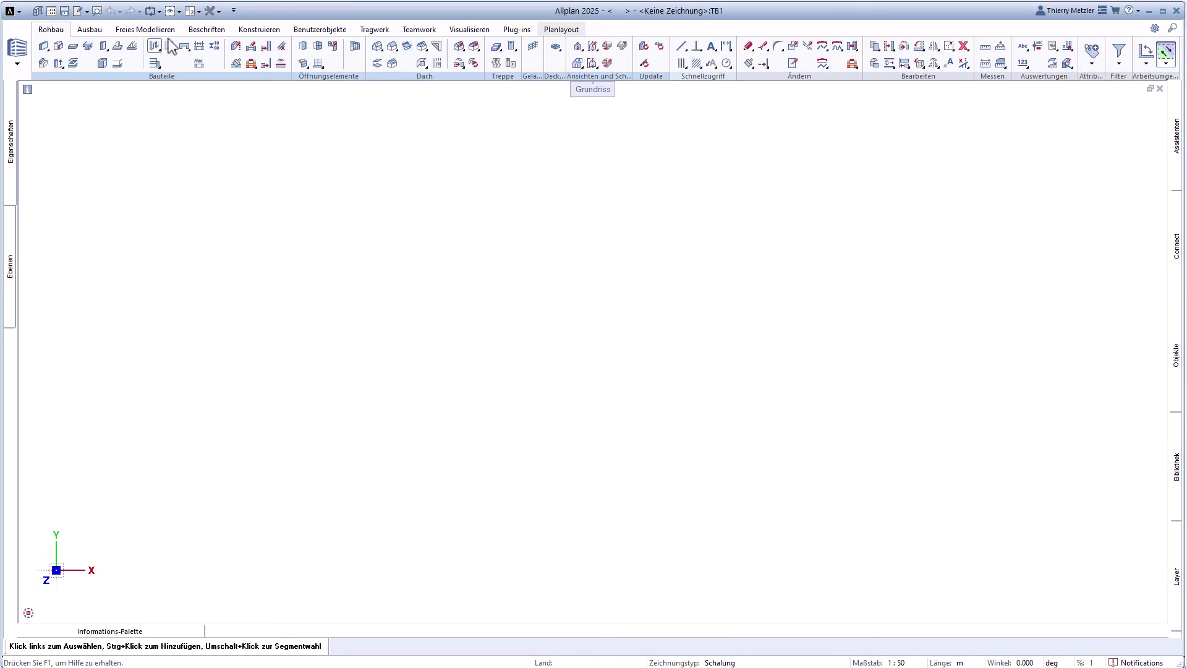
Step: Show the Plug-ins tools again, and change the active Actionbar role from Architektur to Add-On
{"action": "left_click", "coordinate": [513, 30]}
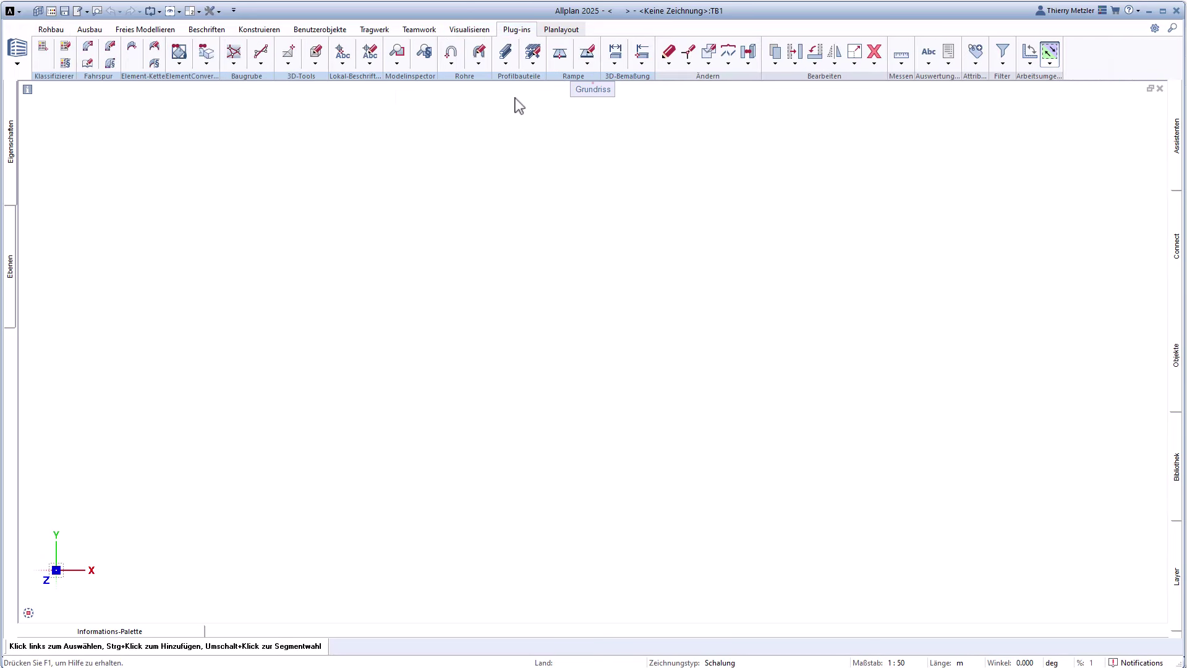
{"action": "left_click", "coordinate": [17, 59]}
{"action": "left_click", "coordinate": [59, 188]}
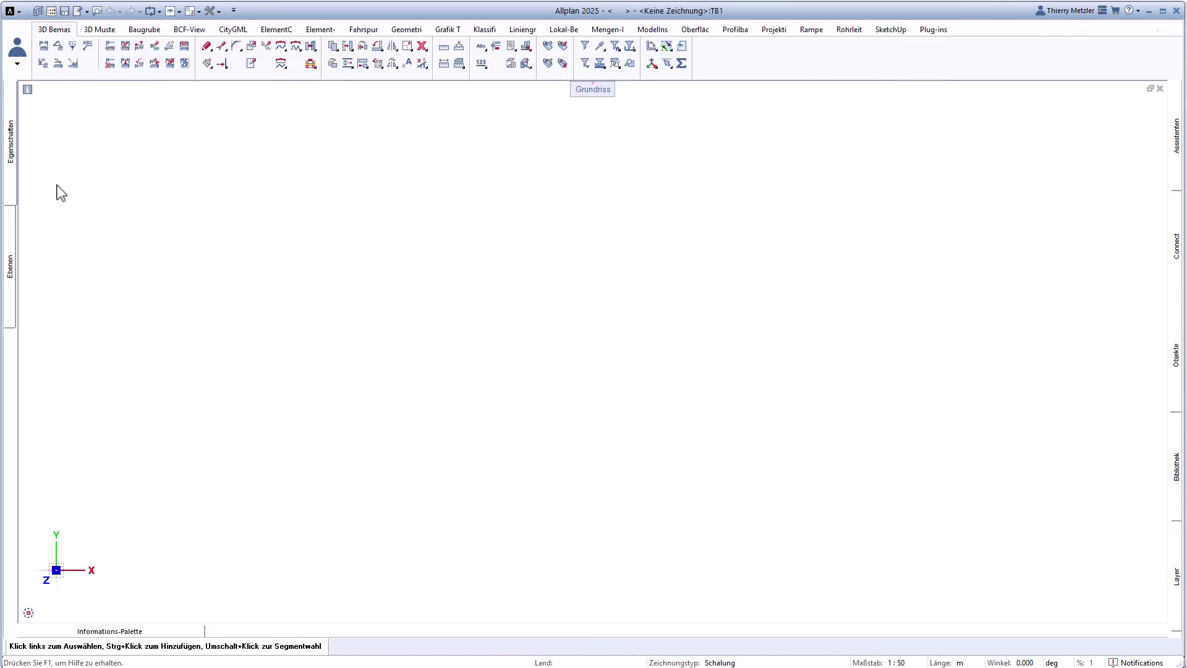
Step: Examine the add-on tools offered for 3D Muster, Baugrube, Rampe and Fahrspur in the Add-On role
{"action": "left_click", "coordinate": [99, 30]}
{"action": "left_click", "coordinate": [142, 31]}
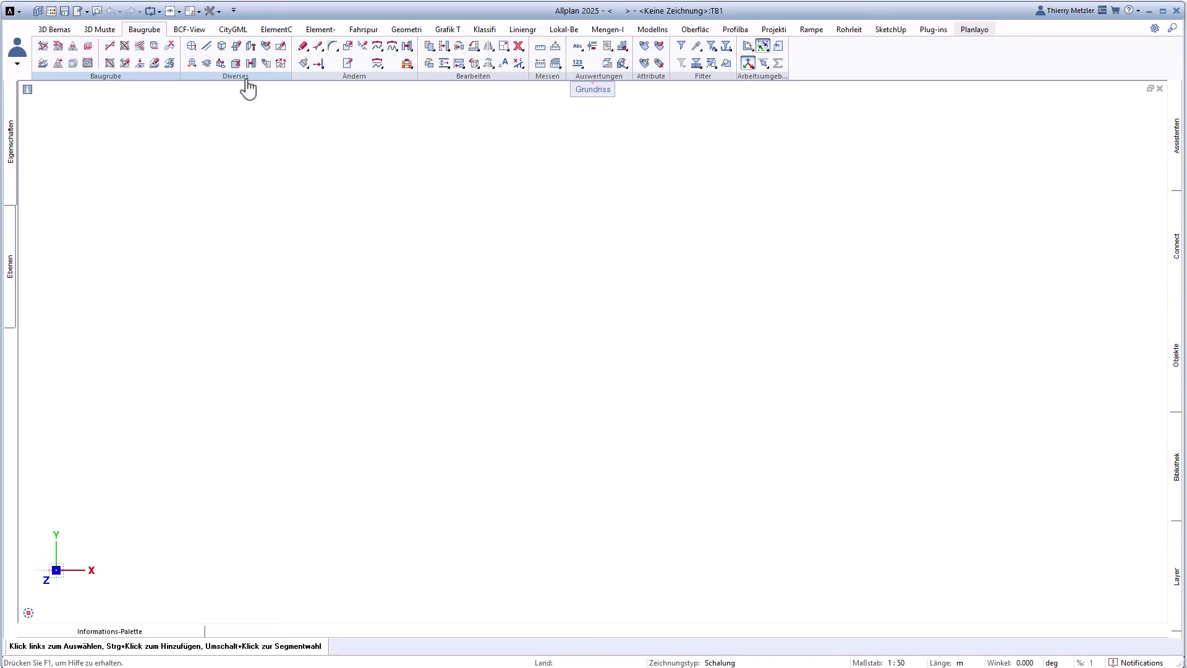
{"action": "left_click", "coordinate": [813, 31]}
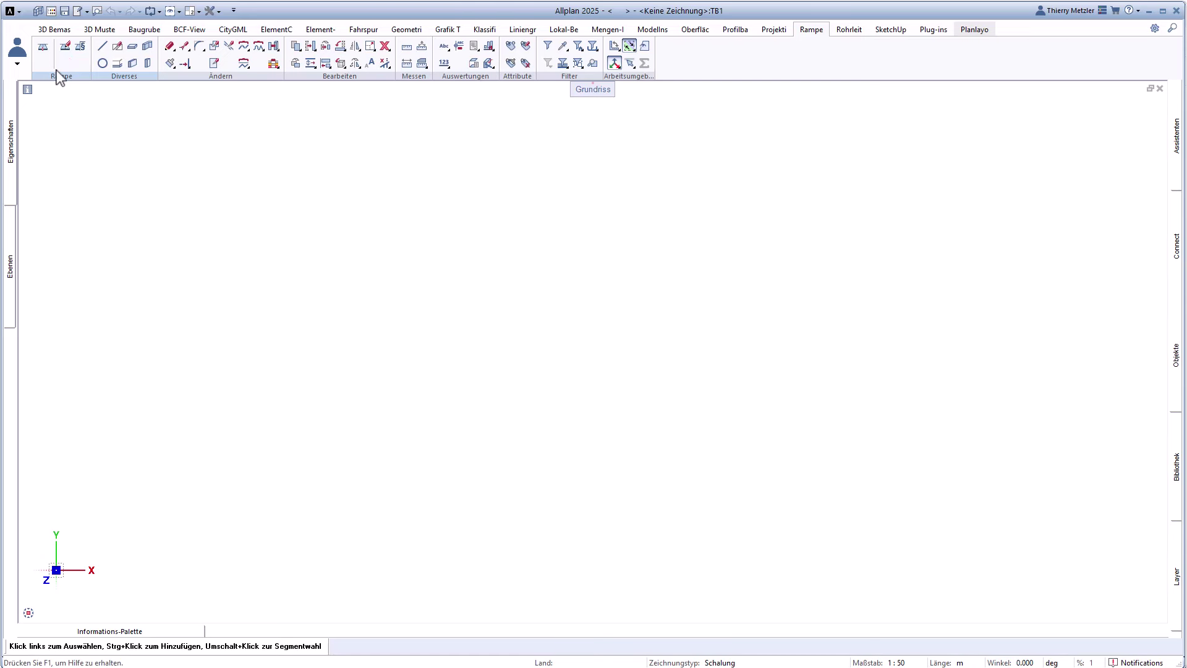
{"action": "left_click", "coordinate": [366, 31]}
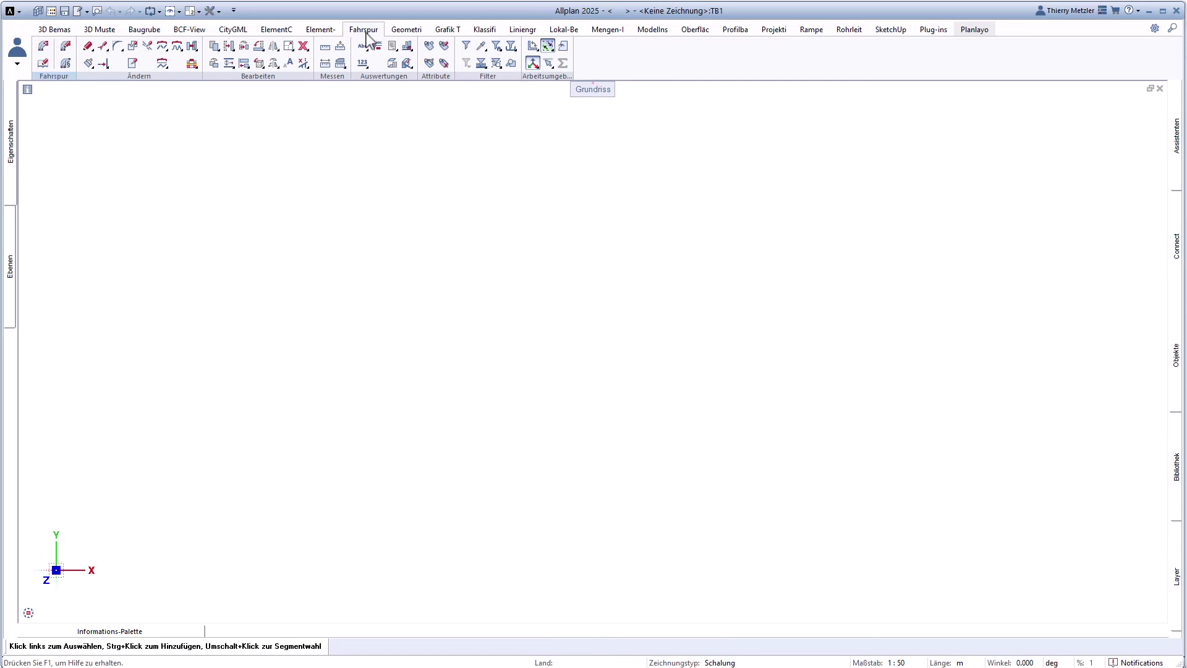
Step: View the Geometrie tools, open the CDS-Dunstabzug part from the office library's CDS-KitchenPlanner group, and leave it without placing it
{"action": "left_click", "coordinate": [405, 31]}
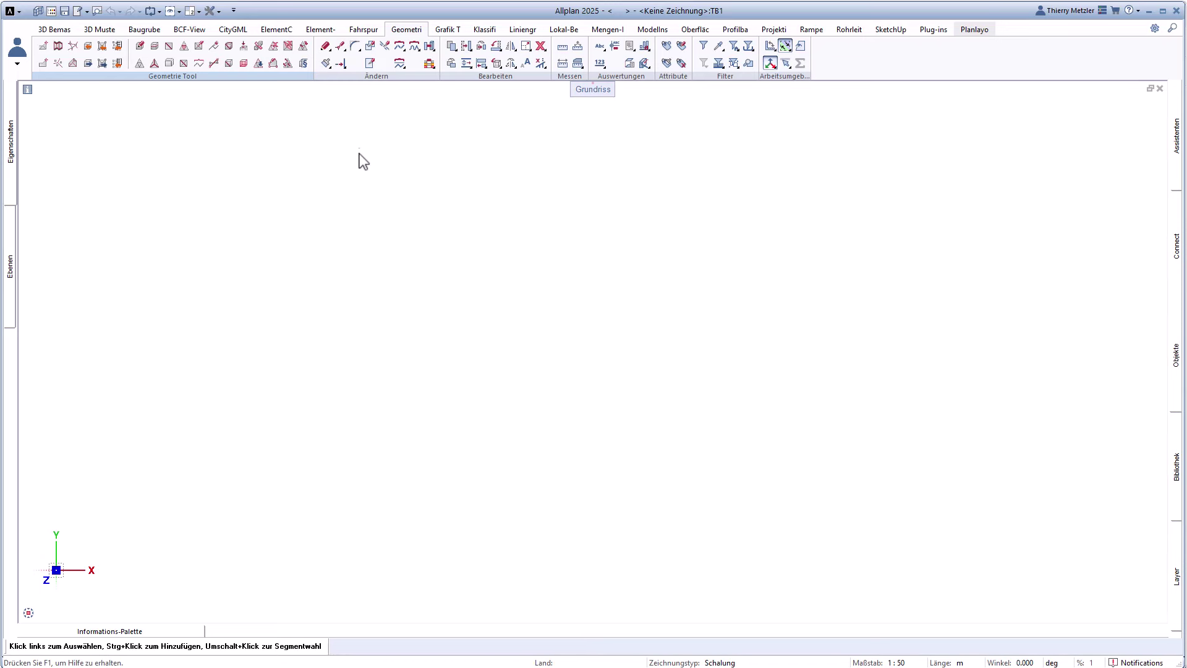
{"action": "left_click", "coordinate": [1174, 458]}
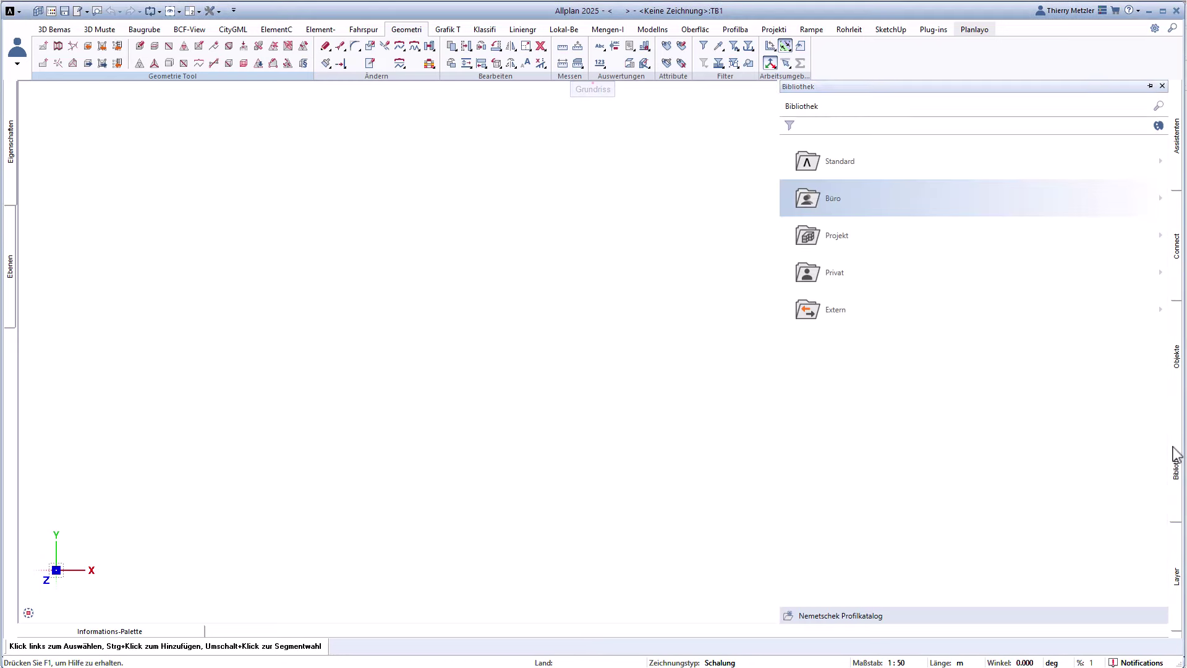
{"action": "left_click", "coordinate": [853, 205]}
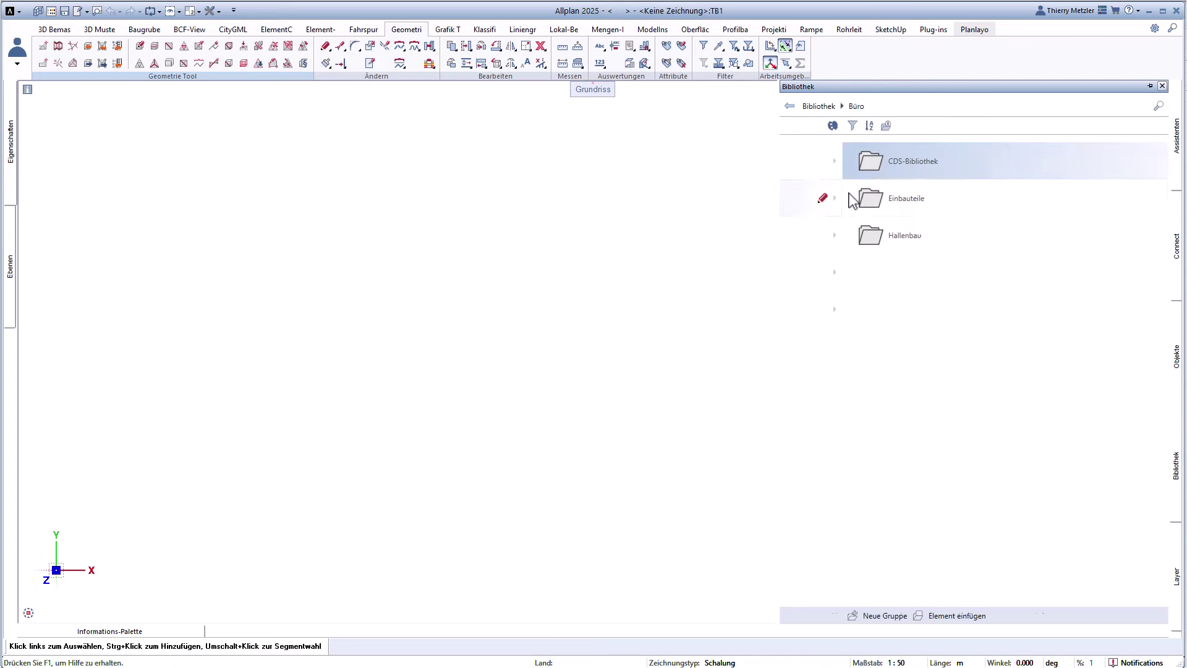
{"action": "left_click", "coordinate": [859, 166]}
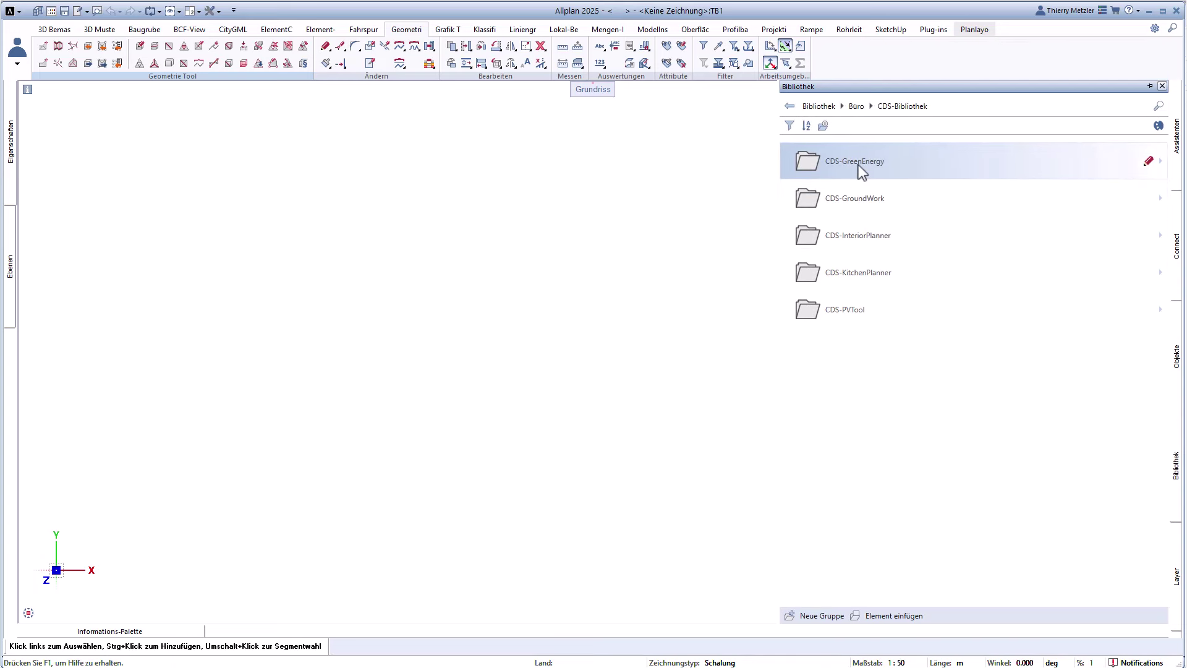
{"action": "left_click", "coordinate": [864, 279]}
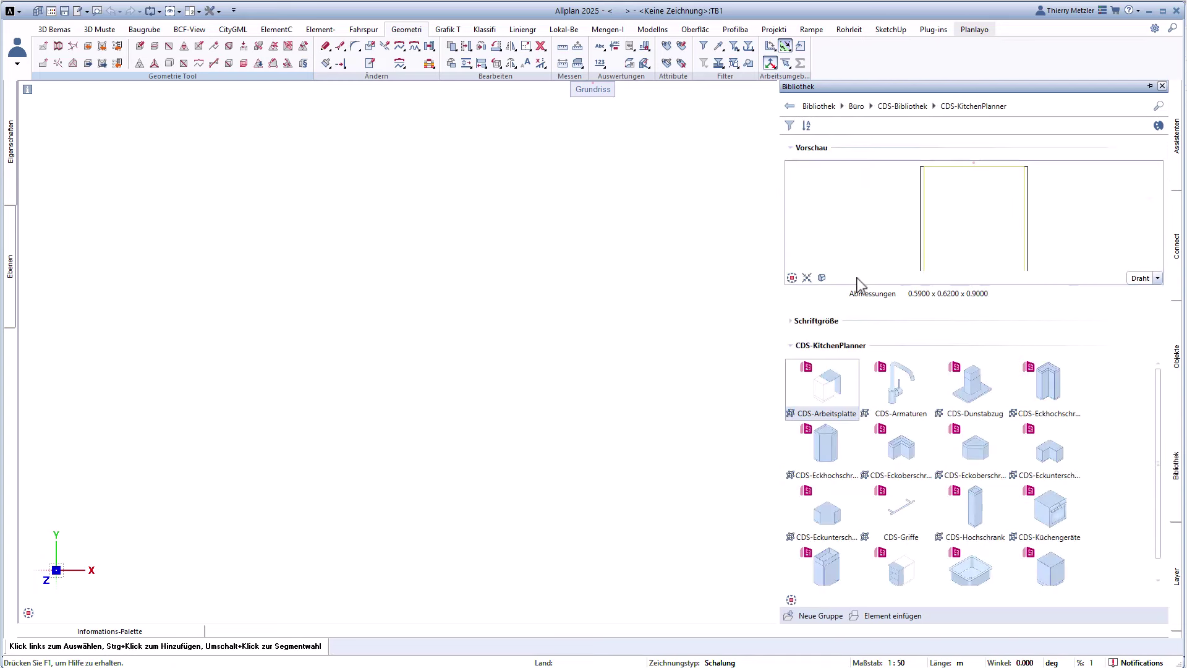
{"action": "double_click", "coordinate": [973, 392]}
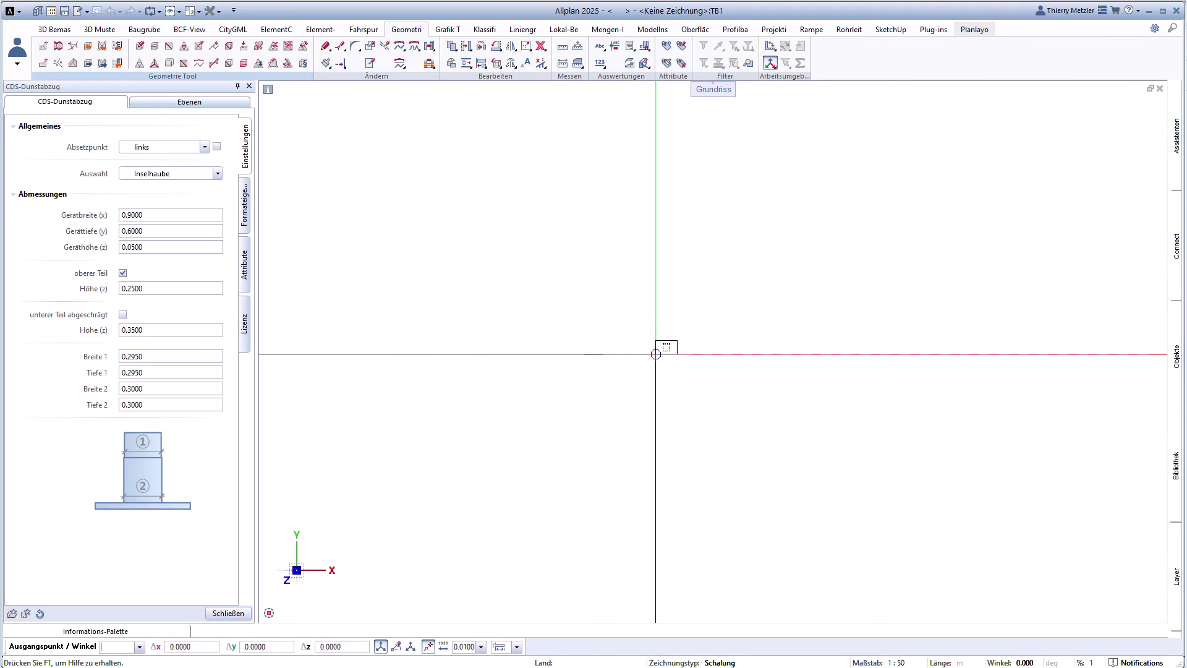
{"action": "key", "text": "Escape"}
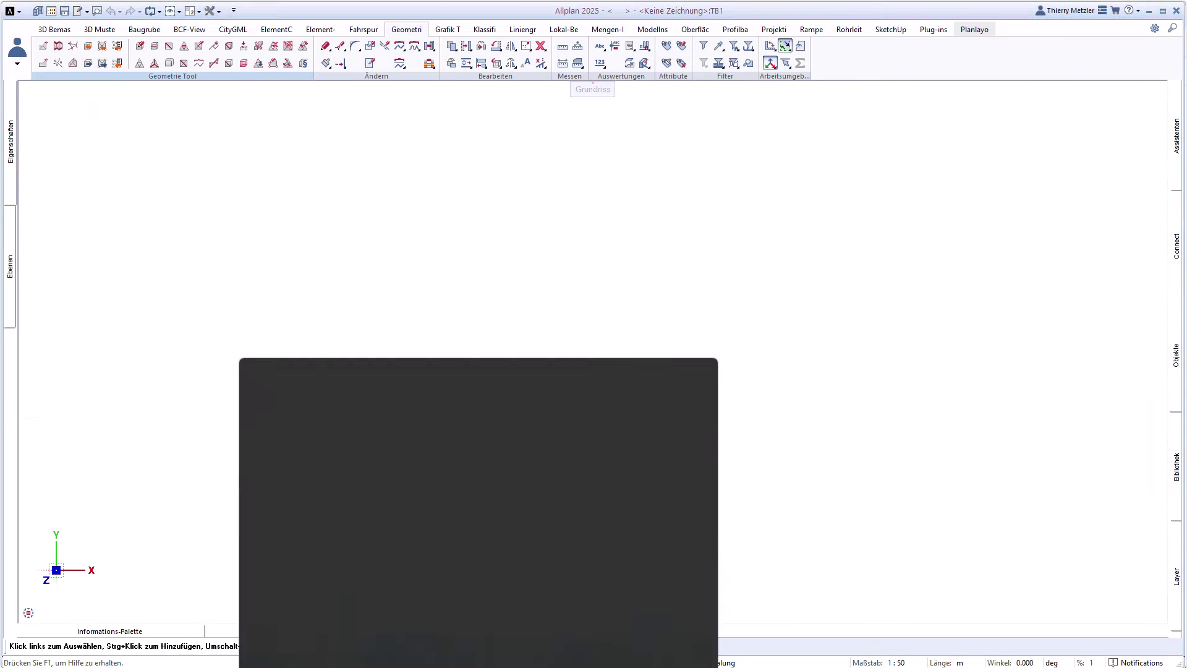
Step: Start CDS Lizenzierung Add-Ons Parts and copy the registration ID listed for version 2025
{"action": "type", "text": "liz"}
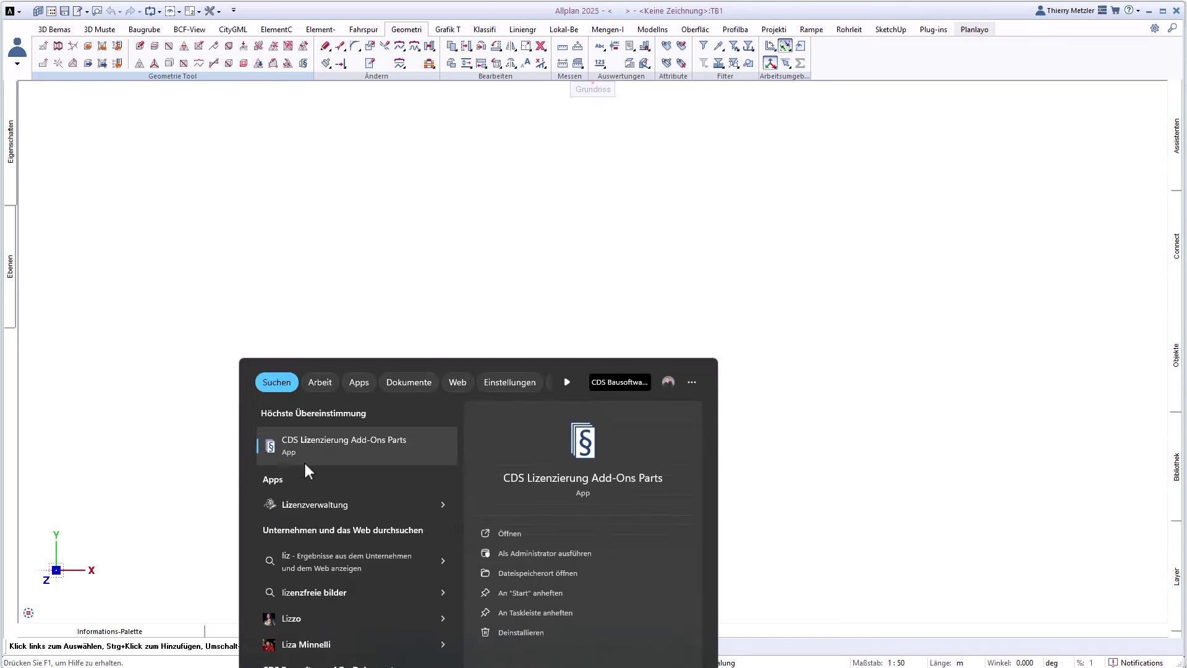
{"action": "left_click", "coordinate": [351, 440]}
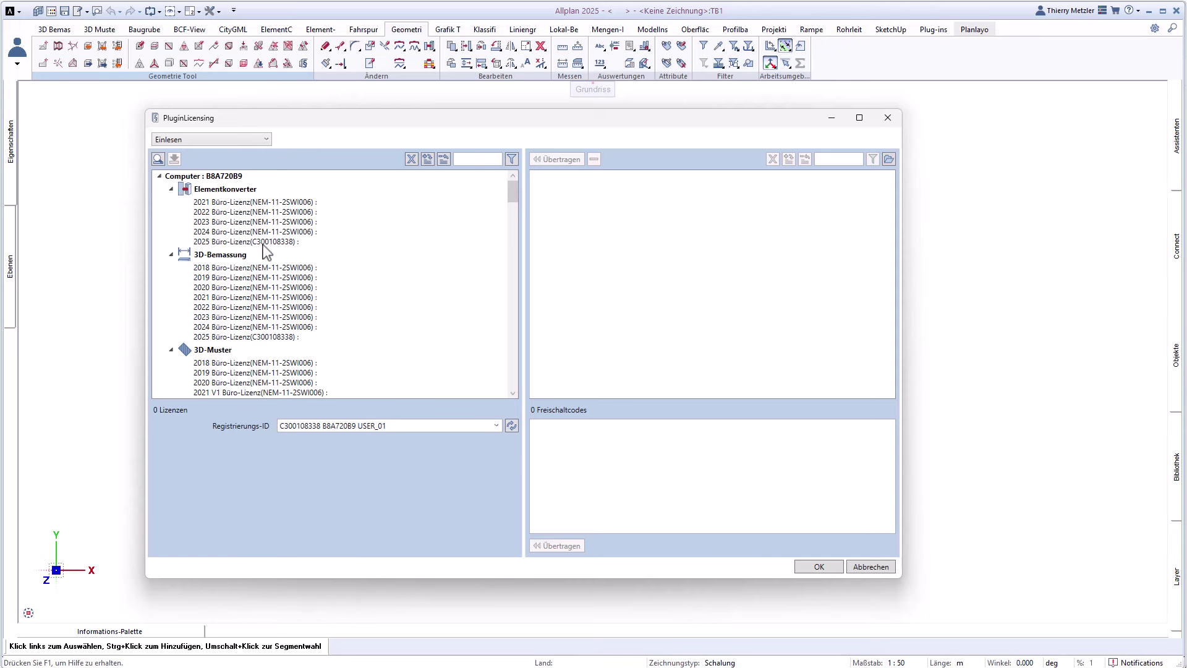
{"action": "left_click", "coordinate": [496, 425]}
{"action": "key", "text": "ctrl+c"}
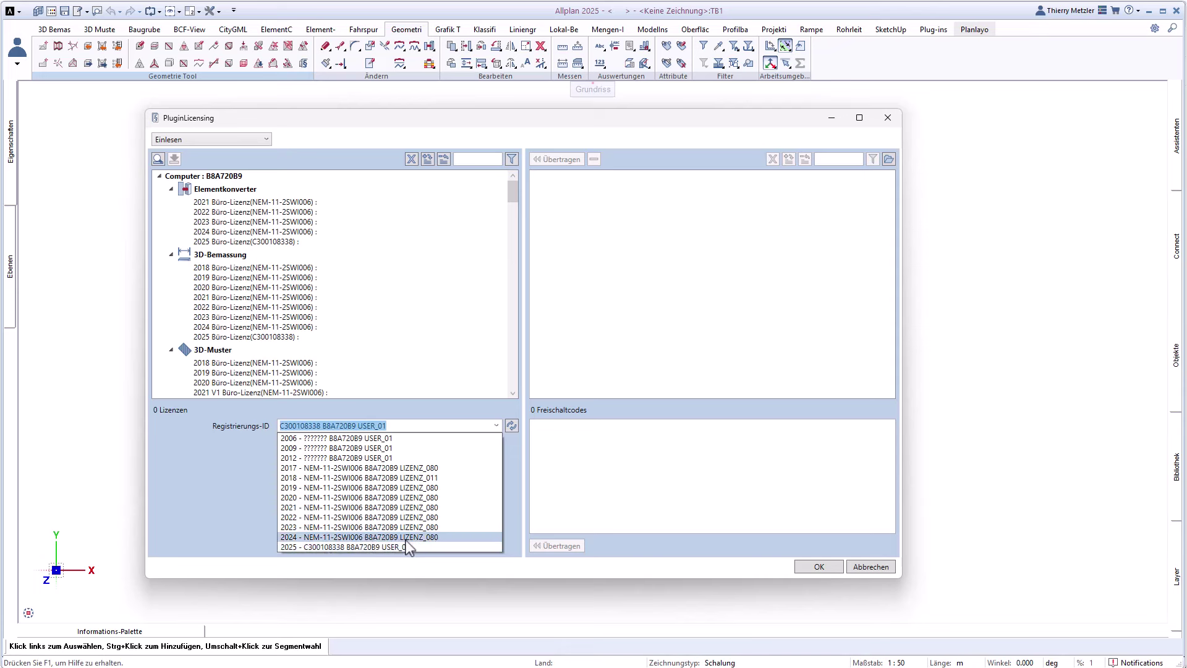
{"action": "left_click", "coordinate": [376, 545]}
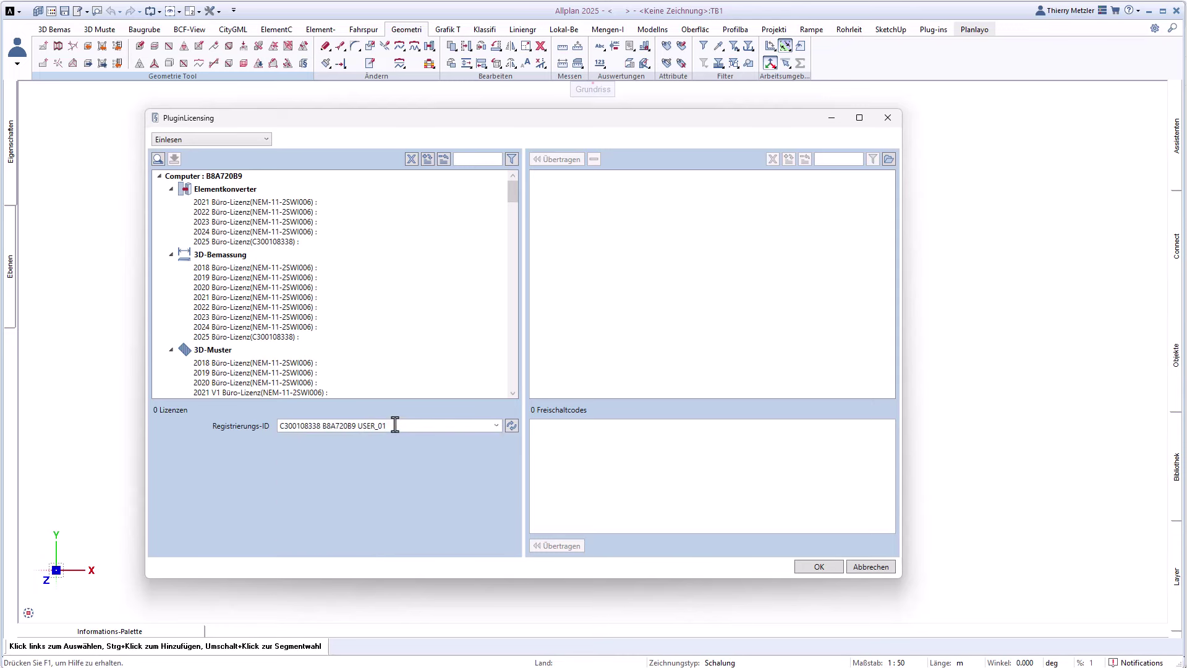
{"action": "left_click_drag", "start_coordinate": [395, 426], "coordinate": [304, 433]}
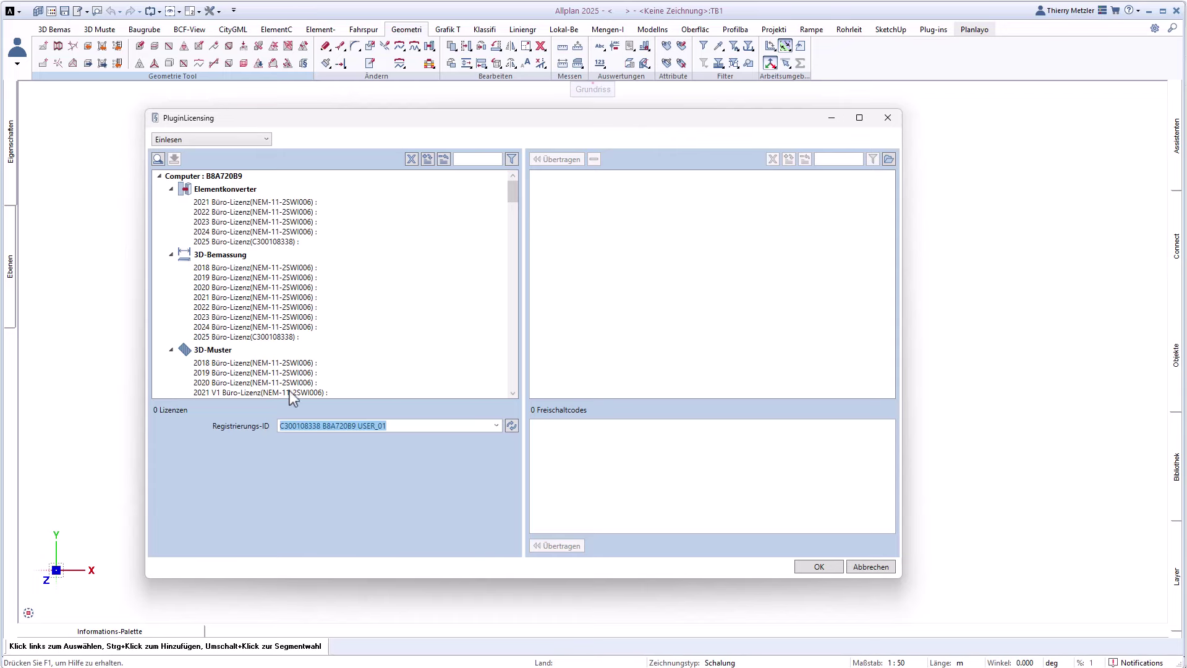
Step: Switch to the CDS website in the browser, add one Add-On Bundle Studio from the Allplan Add-Ons shop to the cart, and proceed to checkout
{"action": "key", "text": "alt+Tab"}
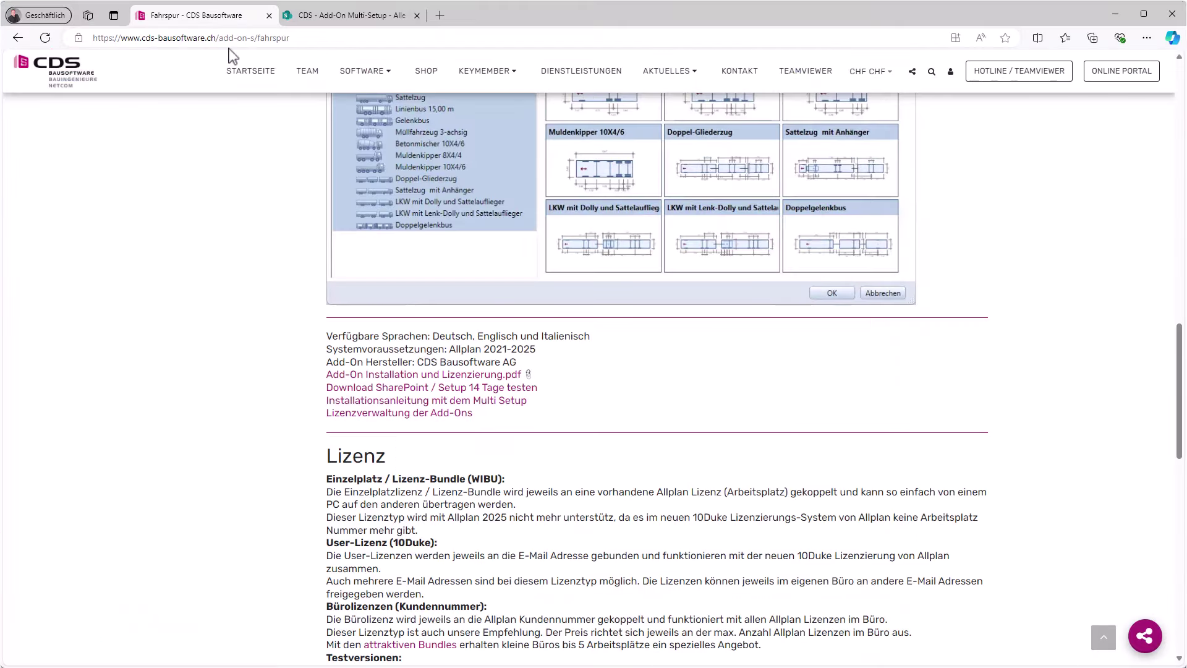
{"action": "left_click", "coordinate": [427, 75]}
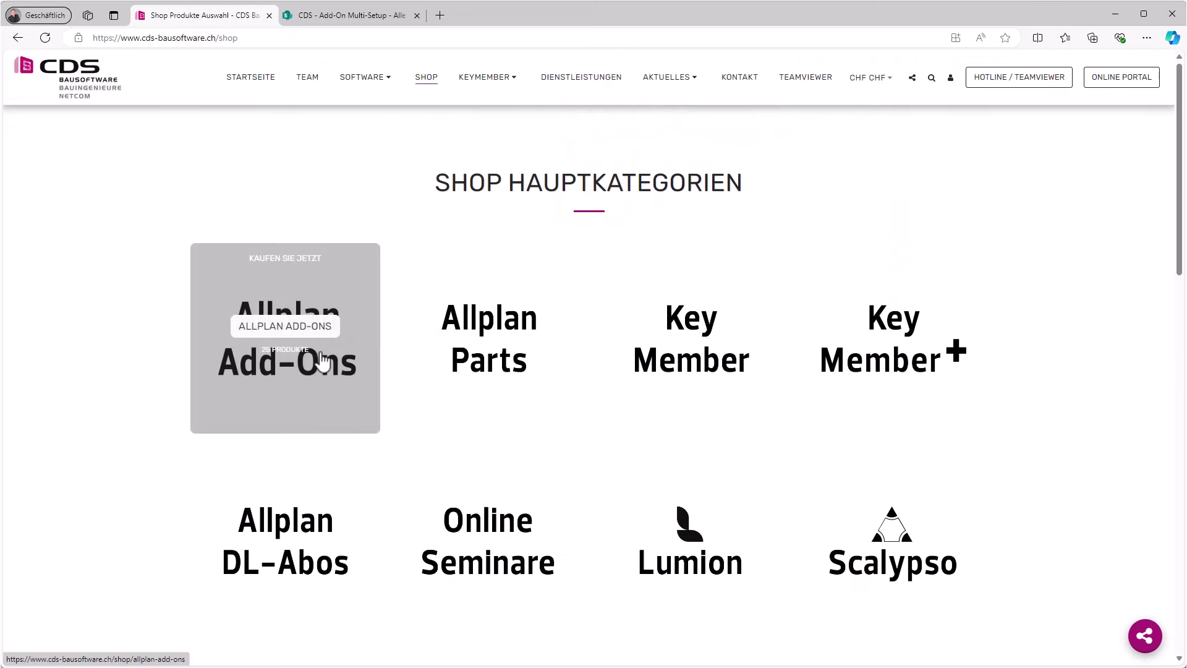
{"action": "left_click", "coordinate": [313, 371]}
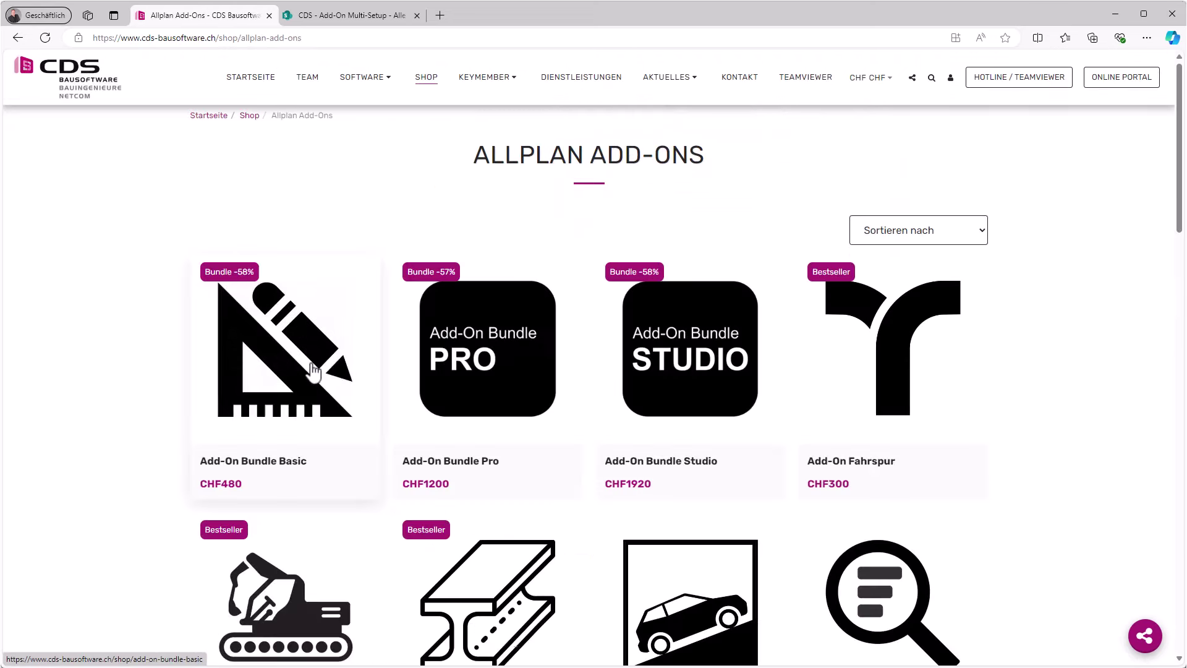
{"action": "left_click", "coordinate": [703, 379]}
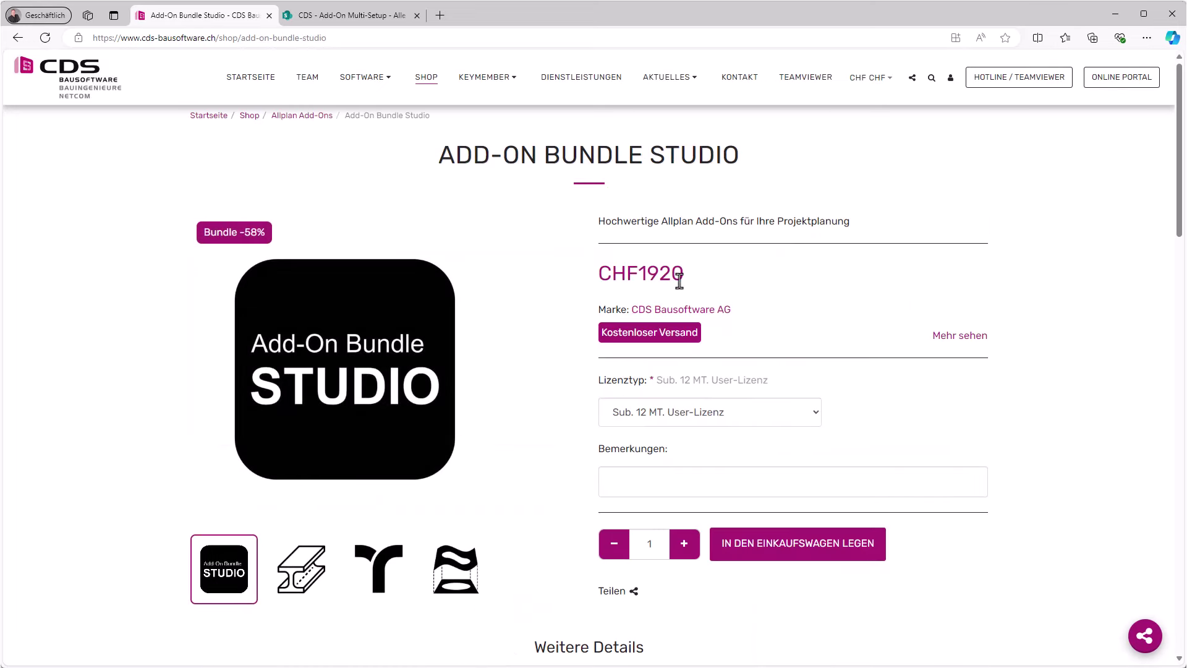
{"action": "left_click", "coordinate": [749, 549]}
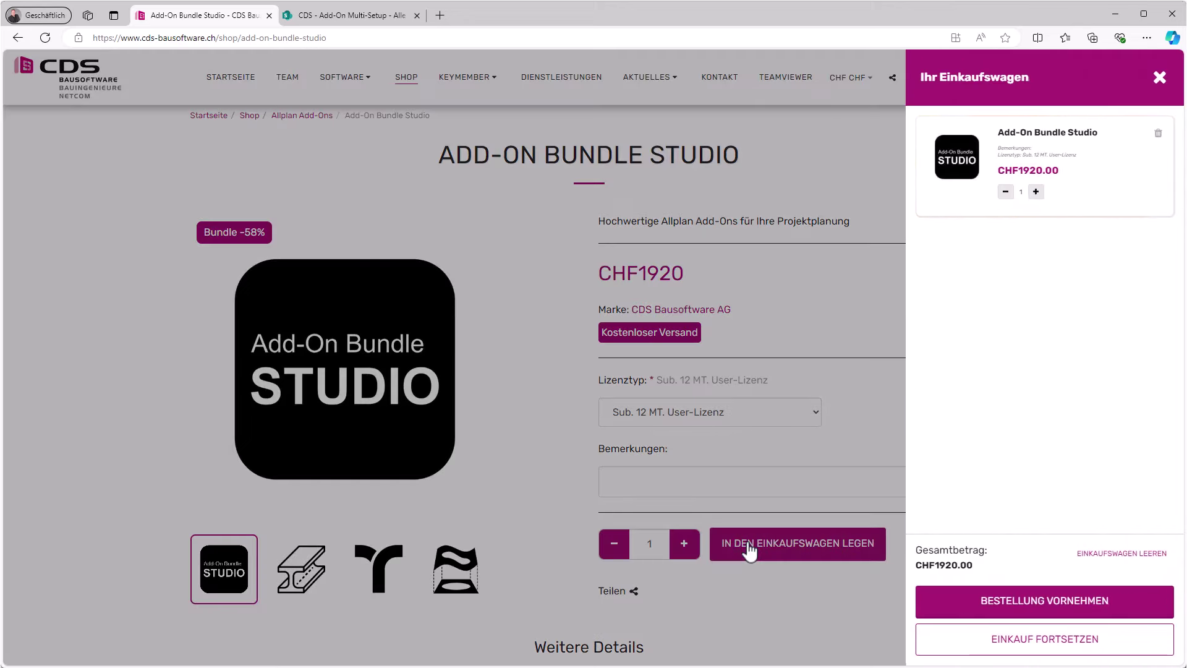
{"action": "left_click", "coordinate": [992, 600]}
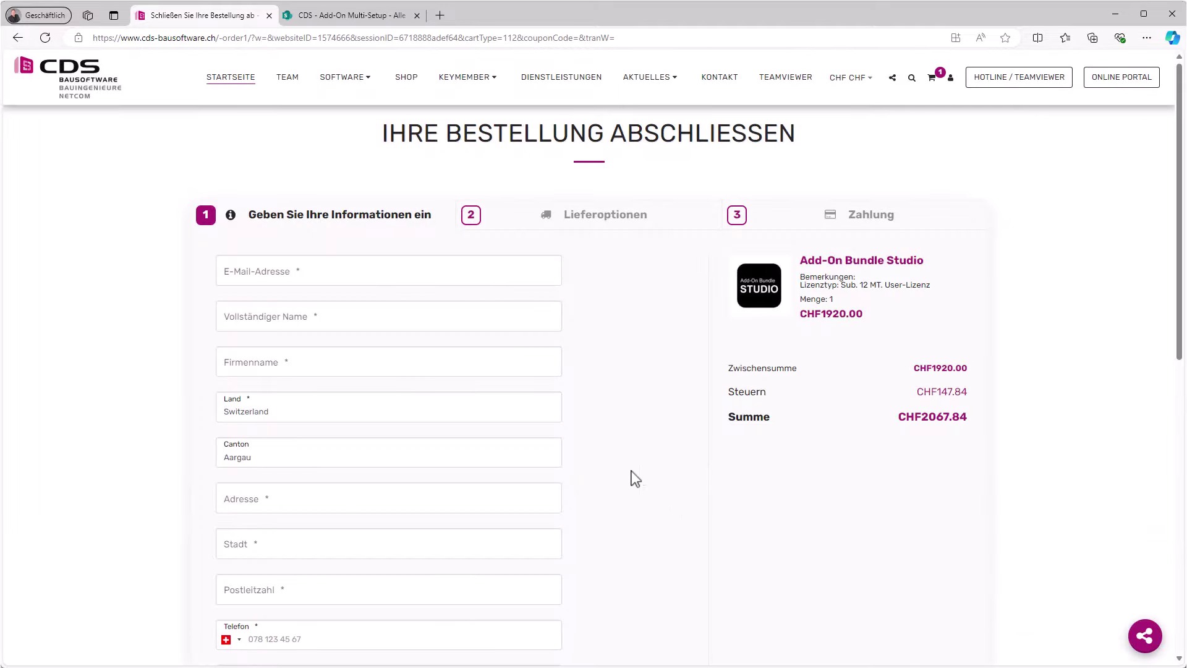
Step: Paste the copied registration ID into the order form, fill in the Allplan customer number from its first part, and review the remaining fields
{"action": "scroll", "coordinate": [633, 463], "scroll_direction": "down", "scroll_amount": 1}
{"action": "scroll", "coordinate": [633, 470], "scroll_direction": "down", "scroll_amount": 2}
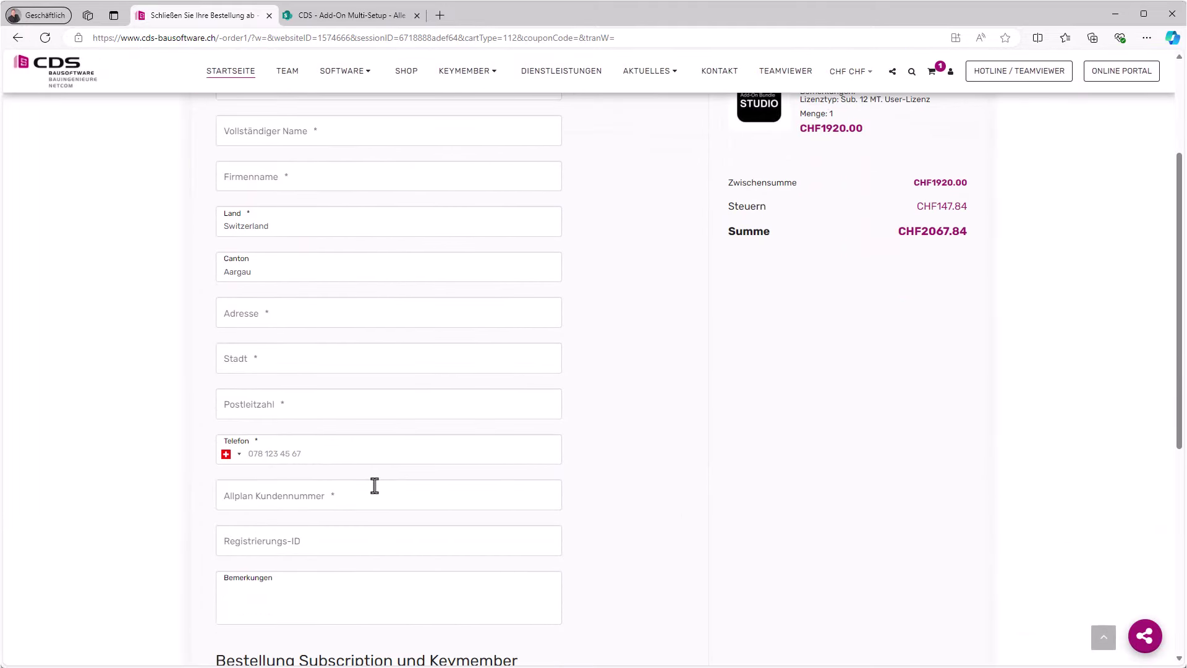
{"action": "key", "text": "ctrl+v"}
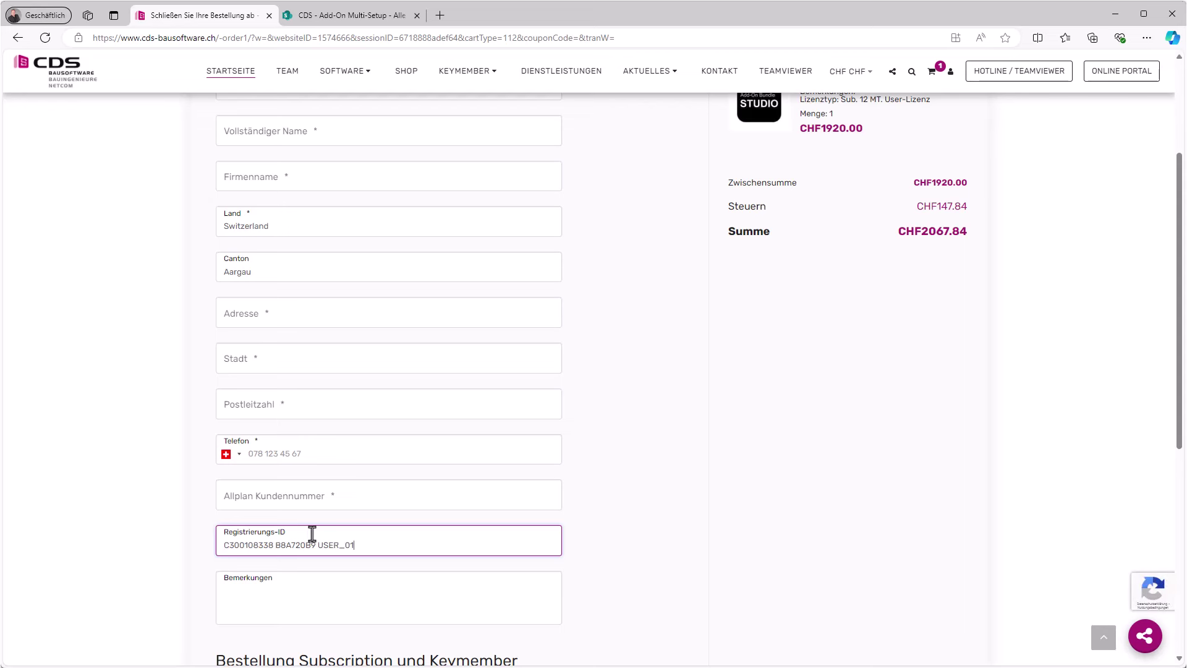
{"action": "double_click", "coordinate": [269, 546]}
{"action": "key", "text": "ctrl+c"}
{"action": "left_click", "coordinate": [259, 500]}
{"action": "key", "text": "ctrl+v"}
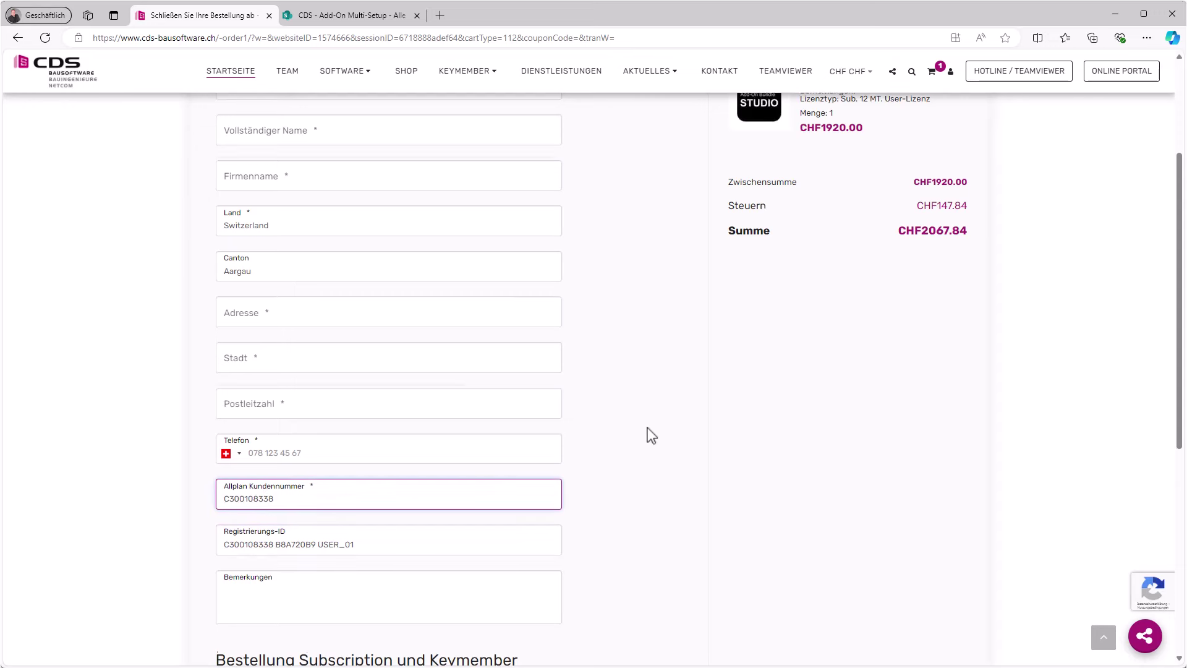
{"action": "scroll", "coordinate": [647, 432], "scroll_direction": "down", "scroll_amount": 2}
{"action": "scroll", "coordinate": [662, 426], "scroll_direction": "down", "scroll_amount": 2}
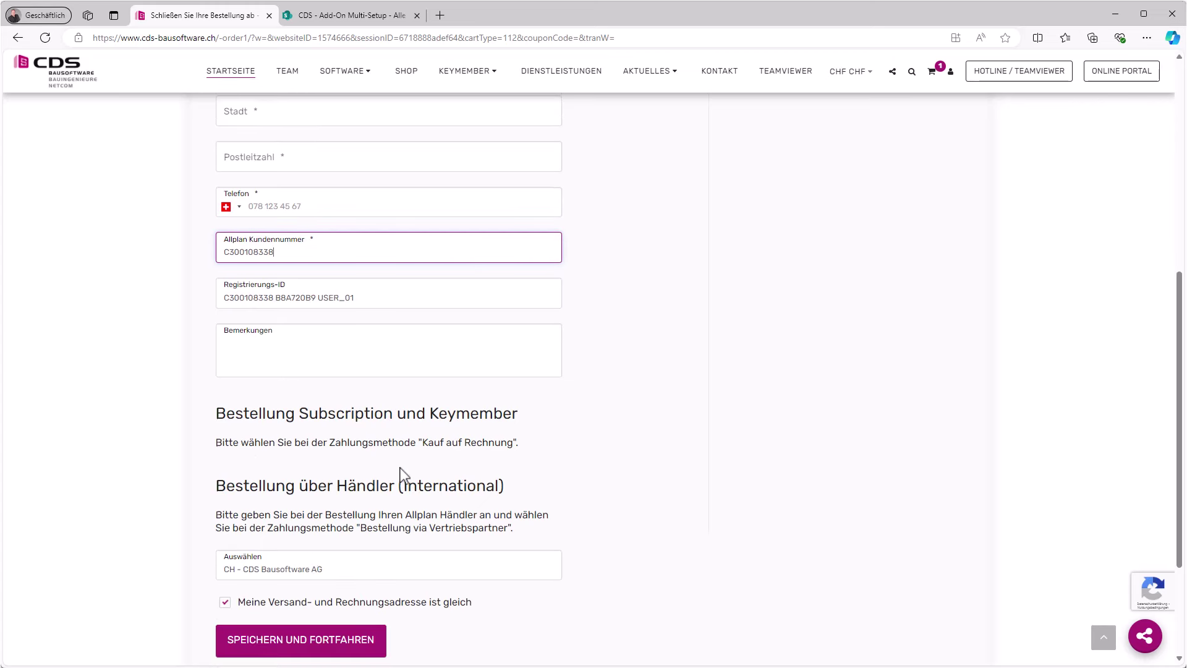
{"action": "scroll", "coordinate": [403, 475], "scroll_direction": "up", "scroll_amount": 5}
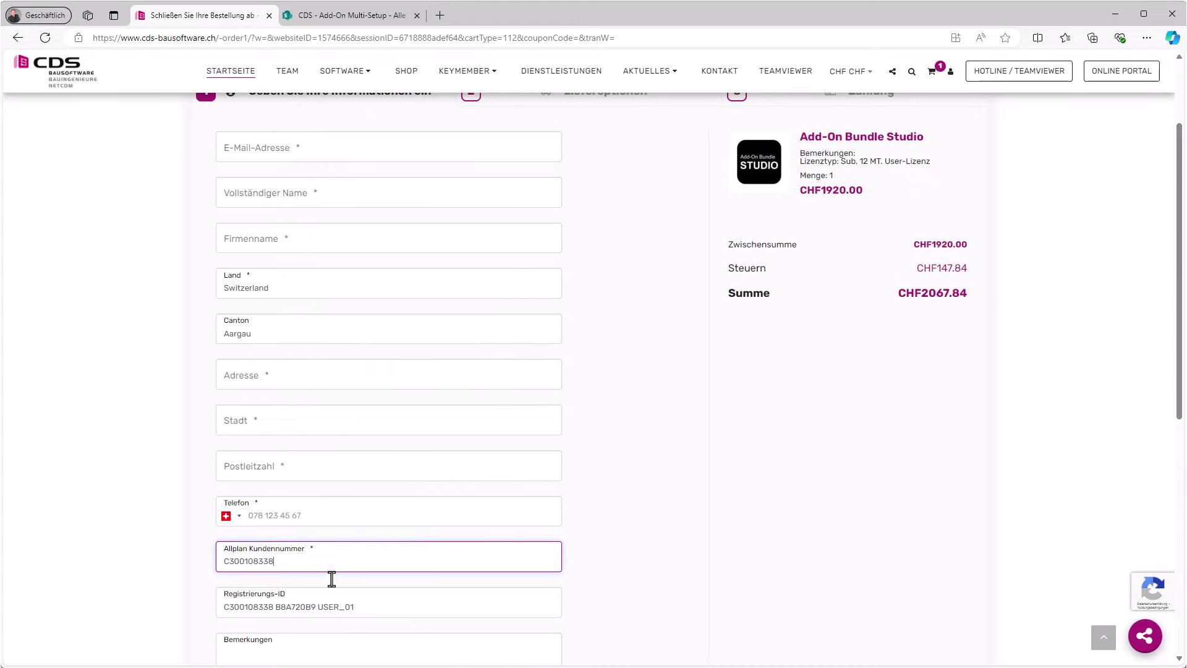
Step: Examine the Bundle page's comparison table of add-ons and parts included in Add-On Basic, Pro, Studio and Part Pro
{"action": "mouse_move", "coordinate": [359, 74]}
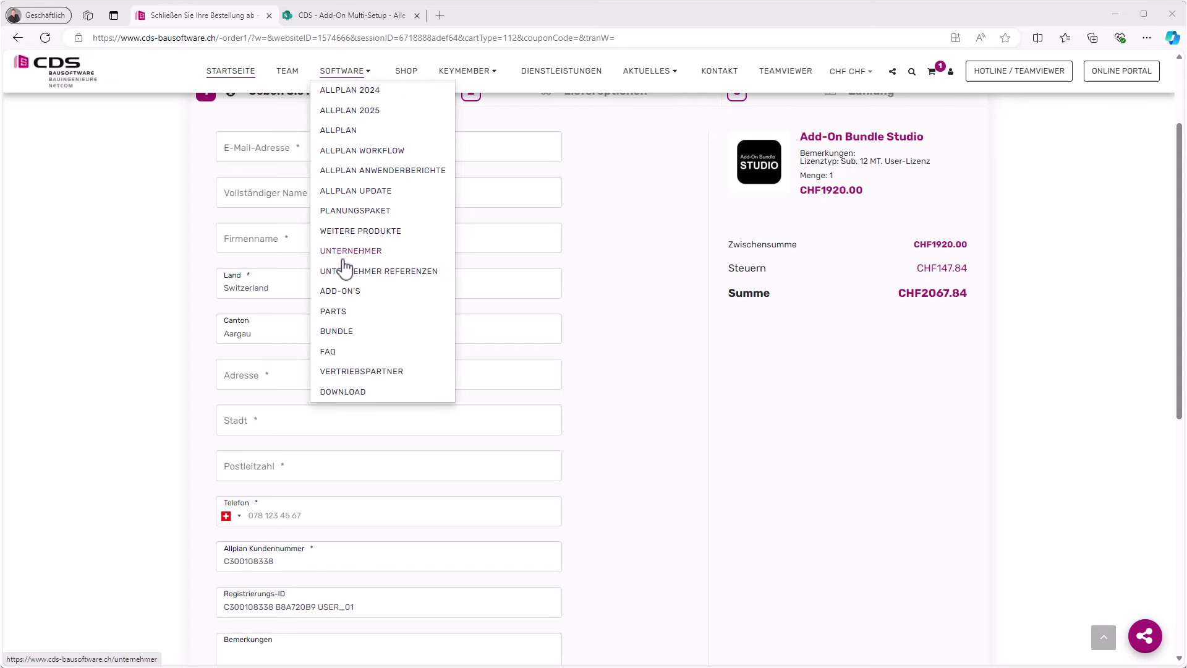
{"action": "left_click", "coordinate": [338, 333]}
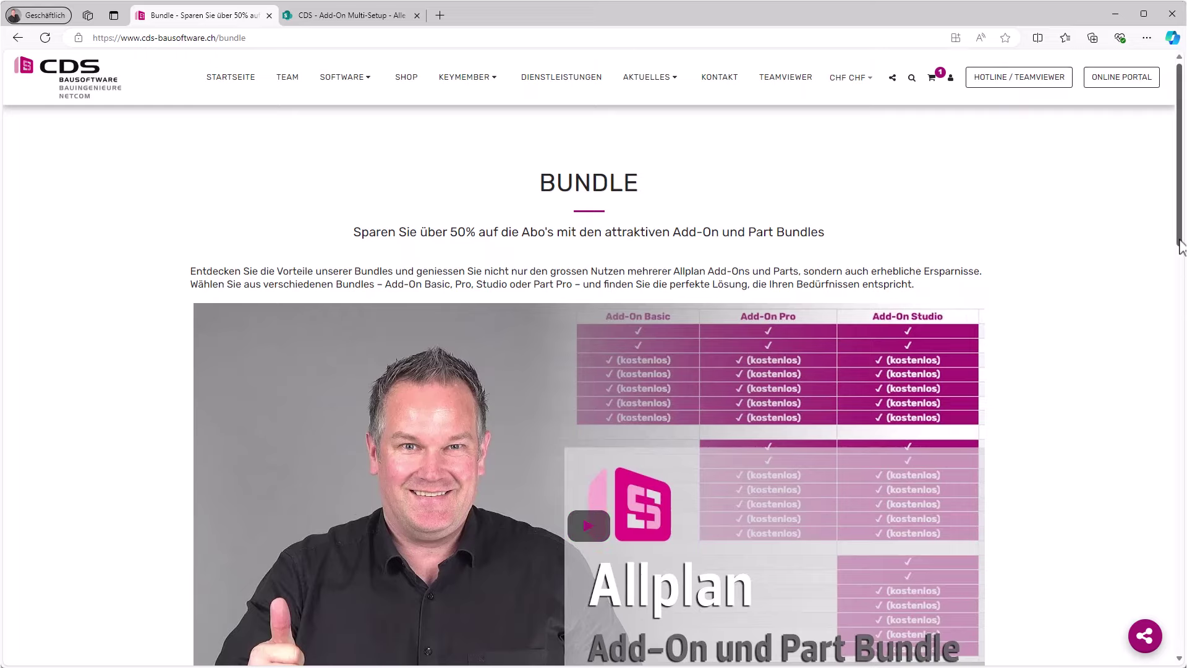
{"action": "scroll", "coordinate": [1176, 276], "scroll_direction": "down", "scroll_amount": 9}
{"action": "scroll", "coordinate": [1166, 404], "scroll_direction": "down", "scroll_amount": 2}
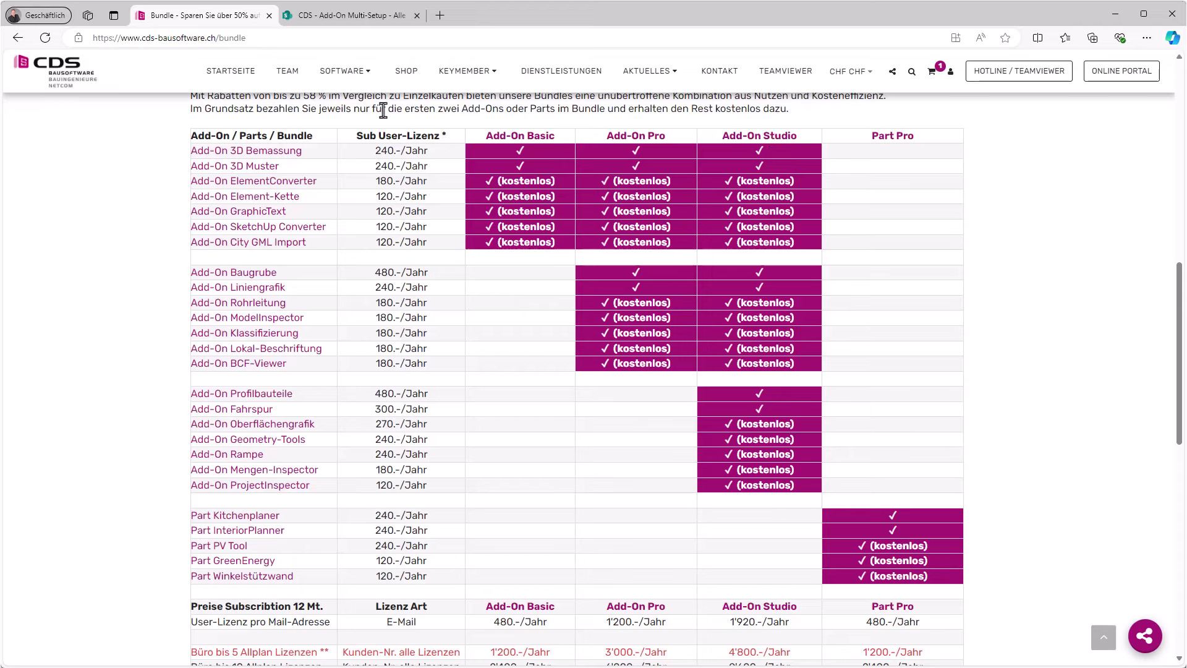
Step: Read the FAQ answer on whether the Add-Ons and Parts are released for Allplan 2025, and collapse it again
{"action": "mouse_move", "coordinate": [370, 80]}
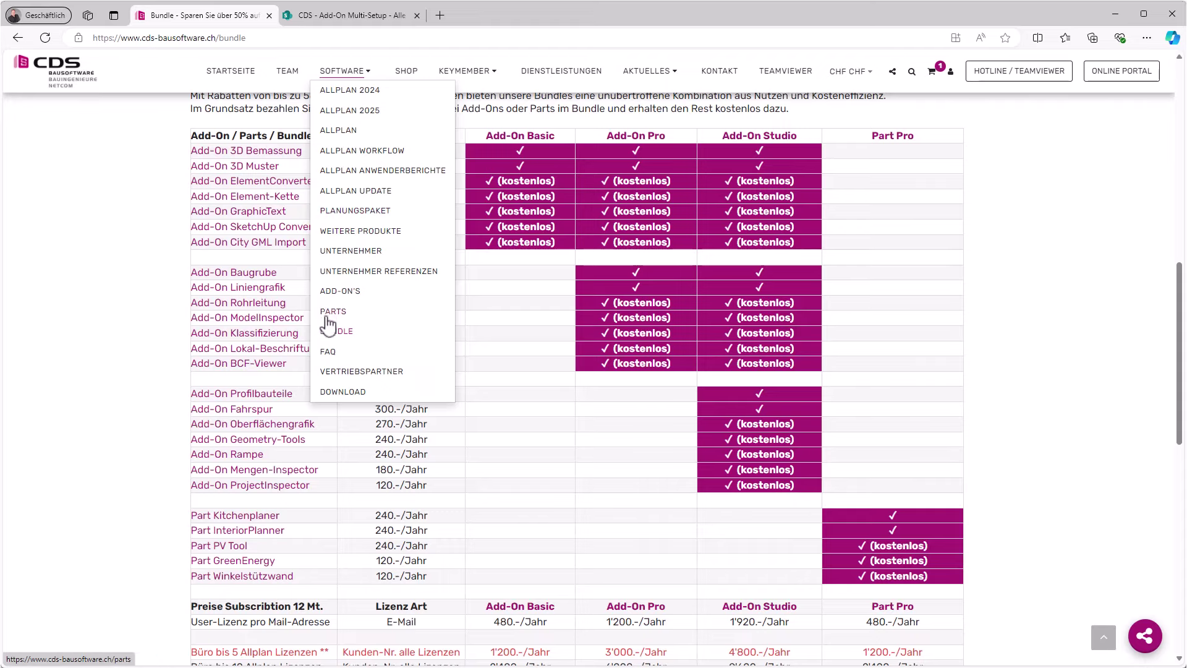
{"action": "left_click", "coordinate": [329, 351]}
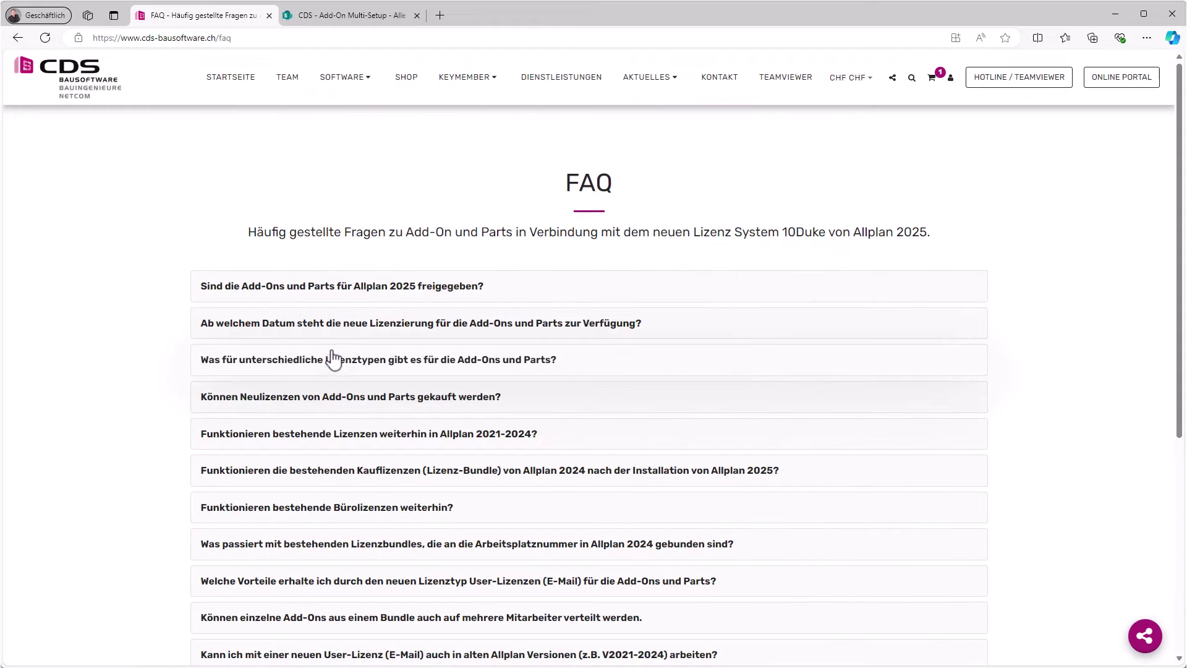
{"action": "left_click", "coordinate": [468, 296]}
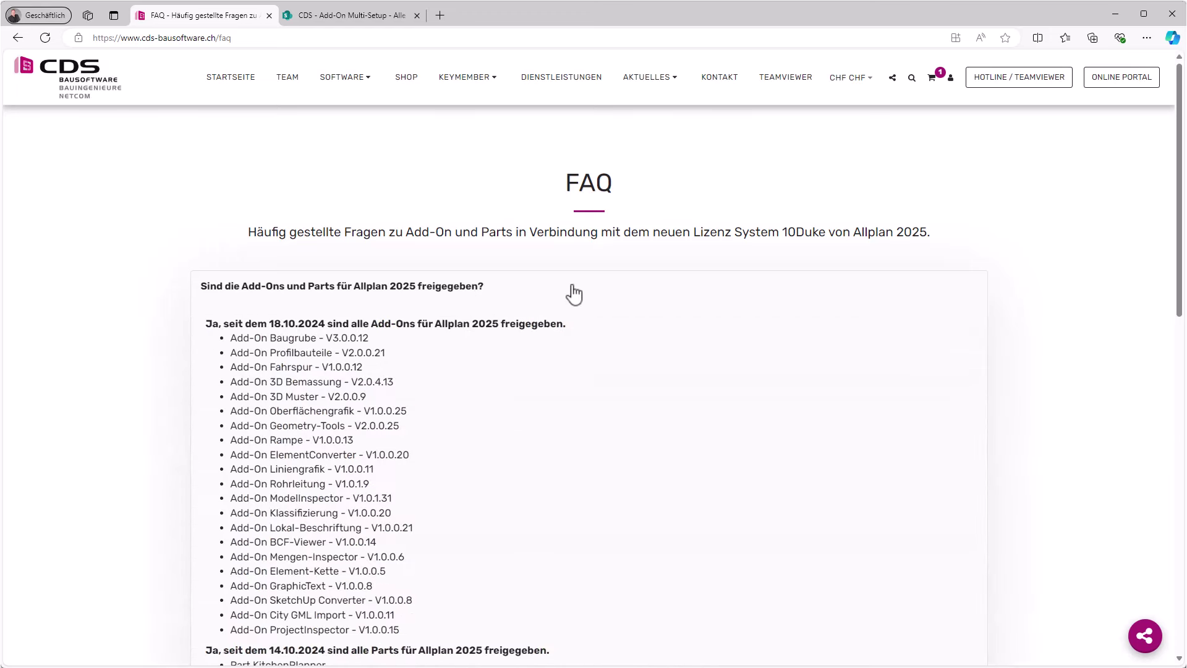
{"action": "scroll", "coordinate": [535, 277], "scroll_direction": "down", "scroll_amount": 1}
{"action": "scroll", "coordinate": [426, 260], "scroll_direction": "down", "scroll_amount": 1}
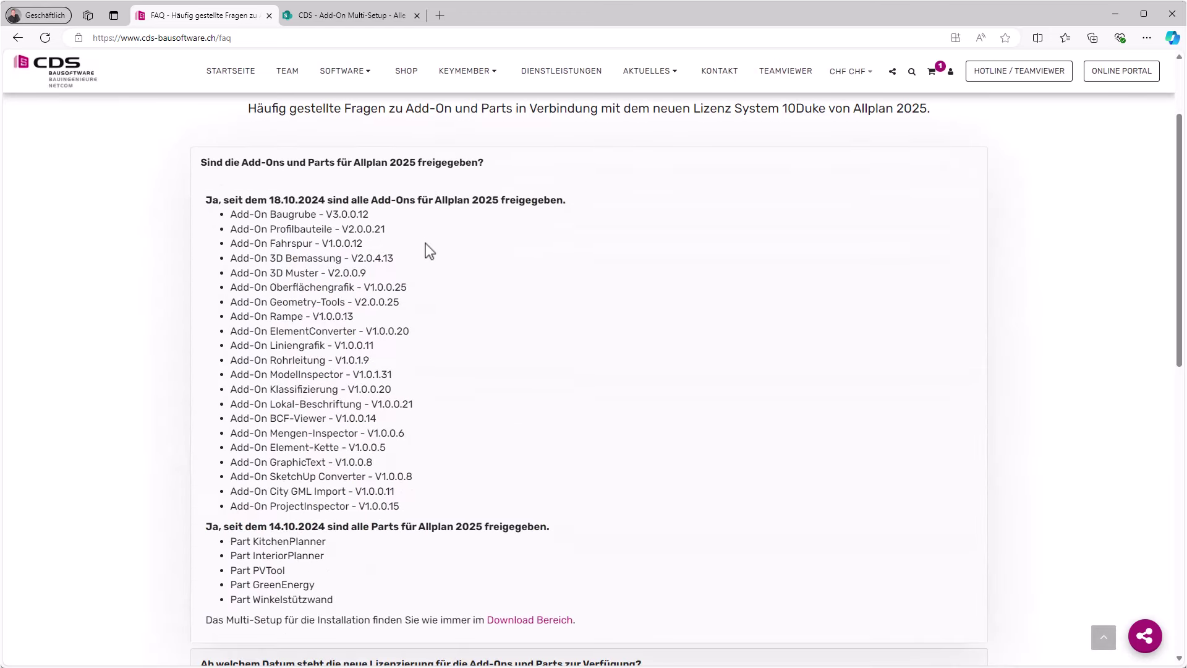
{"action": "scroll", "coordinate": [430, 299], "scroll_direction": "up", "scroll_amount": 1}
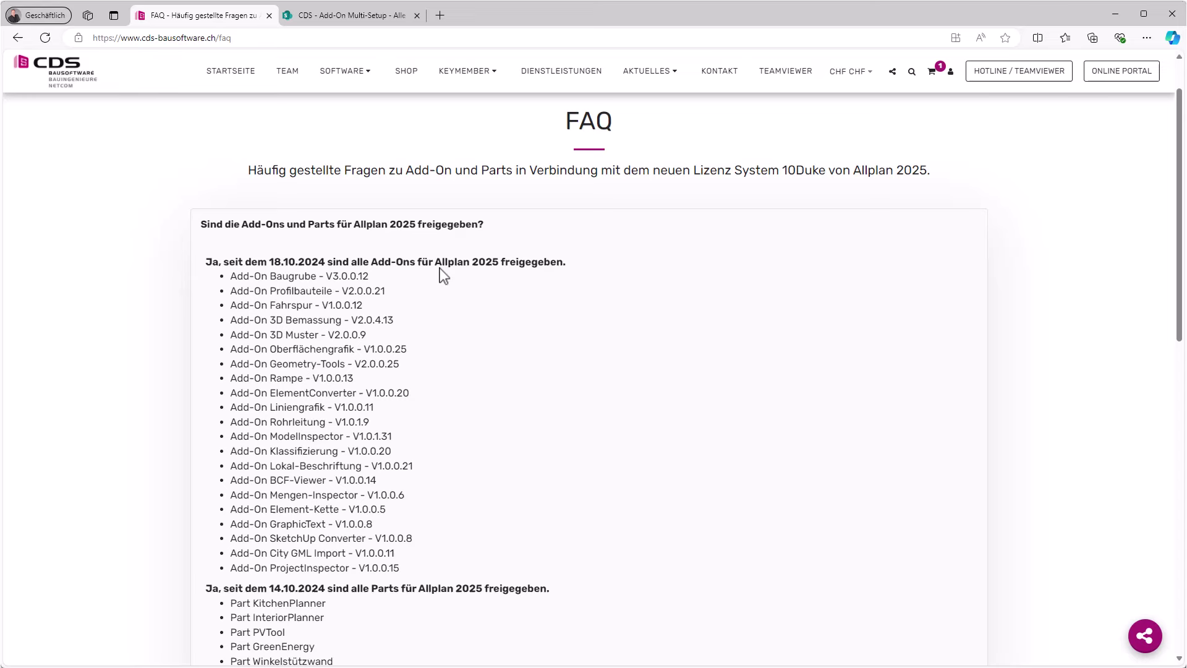
{"action": "left_click", "coordinate": [465, 230]}
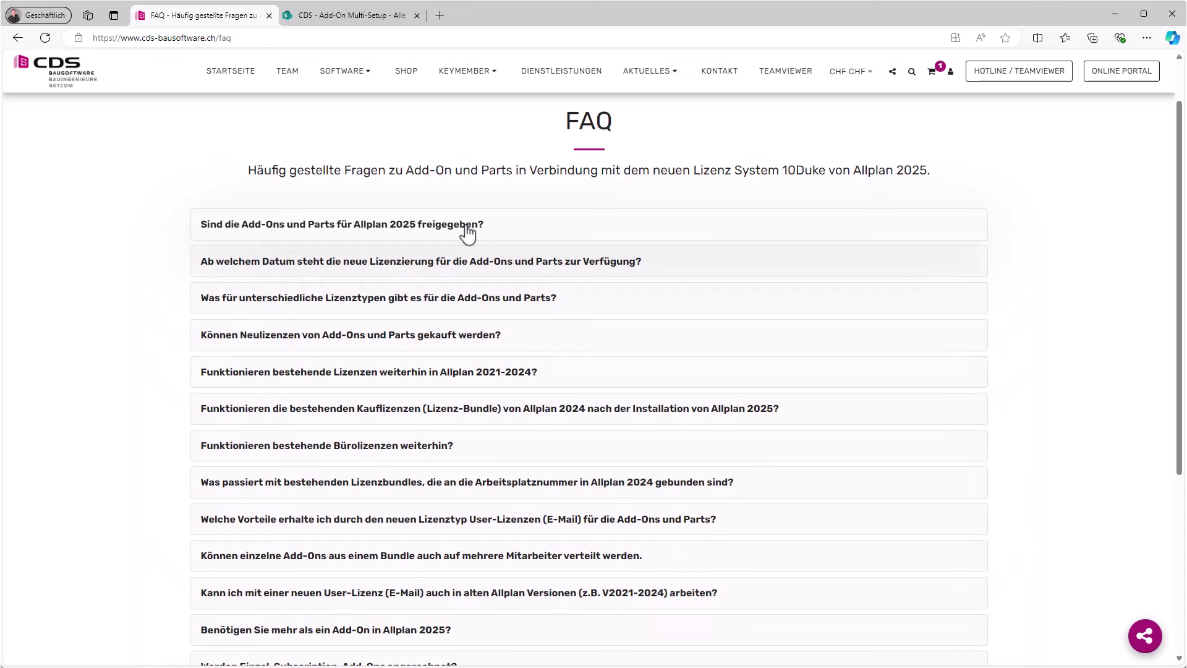
Step: Read the FAQ answer on the different licence types available for the Add-Ons and Parts
{"action": "left_click", "coordinate": [459, 303]}
{"action": "scroll", "coordinate": [514, 287], "scroll_direction": "down", "scroll_amount": 2}
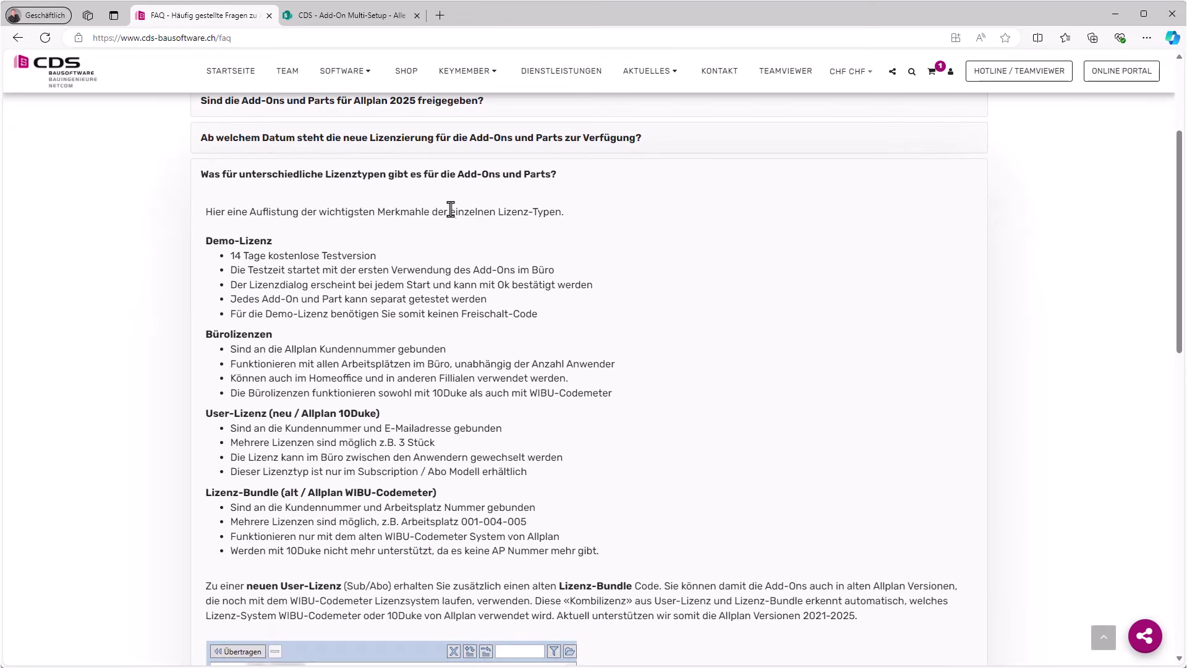
{"action": "scroll", "coordinate": [465, 291], "scroll_direction": "down", "scroll_amount": 1}
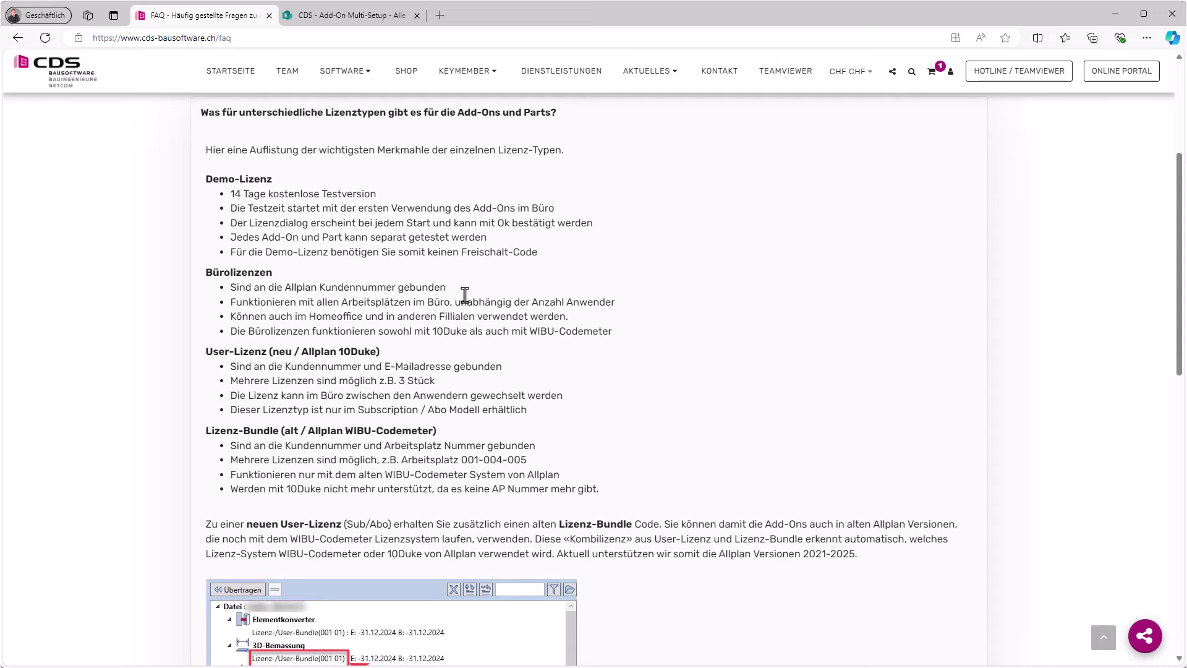
{"action": "scroll", "coordinate": [465, 295], "scroll_direction": "down", "scroll_amount": 1}
{"action": "scroll", "coordinate": [468, 301], "scroll_direction": "down", "scroll_amount": 1}
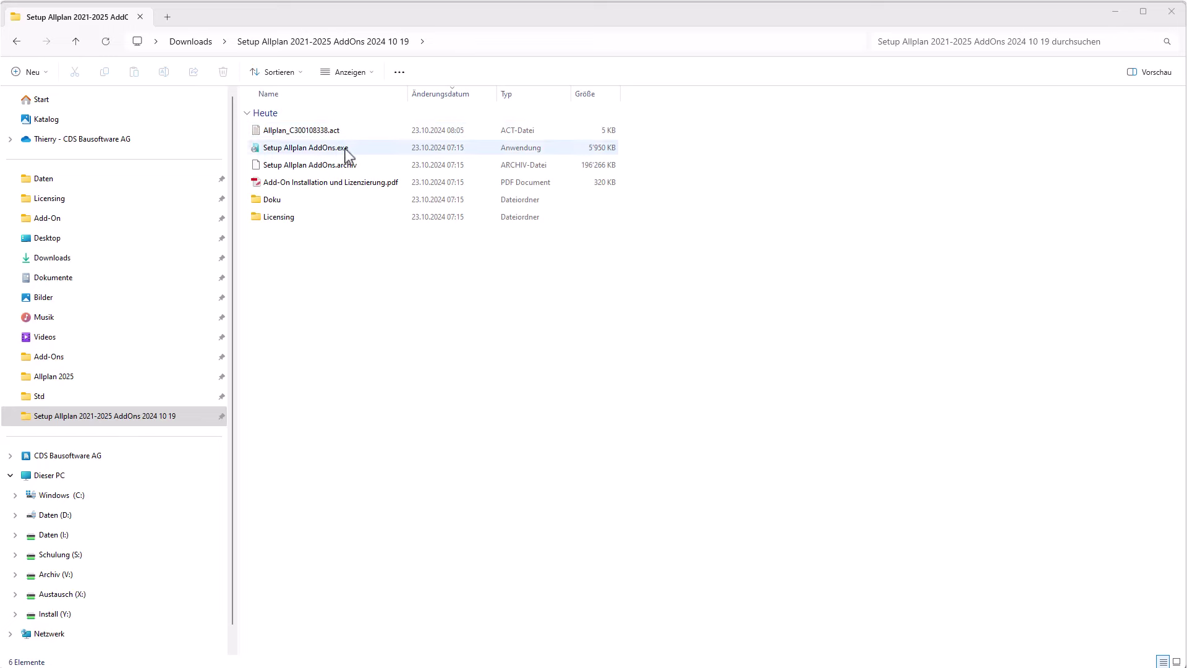
Step: Start PluginLicensingUser.exe from the Licensing folder and load the customer's Allplan .act activation file
{"action": "double_click", "coordinate": [287, 218]}
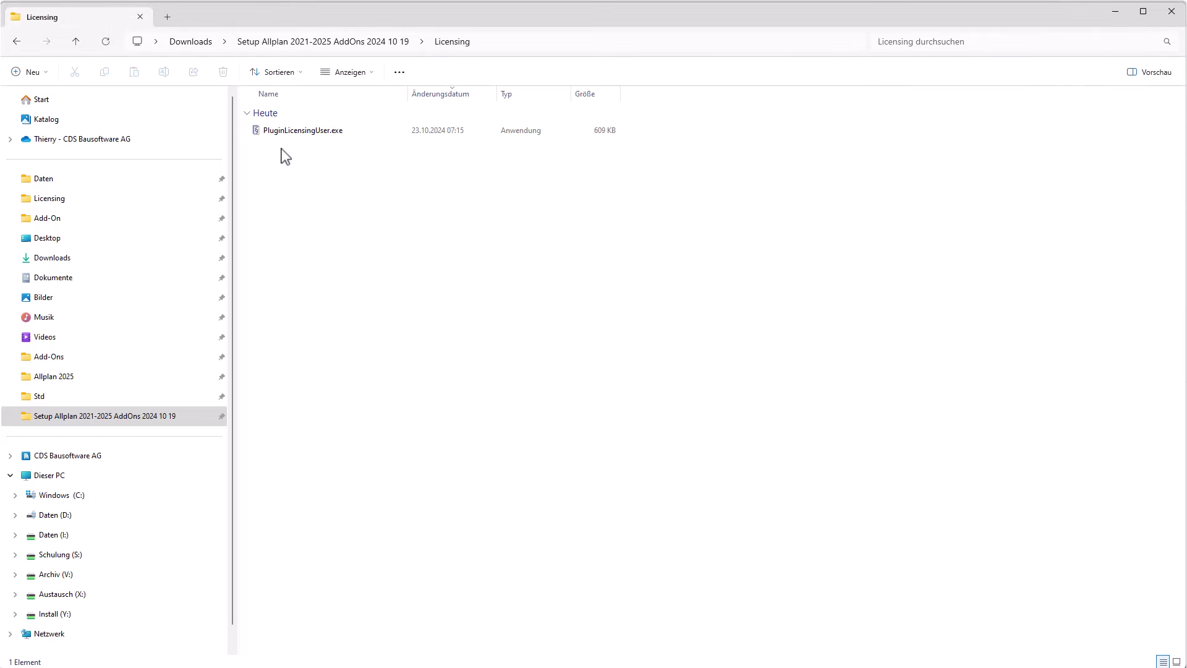
{"action": "double_click", "coordinate": [298, 134]}
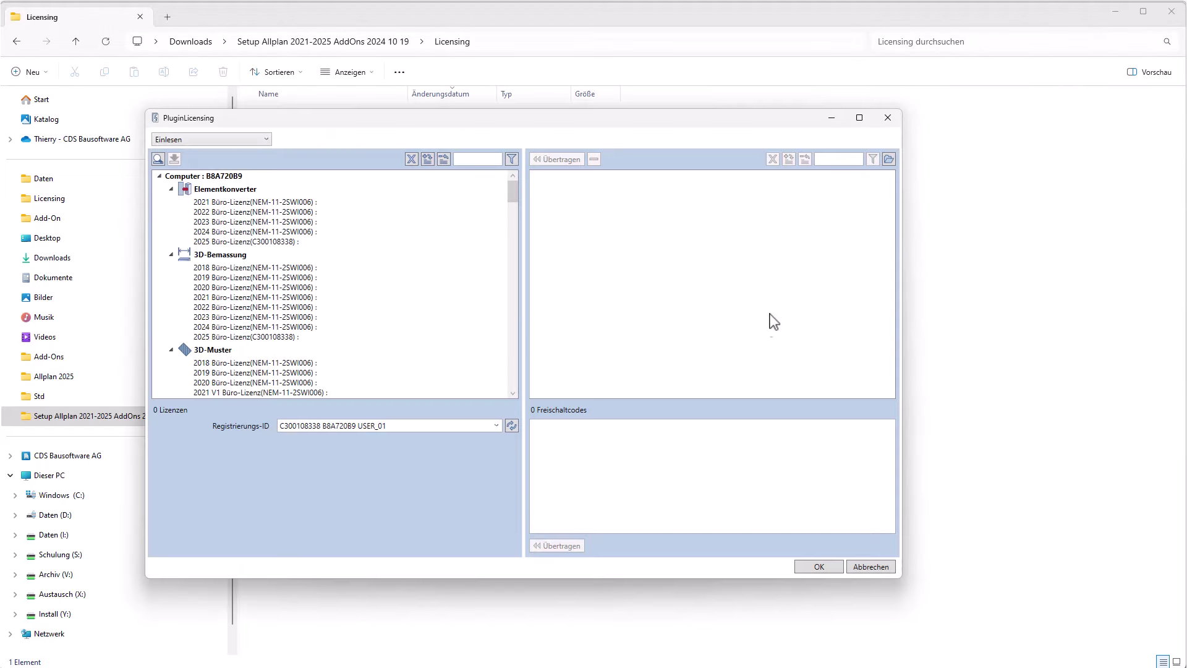
{"action": "left_click", "coordinate": [889, 159]}
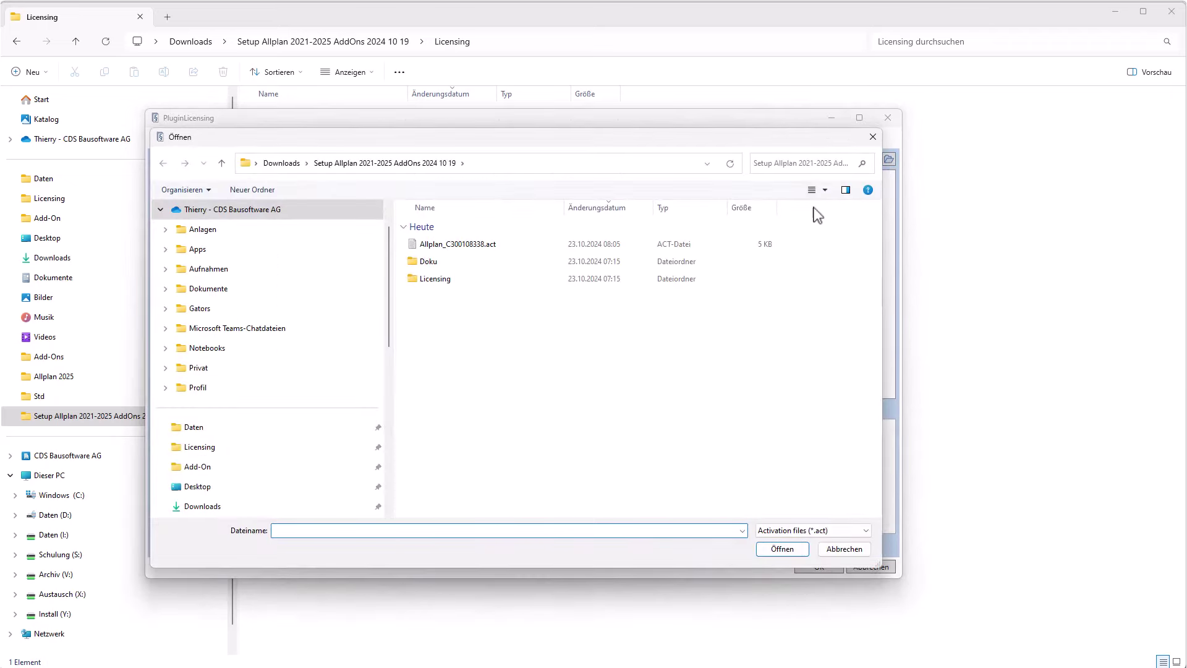
{"action": "double_click", "coordinate": [474, 246]}
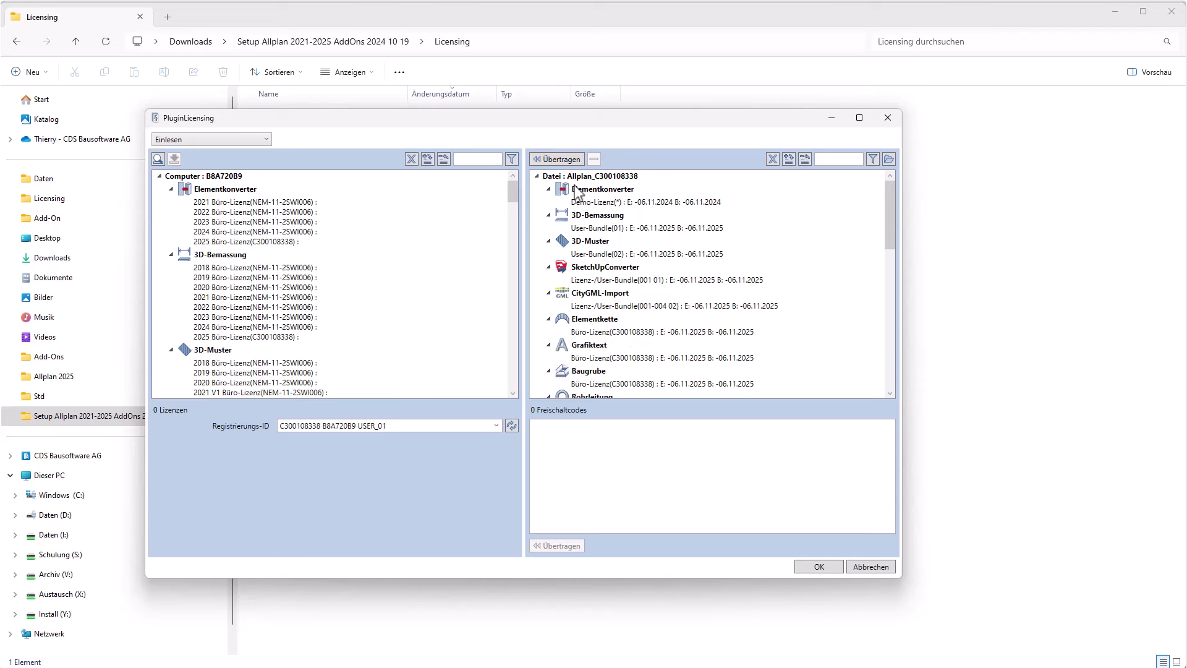
Step: Transfer the licences from the activation file to the computer, dismiss the notice about disallowed changes, and save the licences
{"action": "left_click", "coordinate": [562, 160]}
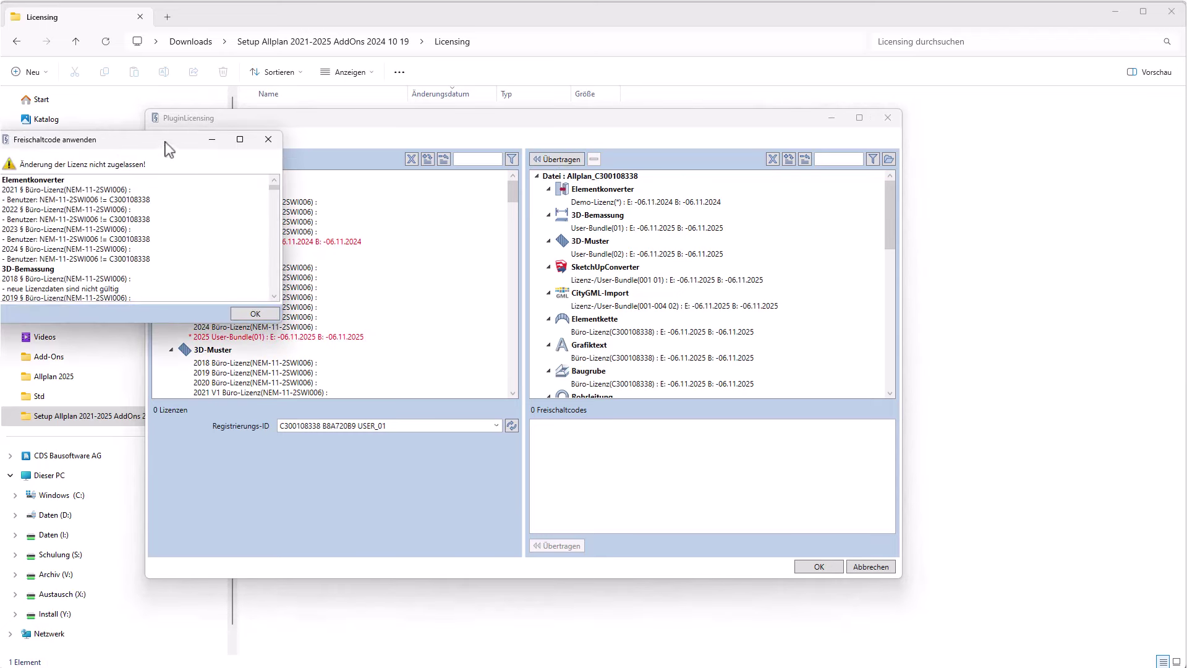
{"action": "left_click_drag", "start_coordinate": [165, 146], "coordinate": [180, 458]}
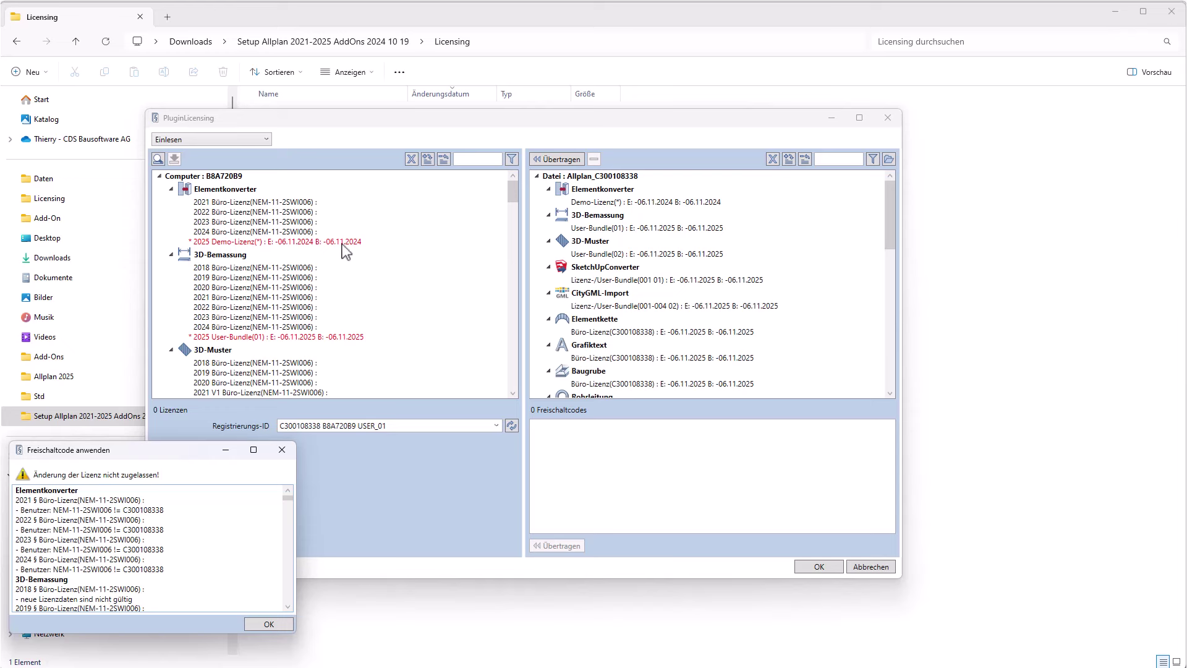
{"action": "left_click", "coordinate": [282, 449]}
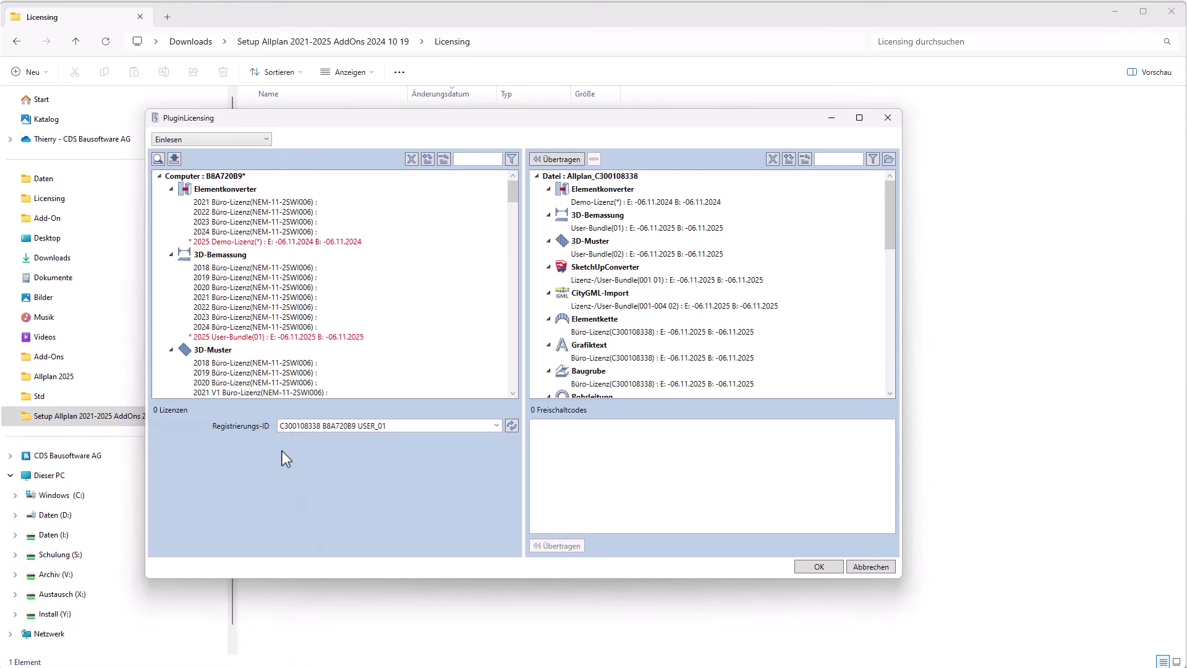
{"action": "left_click", "coordinate": [175, 160]}
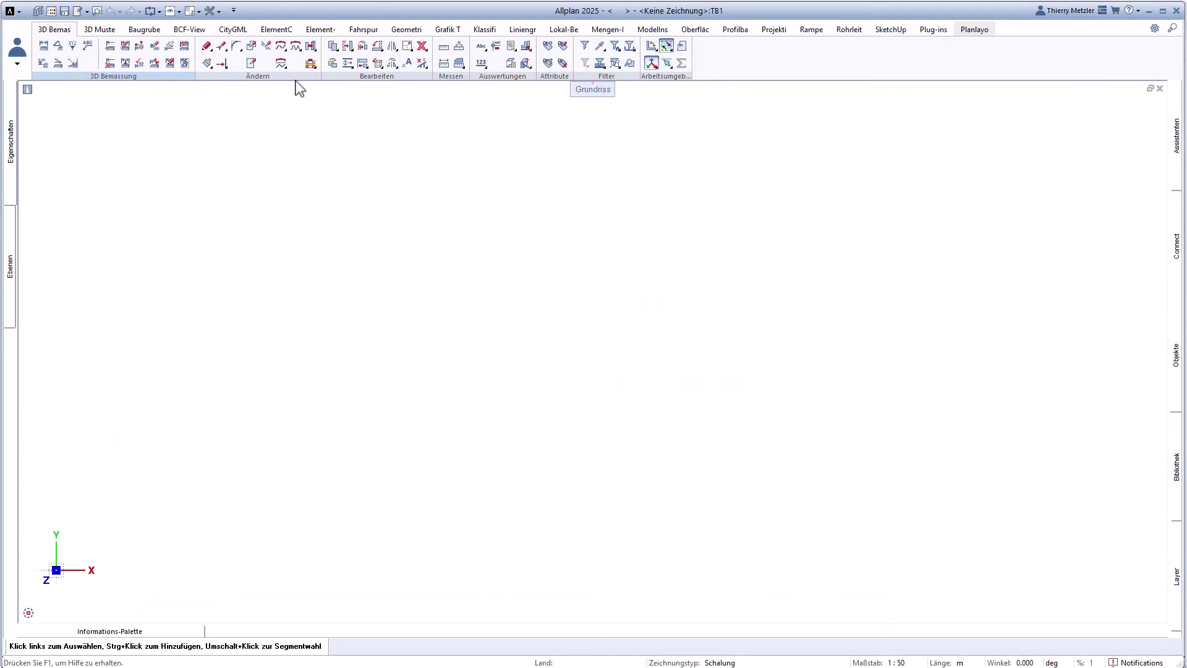
Step: In Allplan, start the first ElementConverter function to check its licence type and expiry dates, and accept the licence dialog
{"action": "left_click", "coordinate": [275, 34]}
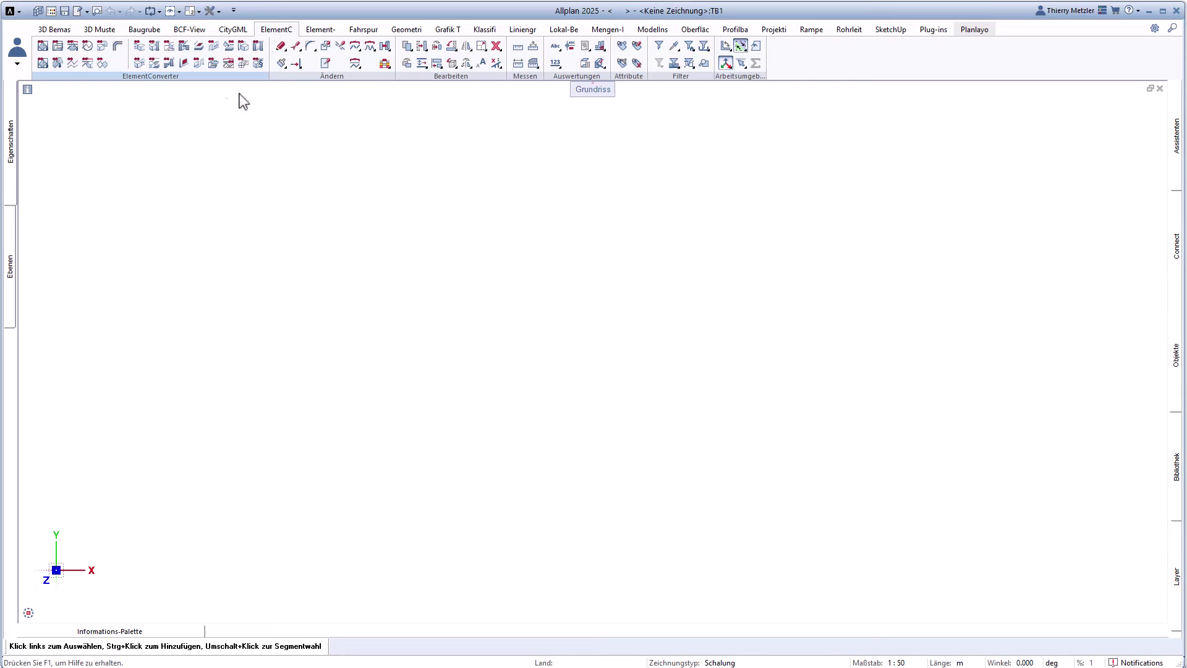
{"action": "left_click", "coordinate": [44, 46]}
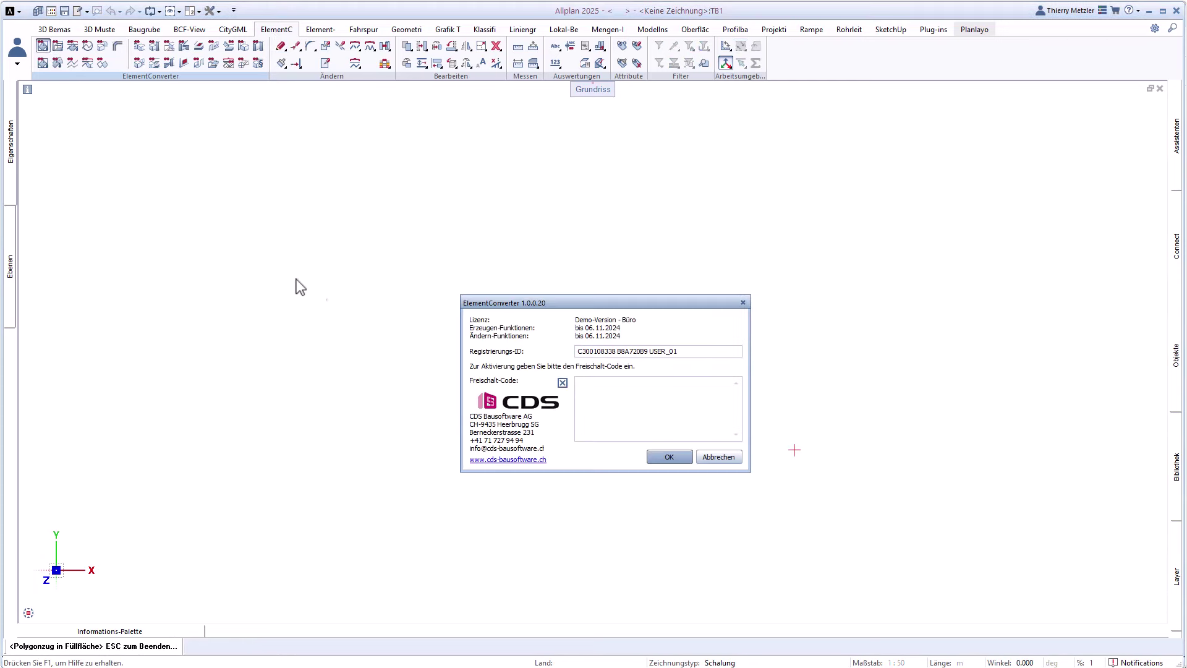
{"action": "left_click", "coordinate": [668, 461]}
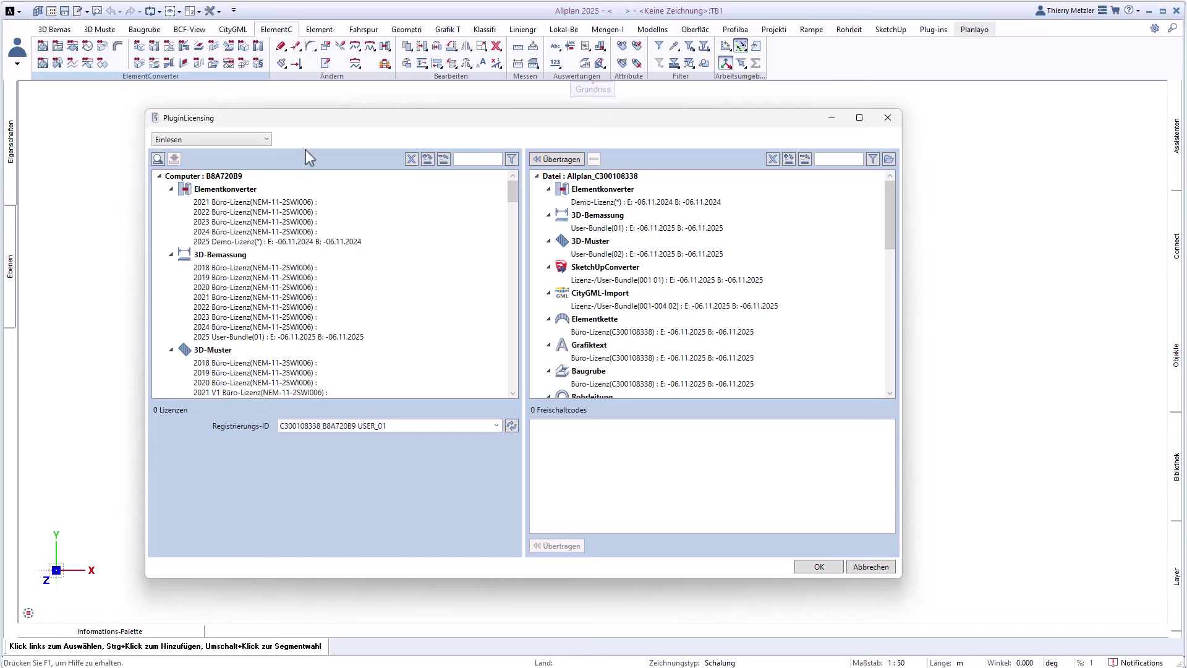
Step: Display the licence information of the 3D Bemassung add-on, close it, and start the add-on's first function
{"action": "left_click", "coordinate": [55, 29]}
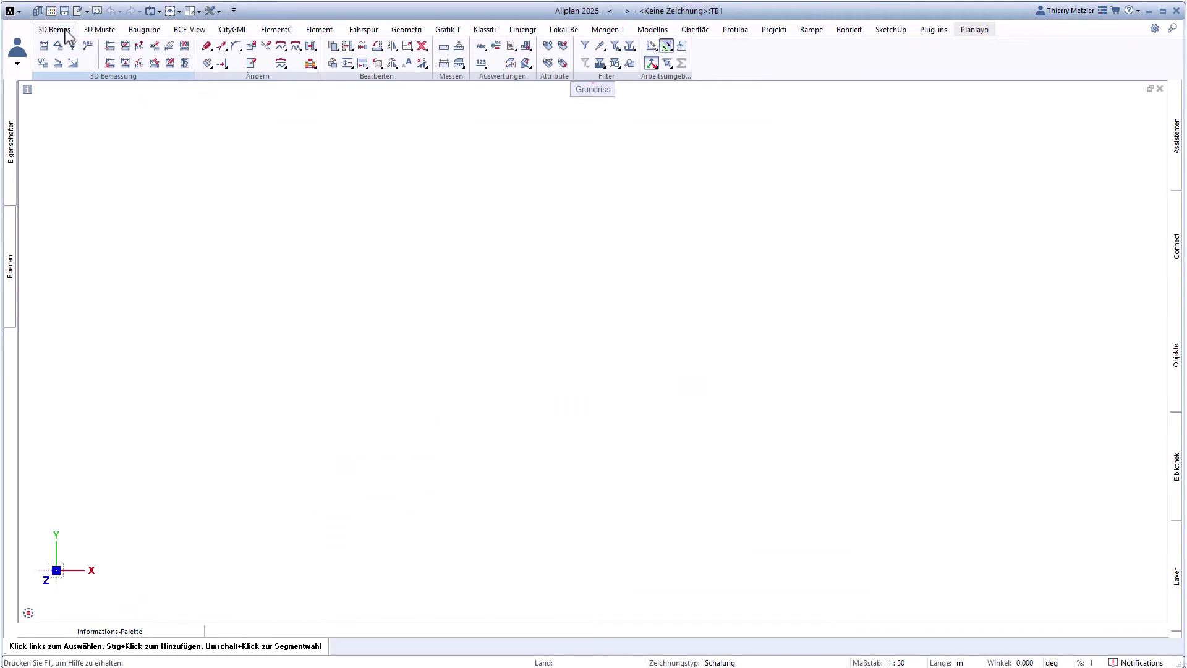
{"action": "left_click", "coordinate": [184, 63]}
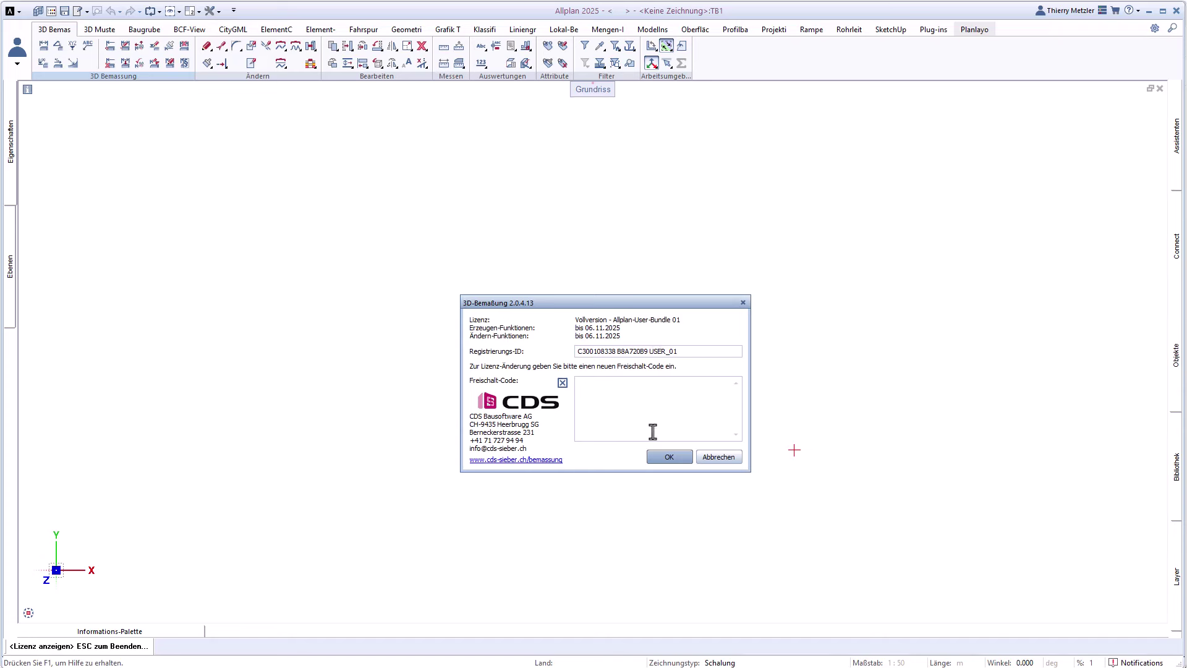
{"action": "left_click", "coordinate": [666, 456]}
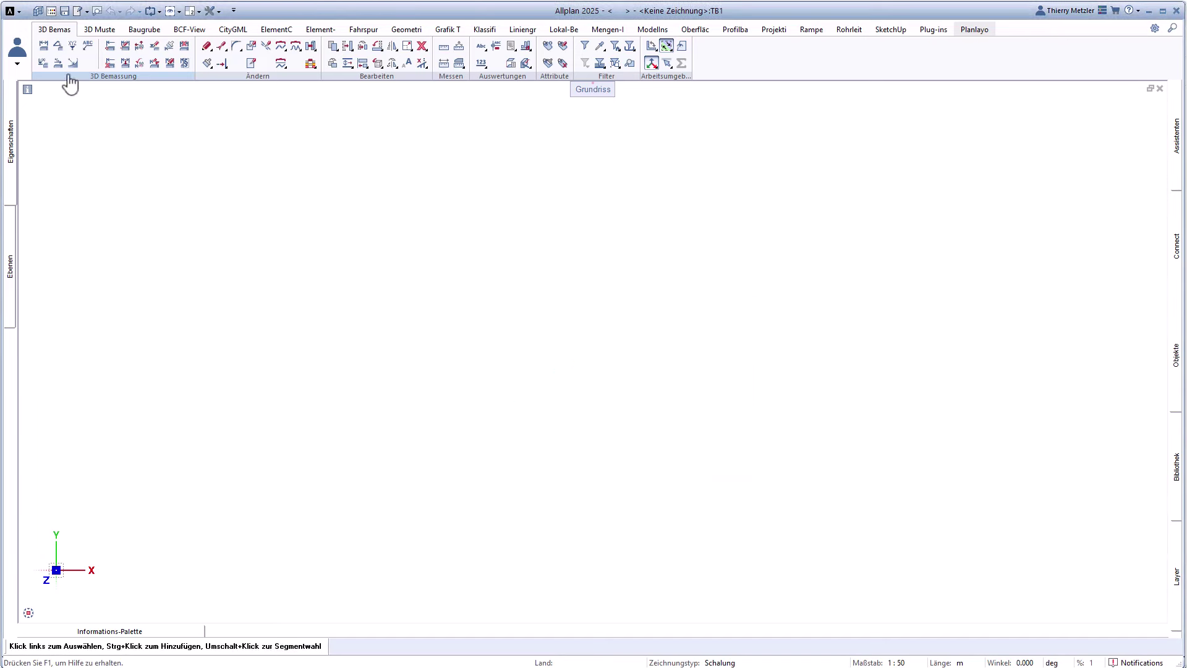
{"action": "left_click", "coordinate": [43, 45]}
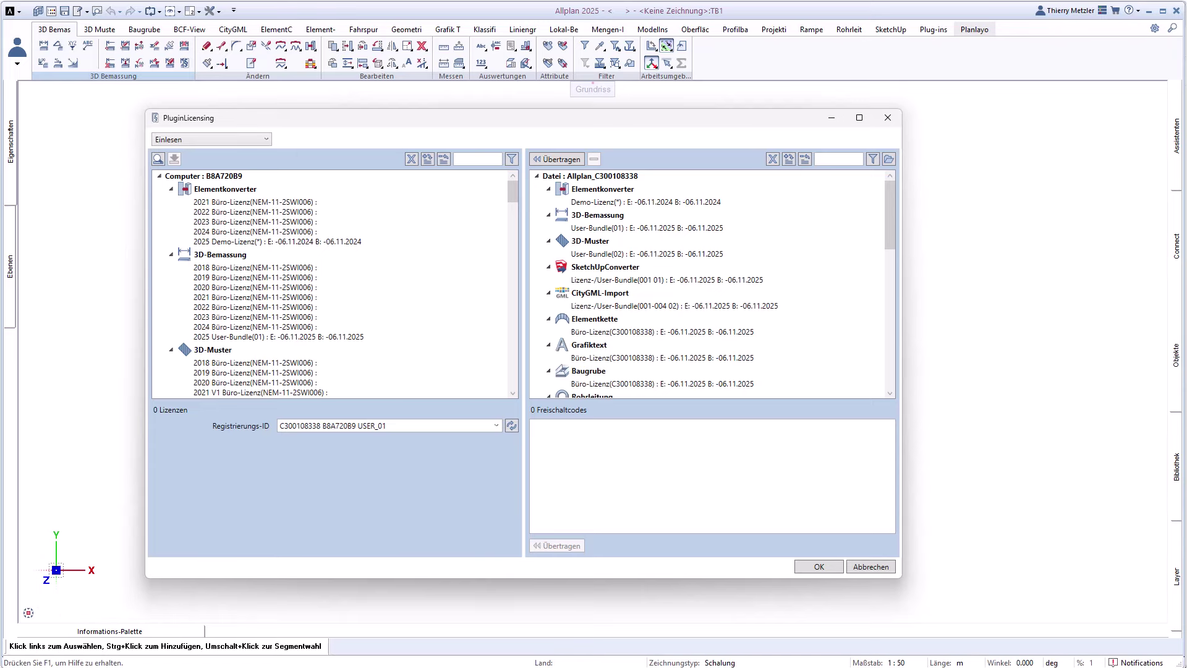
Step: Switch to the browser, reload the FAQ page and read the answer on distributing a bundle's add-ons among several employees
{"action": "key", "text": "alt+Tab"}
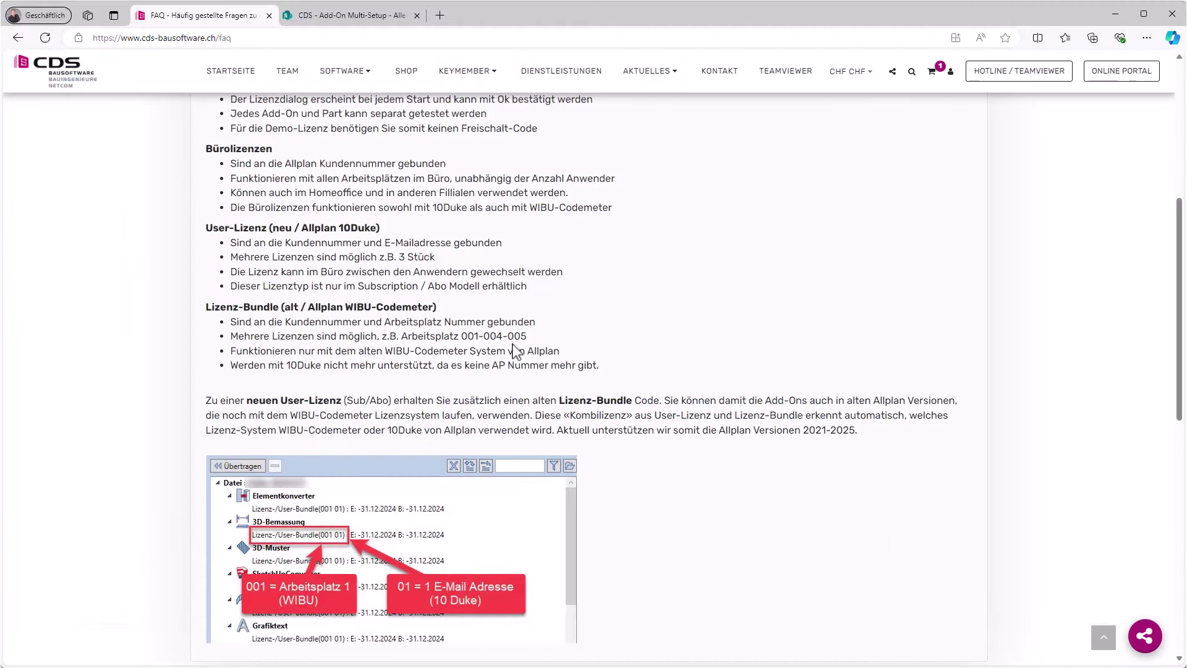
{"action": "scroll", "coordinate": [516, 351], "scroll_direction": "up", "scroll_amount": 2}
{"action": "mouse_move", "coordinate": [364, 78]}
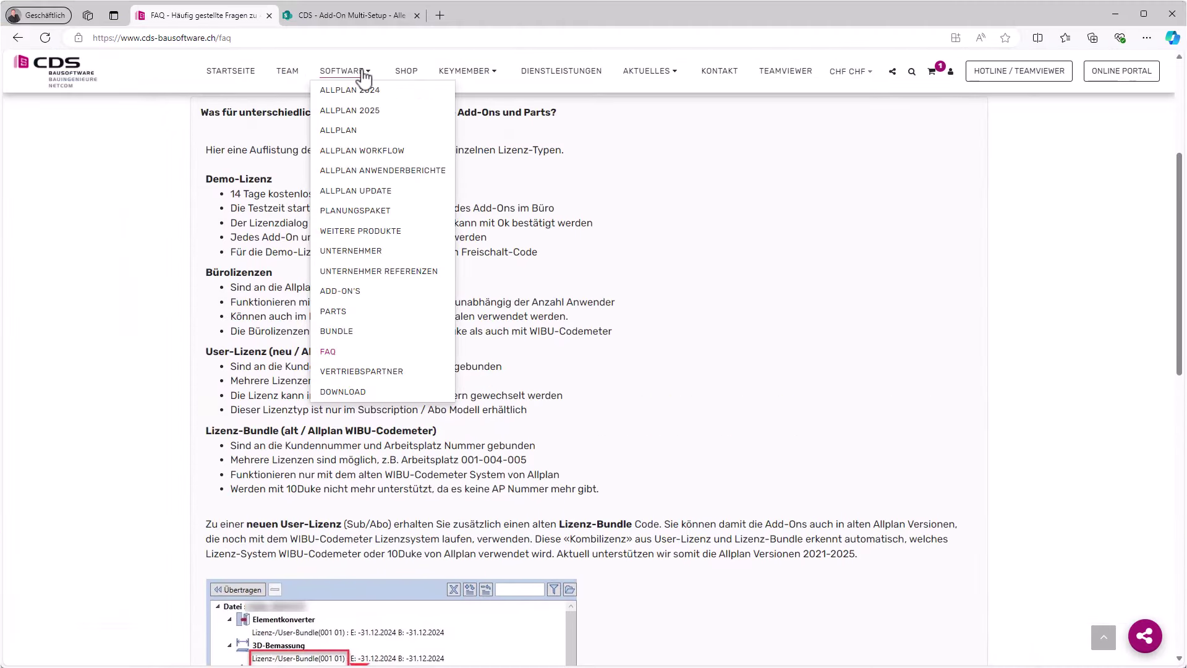
{"action": "left_click", "coordinate": [326, 355]}
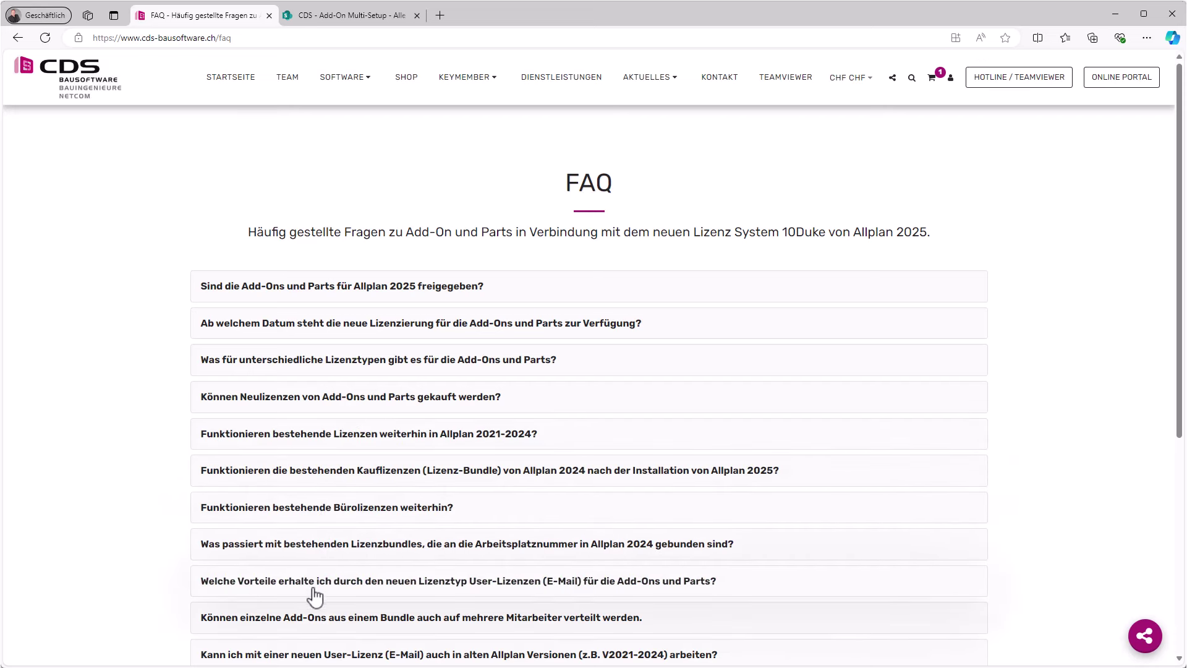
{"action": "left_click", "coordinate": [314, 617]}
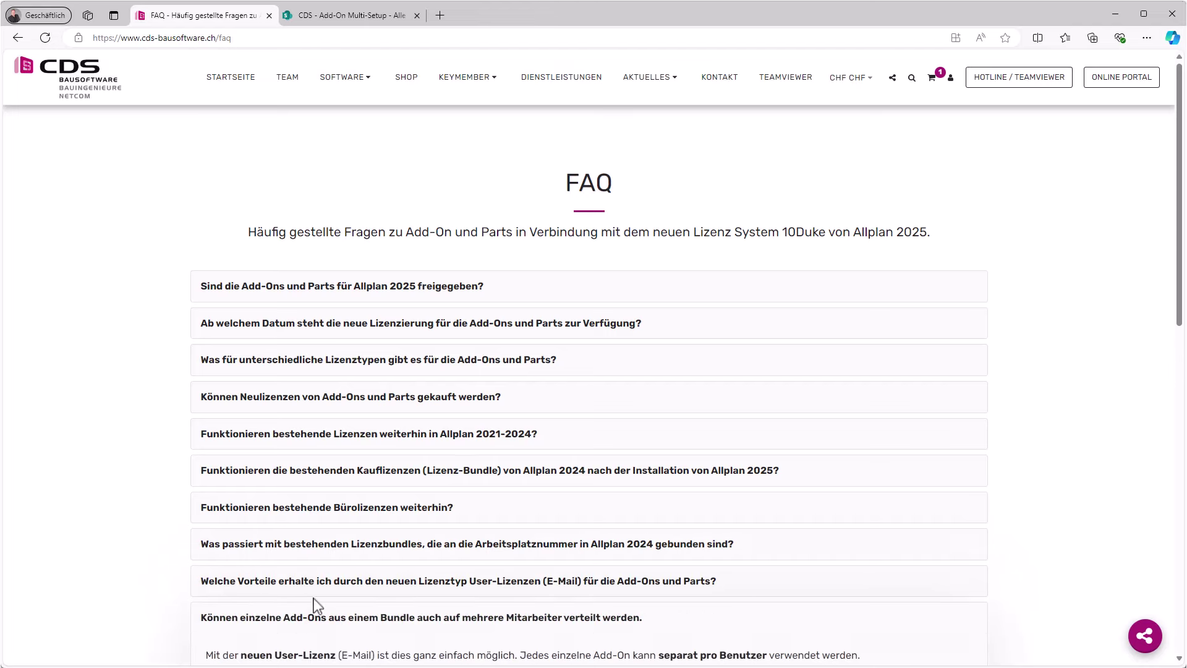
{"action": "scroll", "coordinate": [353, 538], "scroll_direction": "down", "scroll_amount": 4}
{"action": "scroll", "coordinate": [362, 481], "scroll_direction": "down", "scroll_amount": 3}
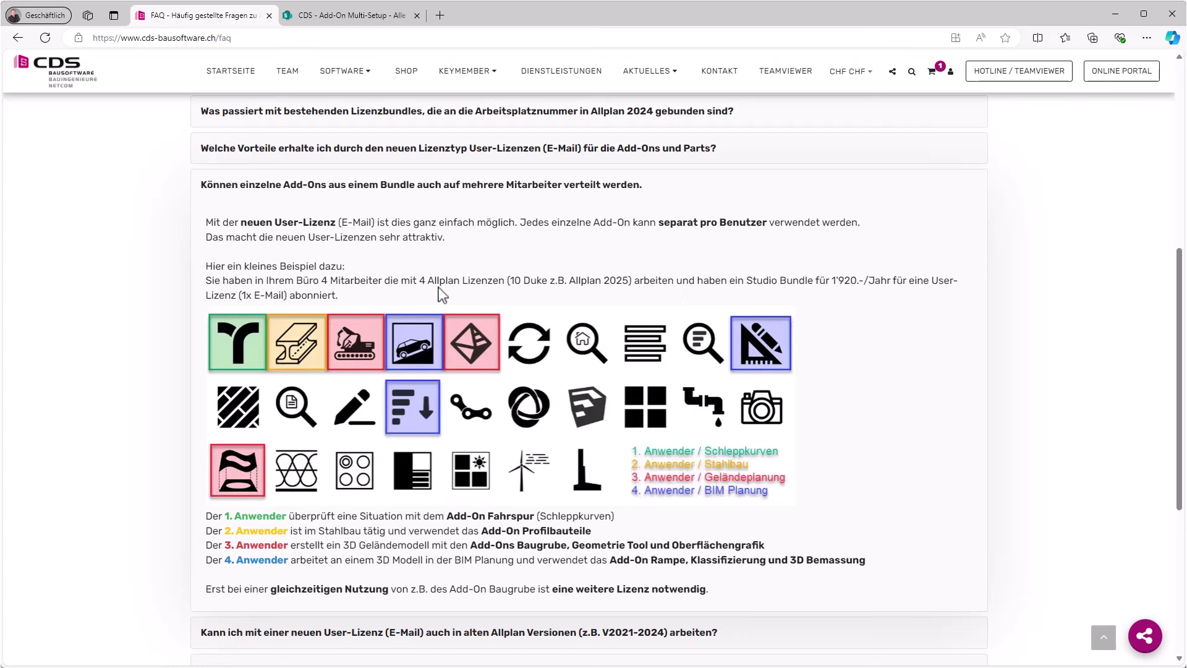
Step: Read the FAQ answer on the advantages of the new e-mail-based User-Lizenz type for the Add-Ons and Parts
{"action": "left_click", "coordinate": [458, 157]}
{"action": "scroll", "coordinate": [458, 159], "scroll_direction": "down", "scroll_amount": 1}
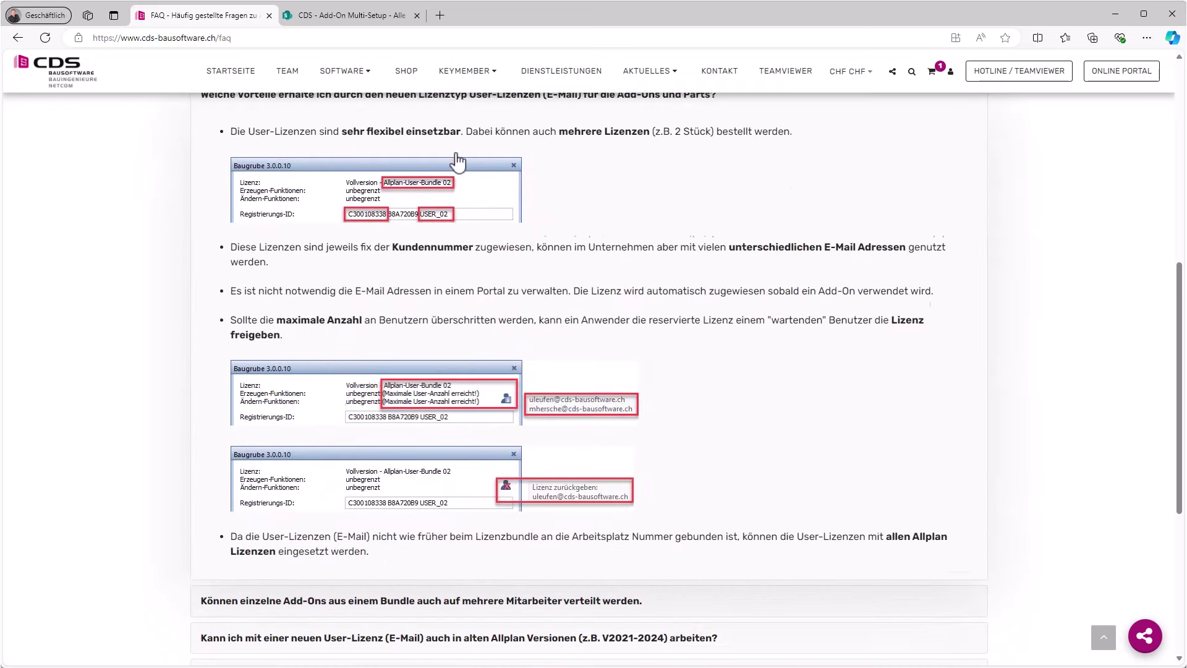